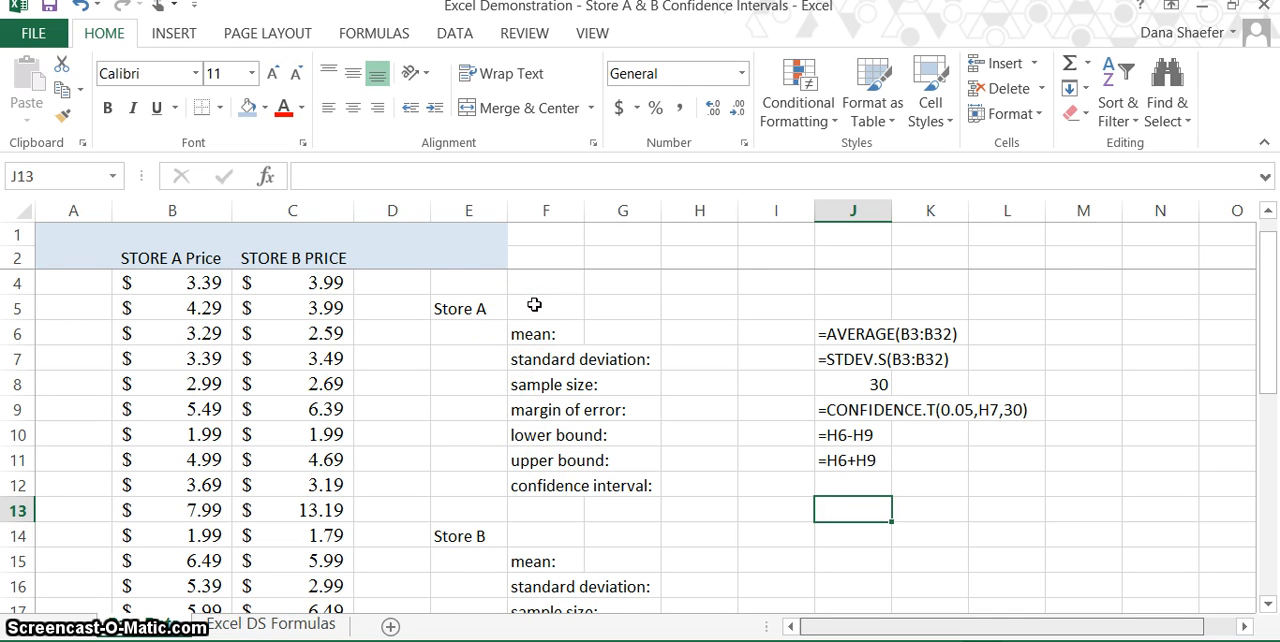
Step: Enter the text "alpha = 0.05" in cell F5 beside the Store A label
left_click(534, 304)
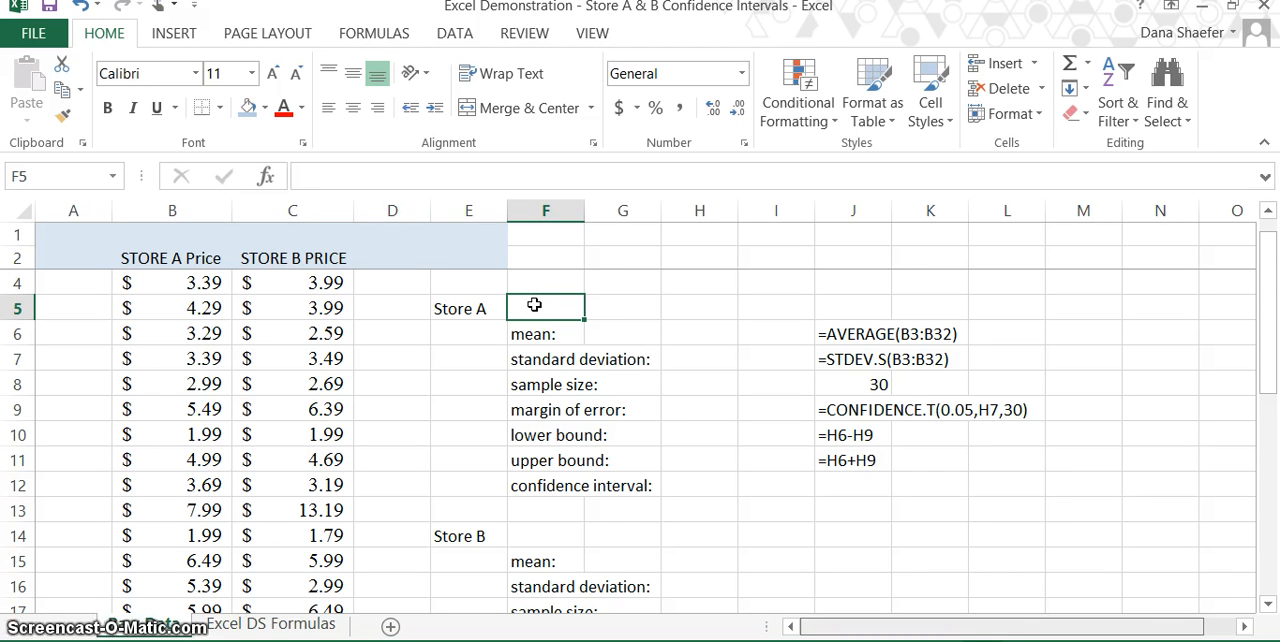
type("al")
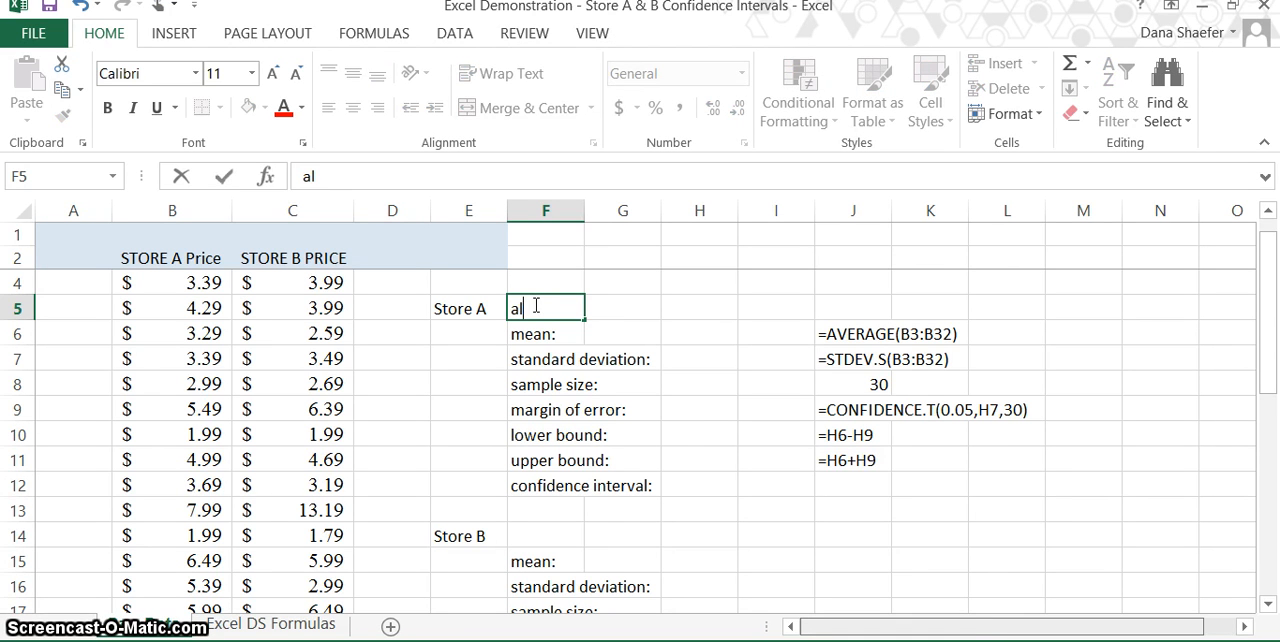
type("pha ")
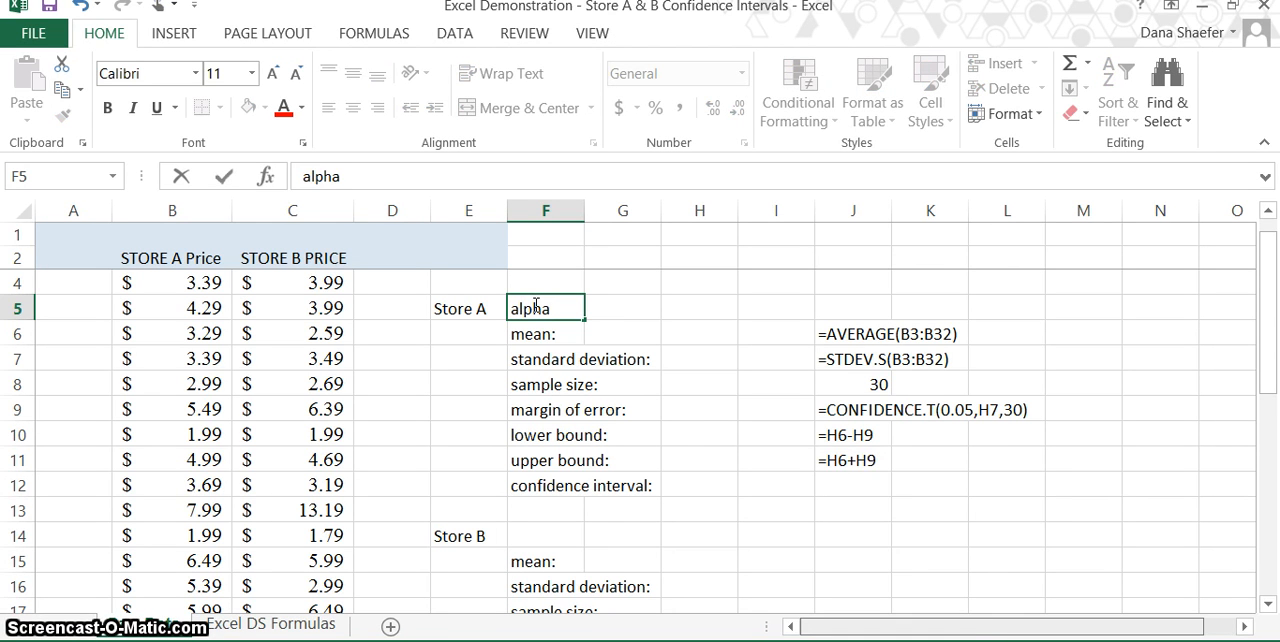
type("= 0.")
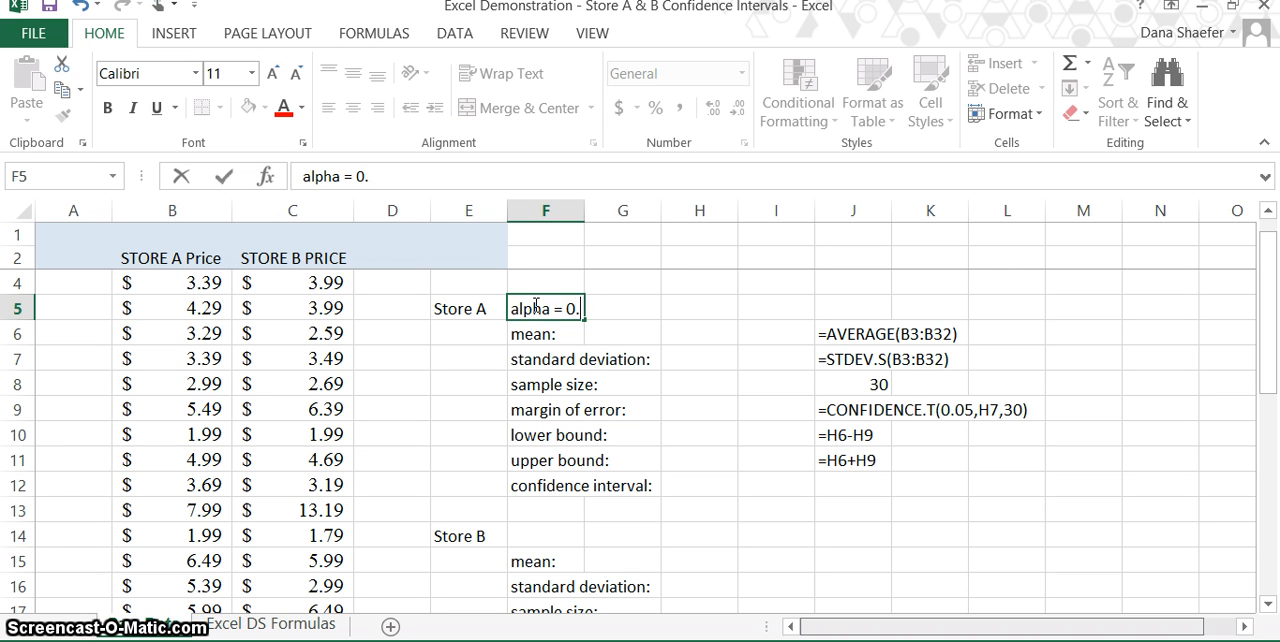
type("05")
key("Return")
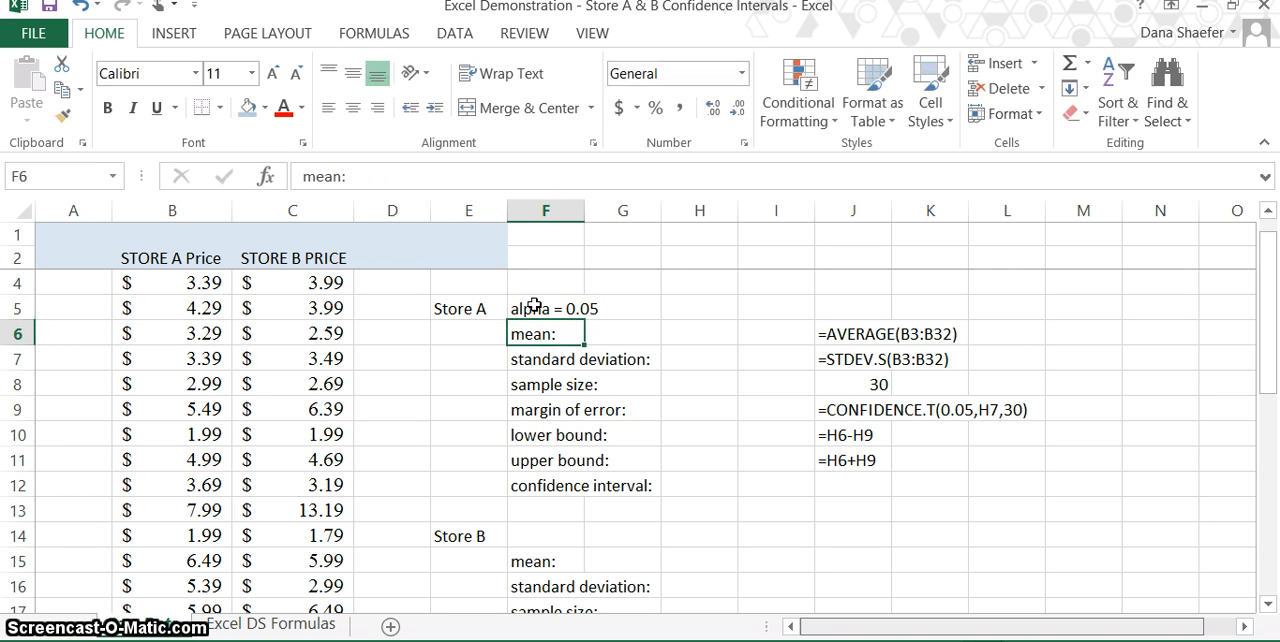
Step: Calculate the Store A mean in cell H6 with the AVERAGE function over the prices in B3:B32
left_click(679, 337)
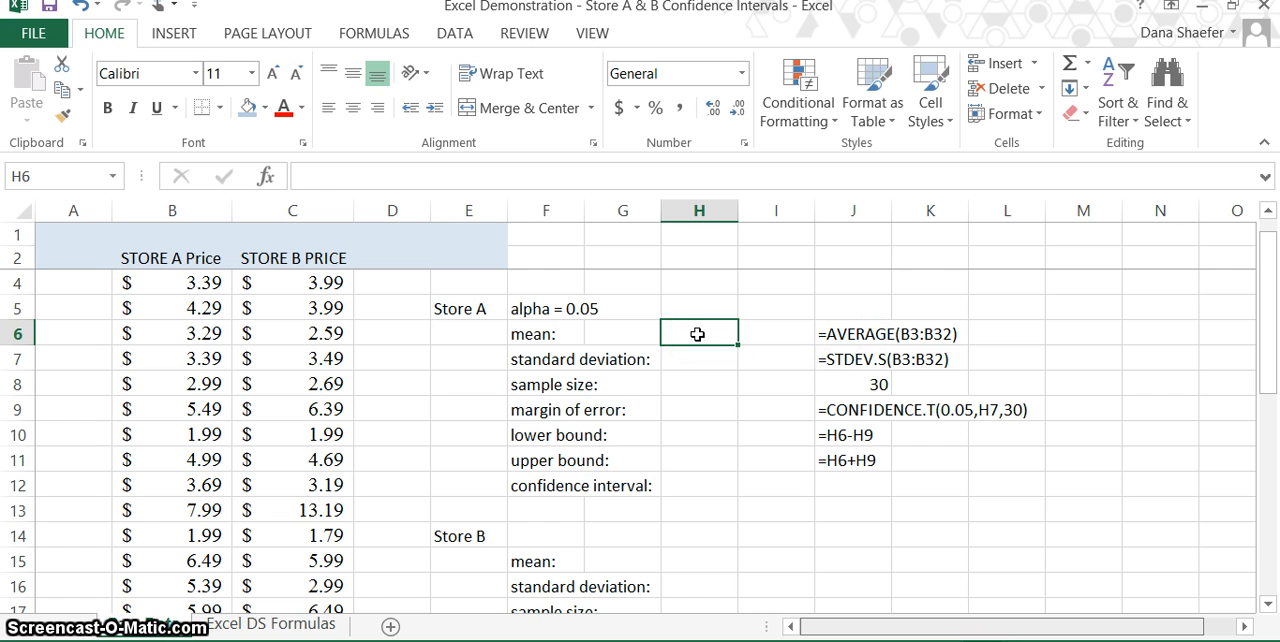
type("=")
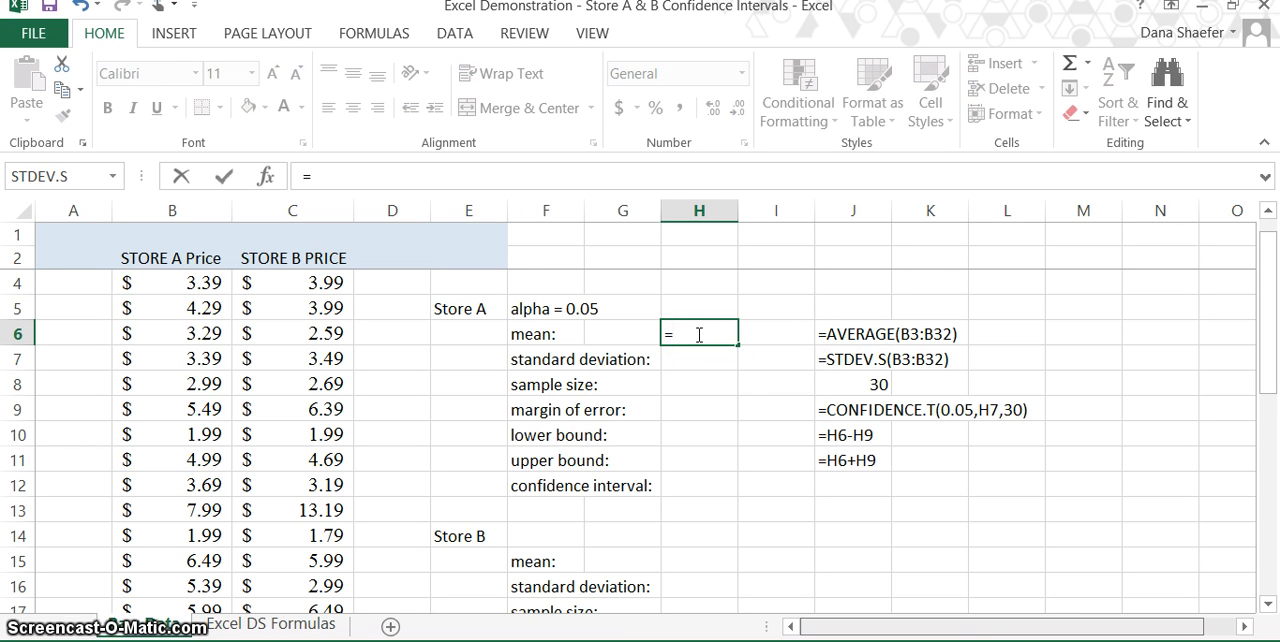
type("averag")
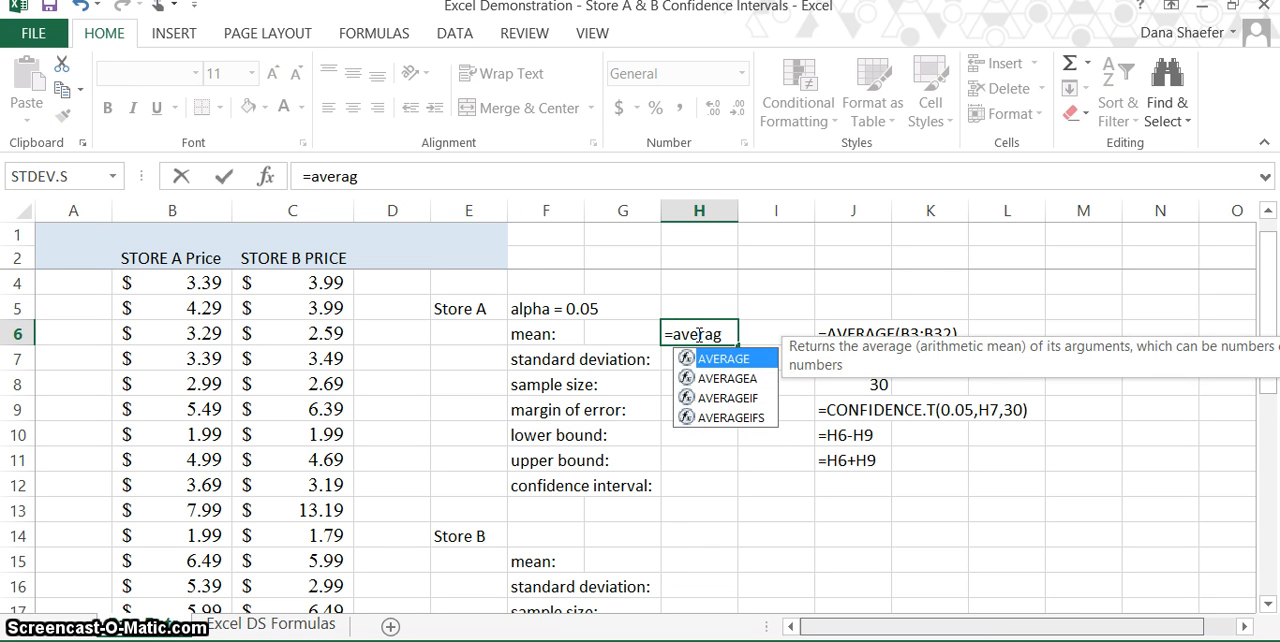
type("e(")
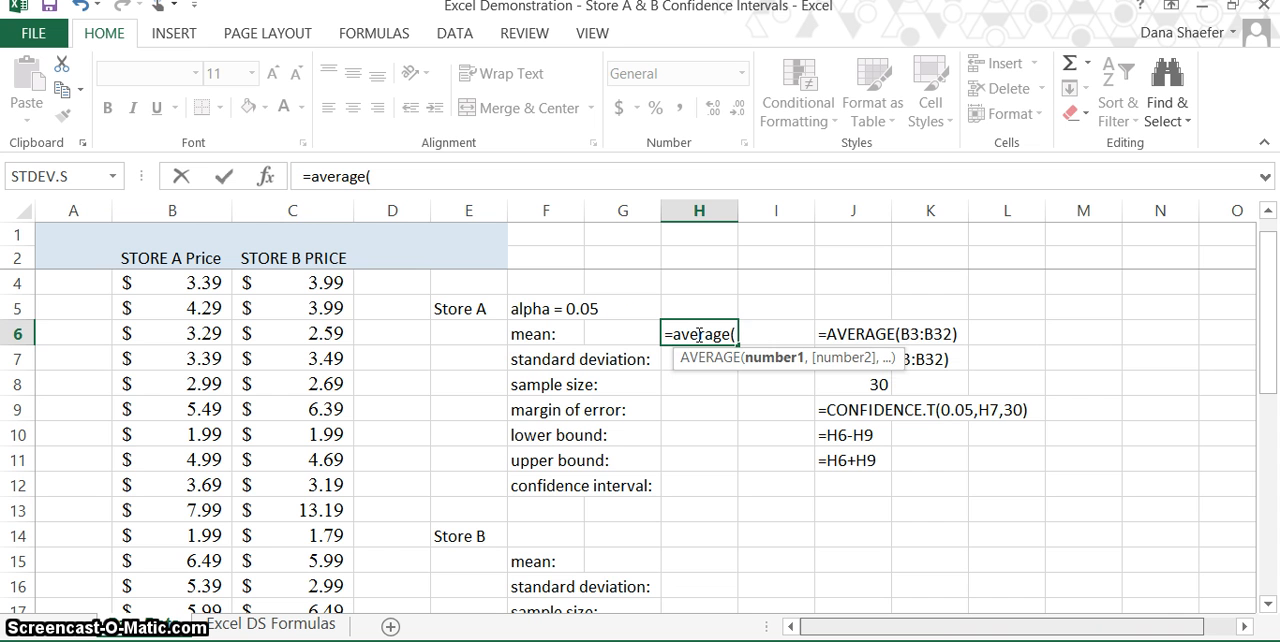
scroll(179, 301, "up", 1)
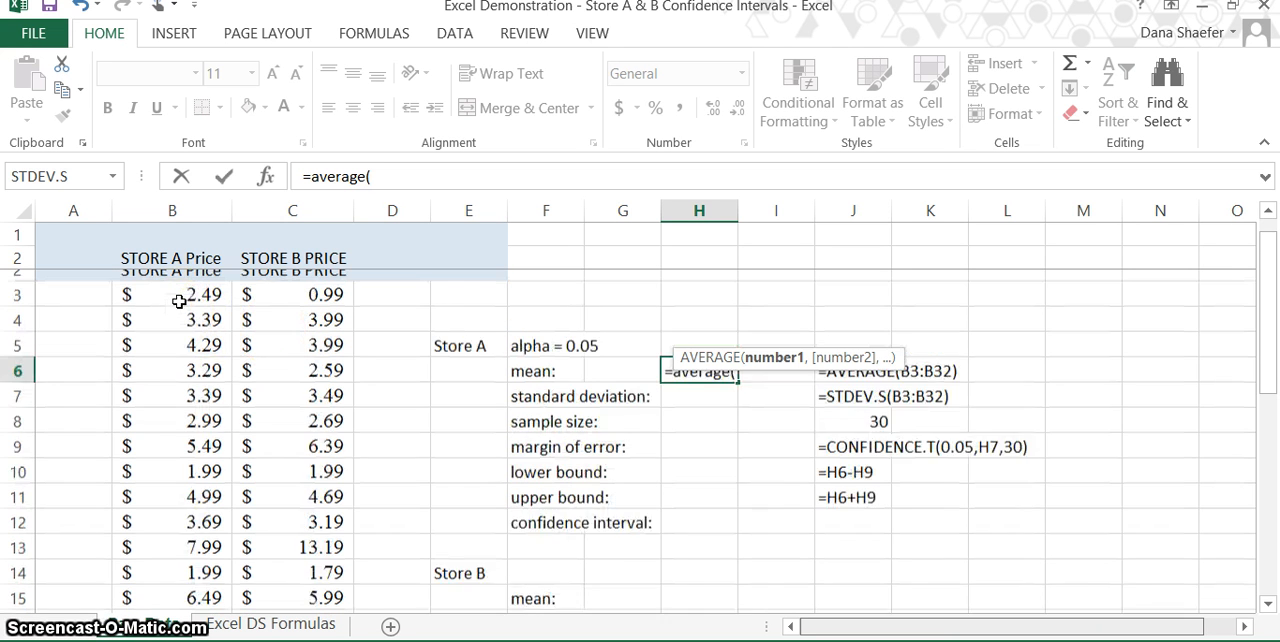
scroll(178, 302, "up", 1)
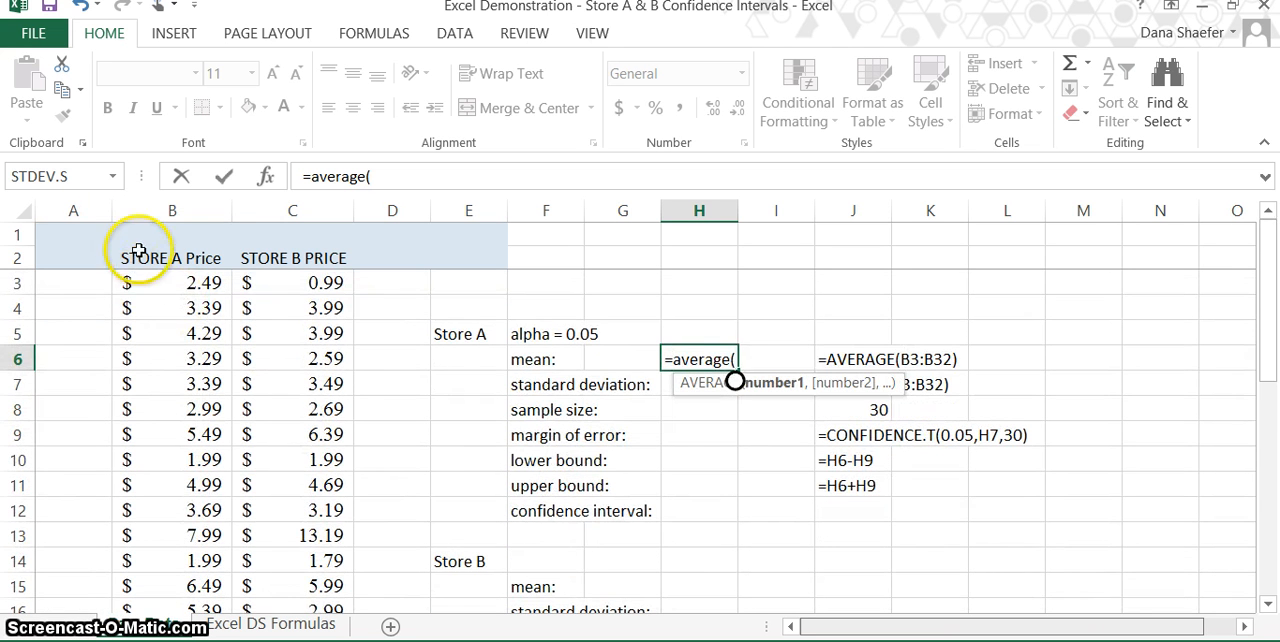
left_click_drag(177, 283, 170, 520)
key("Return")
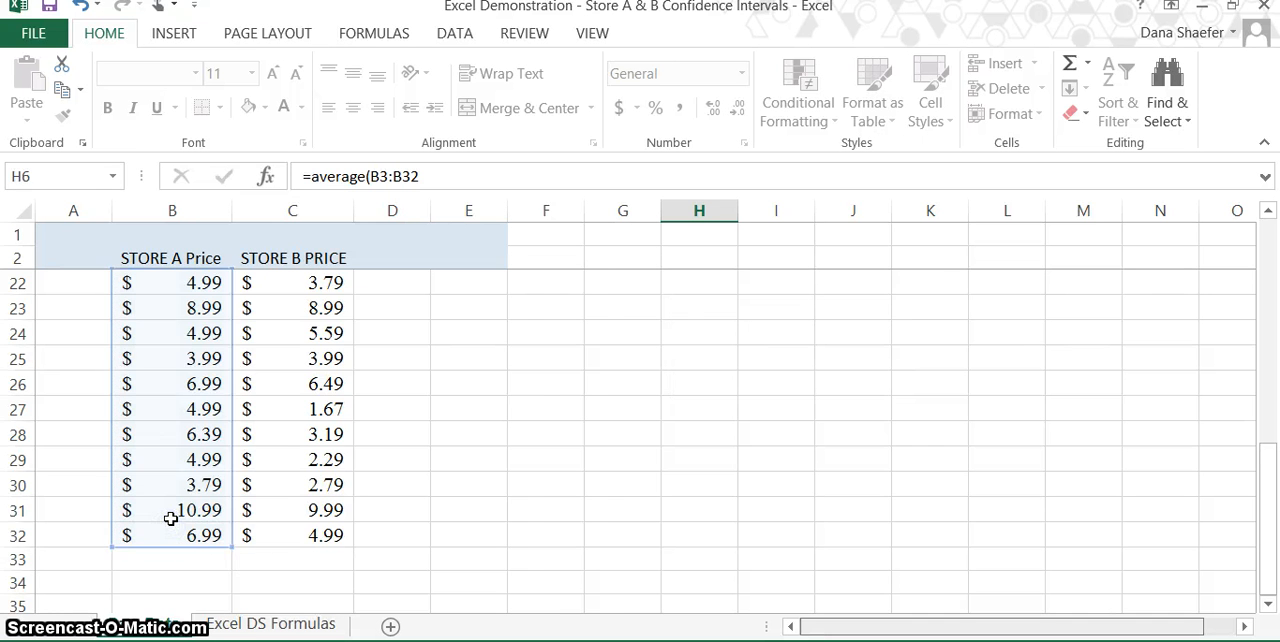
key("Return")
scroll(171, 518, "up", 2)
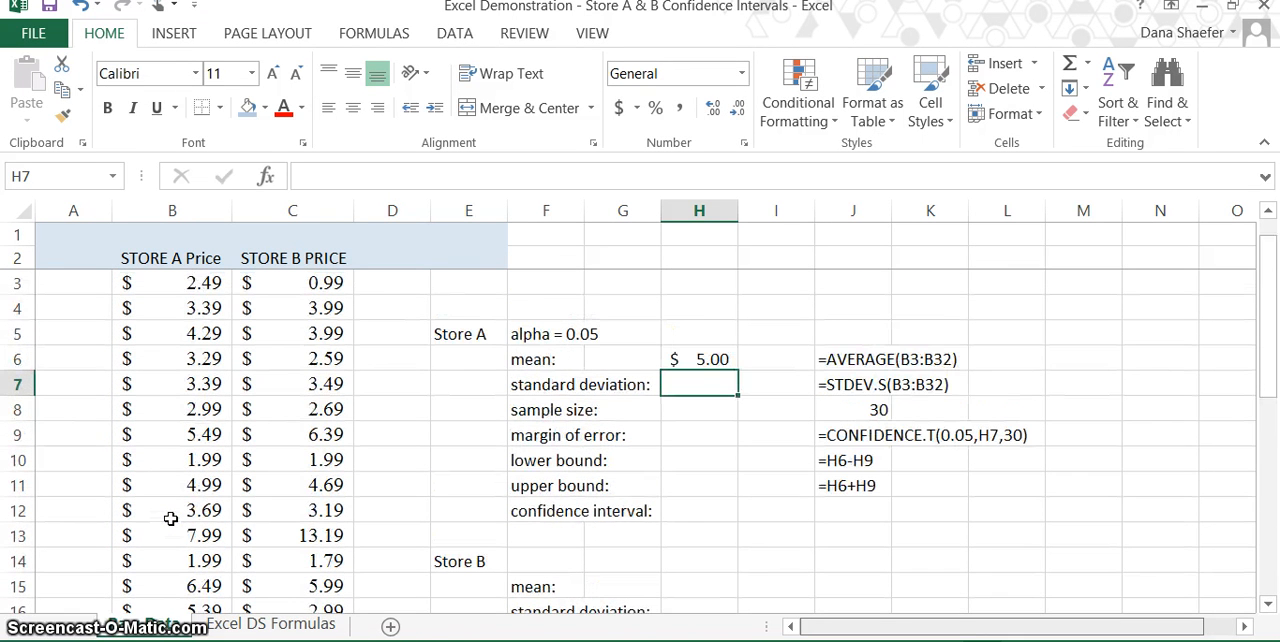
Step: Set the number format of the whole column H to General
left_click(694, 170)
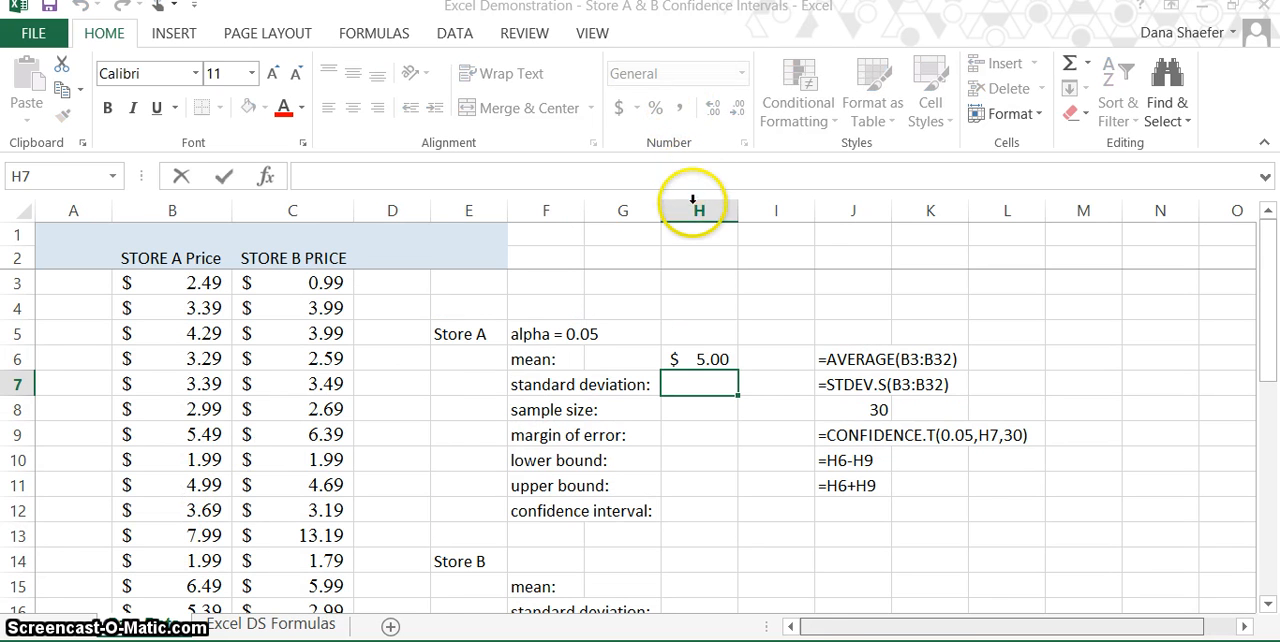
left_click(694, 203)
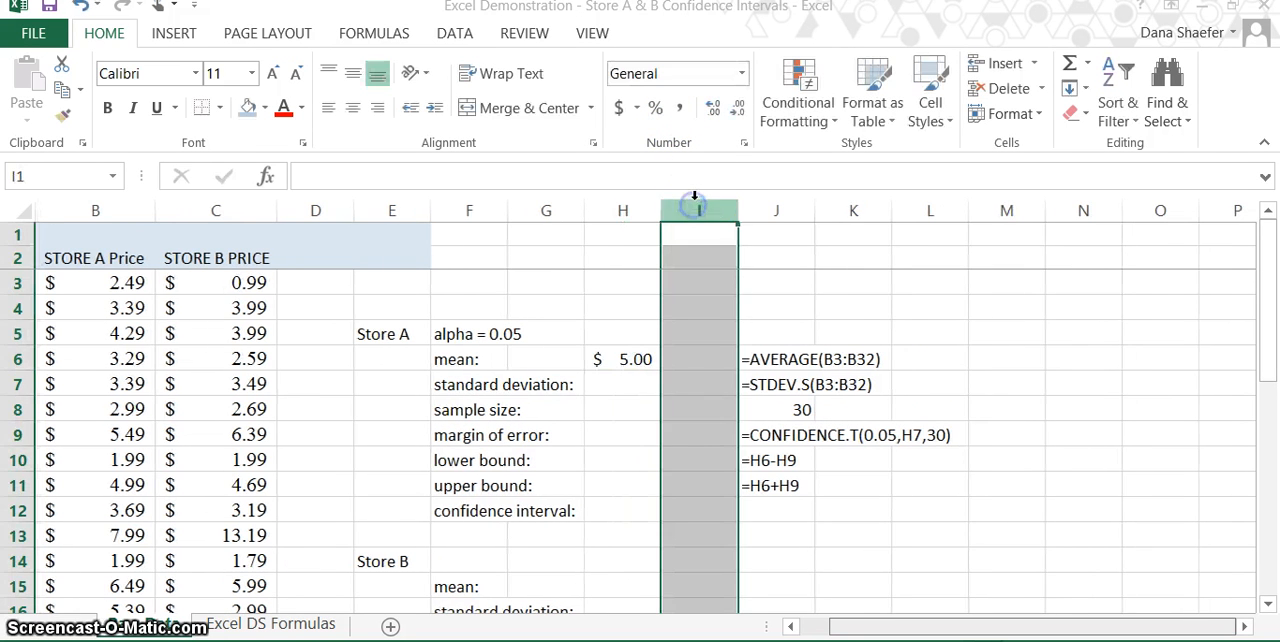
left_click(642, 201)
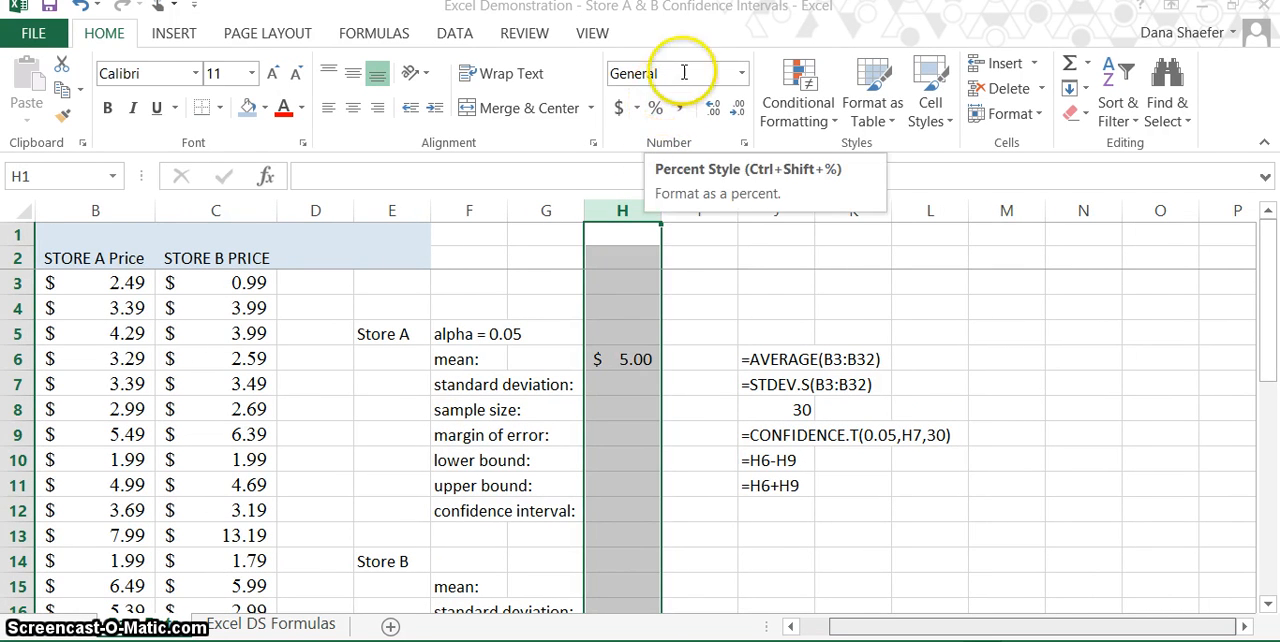
left_click(745, 72)
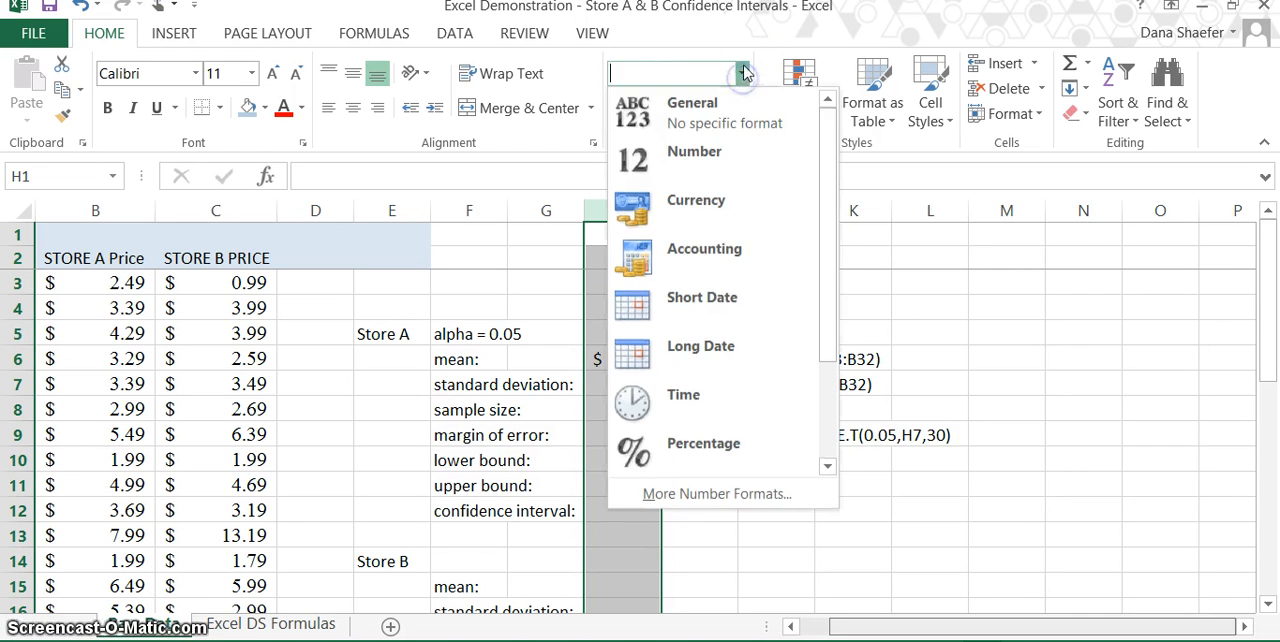
left_click(716, 106)
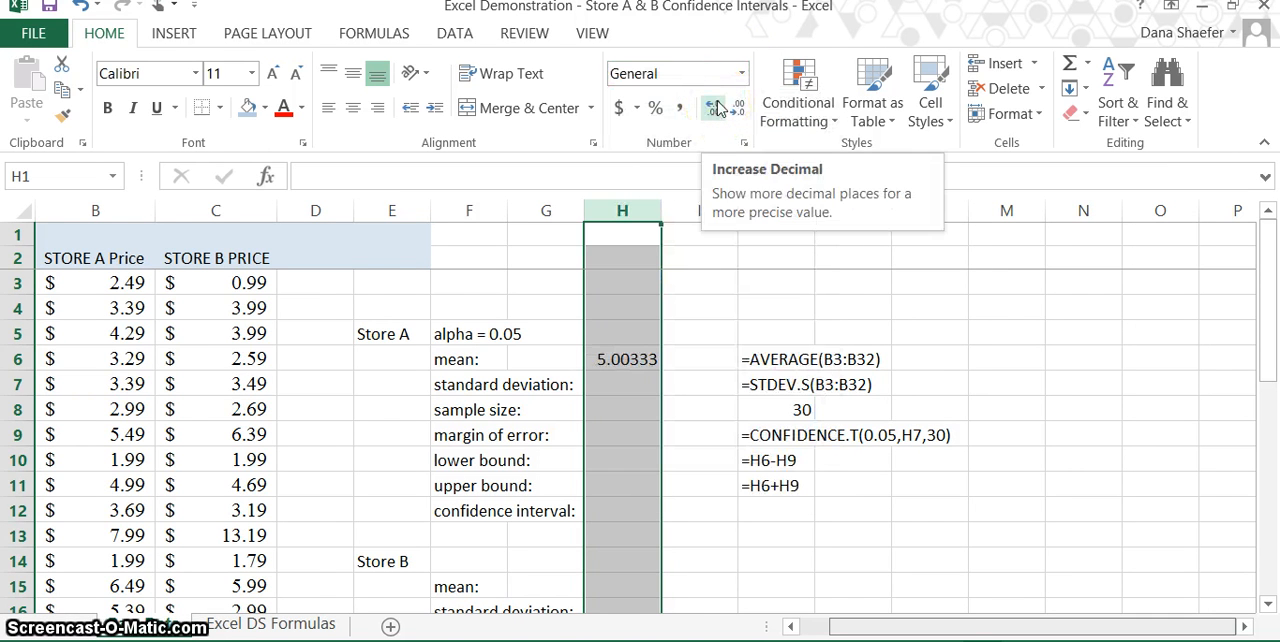
scroll(720, 107, "left", 1)
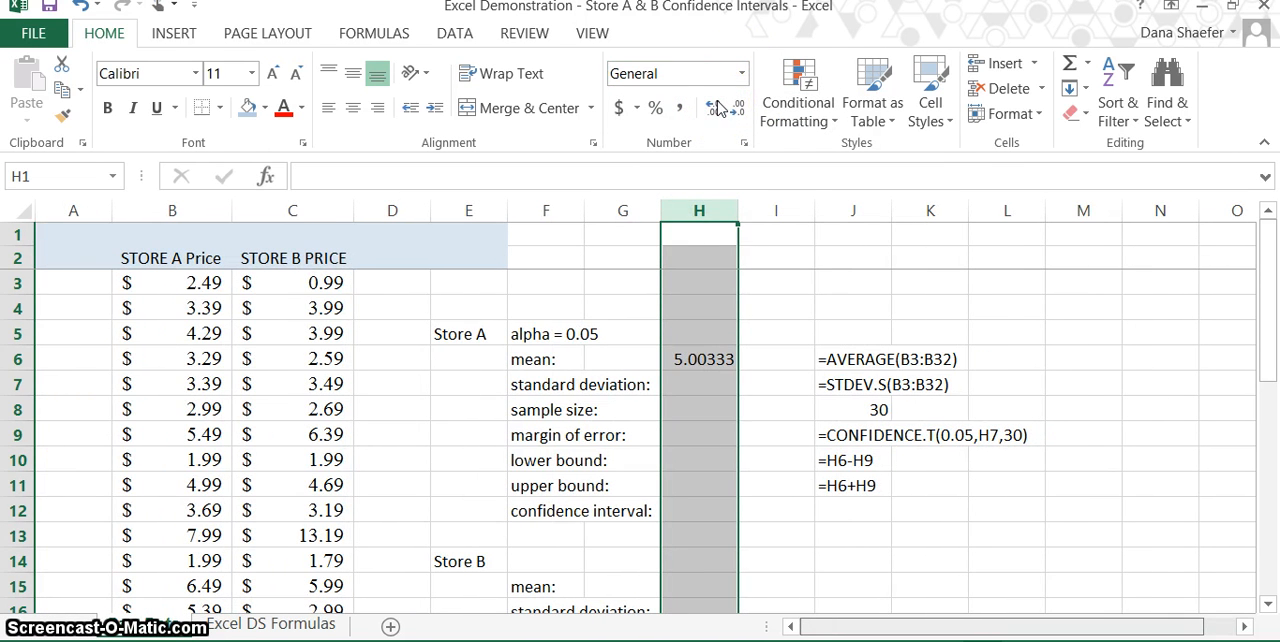
Step: Try to calculate the Store A standard deviation in cell H7 with STDEV.S over the Store A prices
left_click(703, 381)
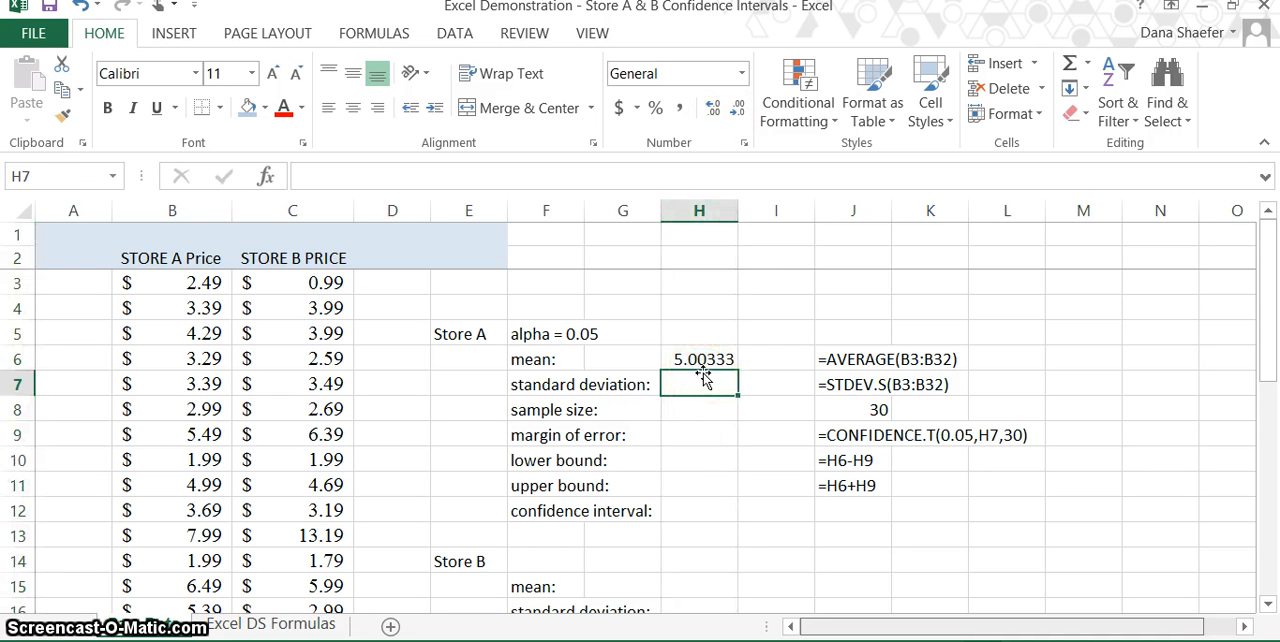
type("=")
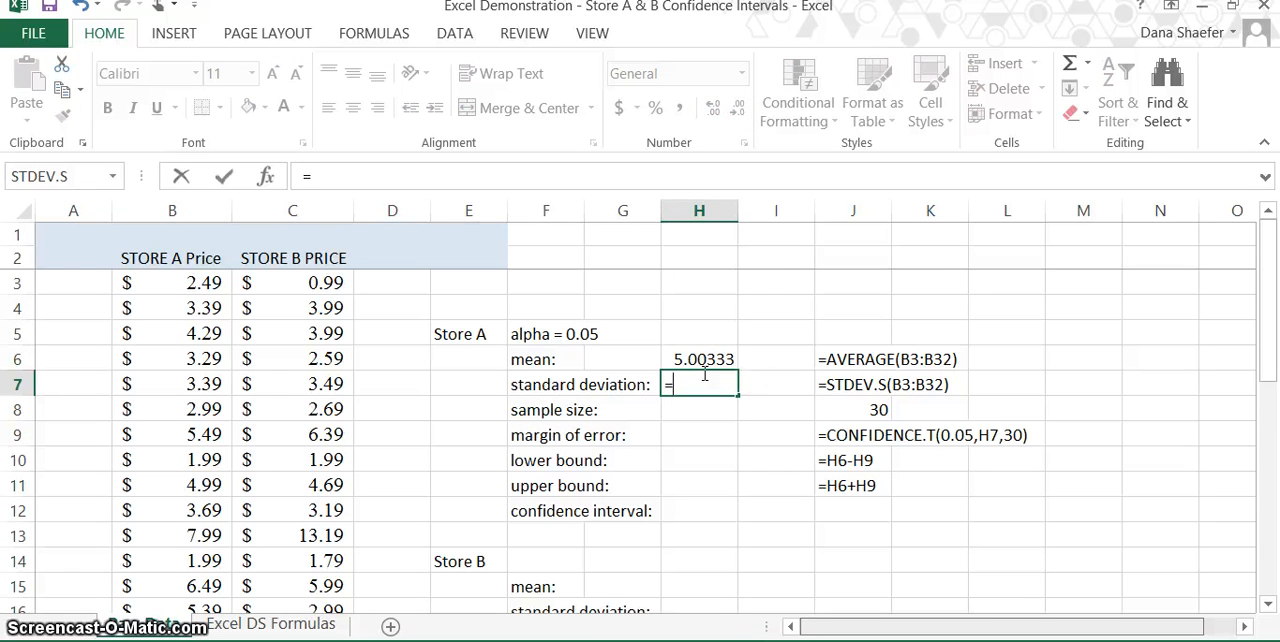
type("stdev")
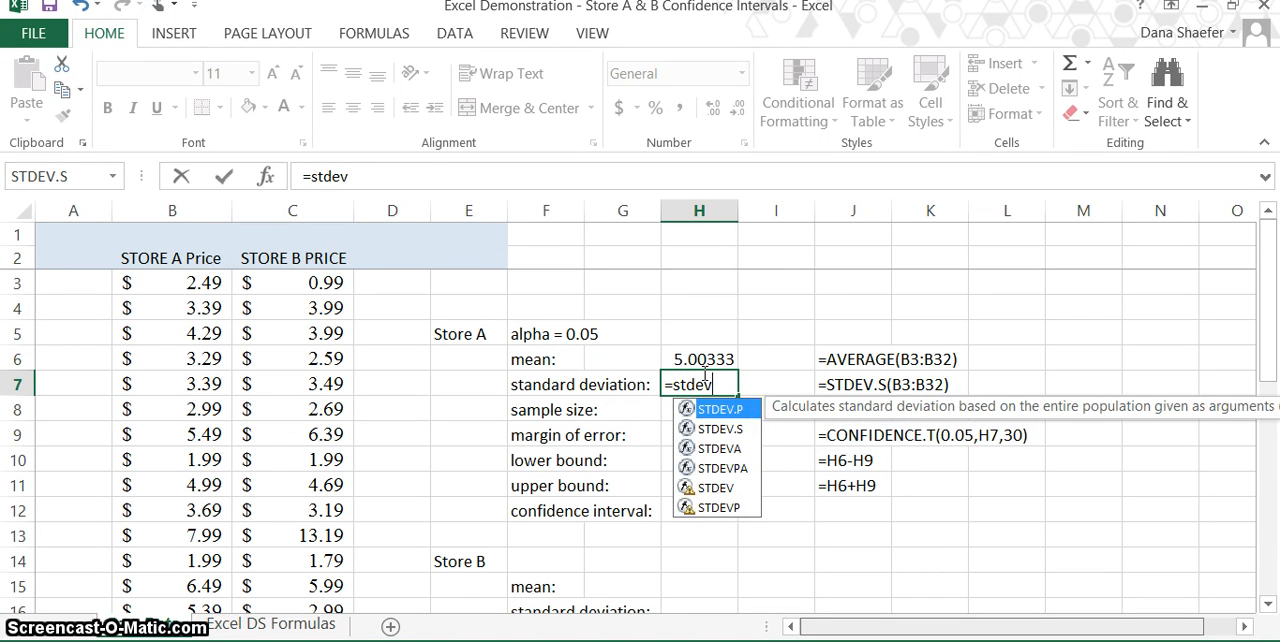
type(".s")
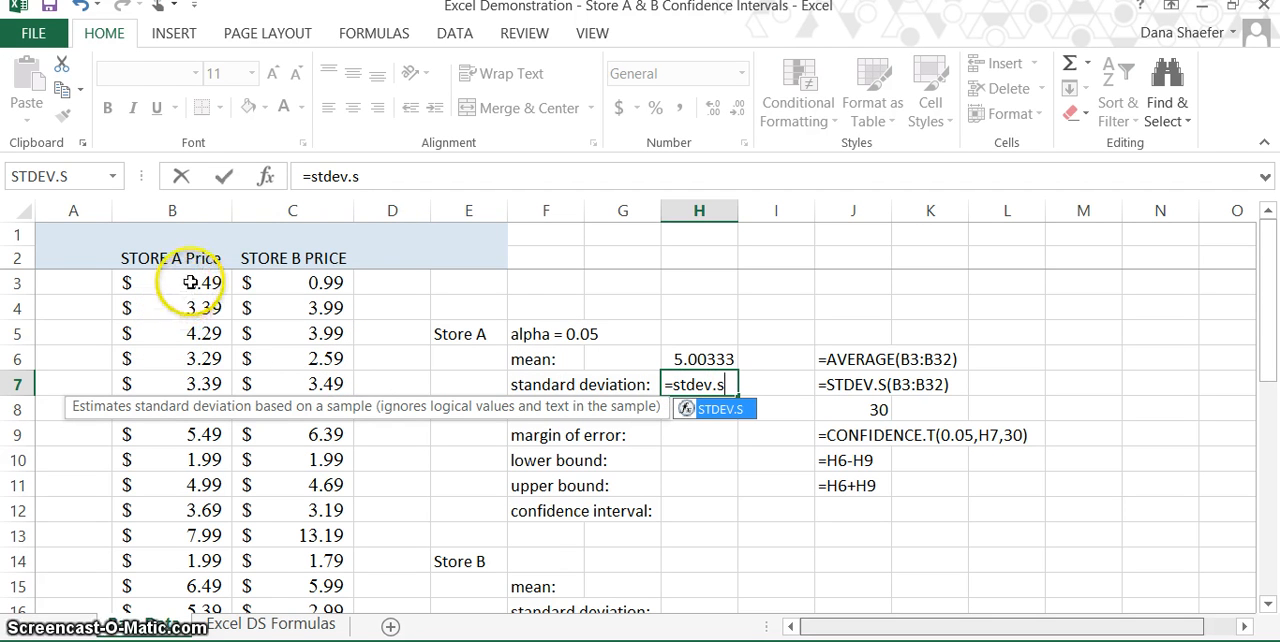
left_click_drag(186, 281, 186, 380)
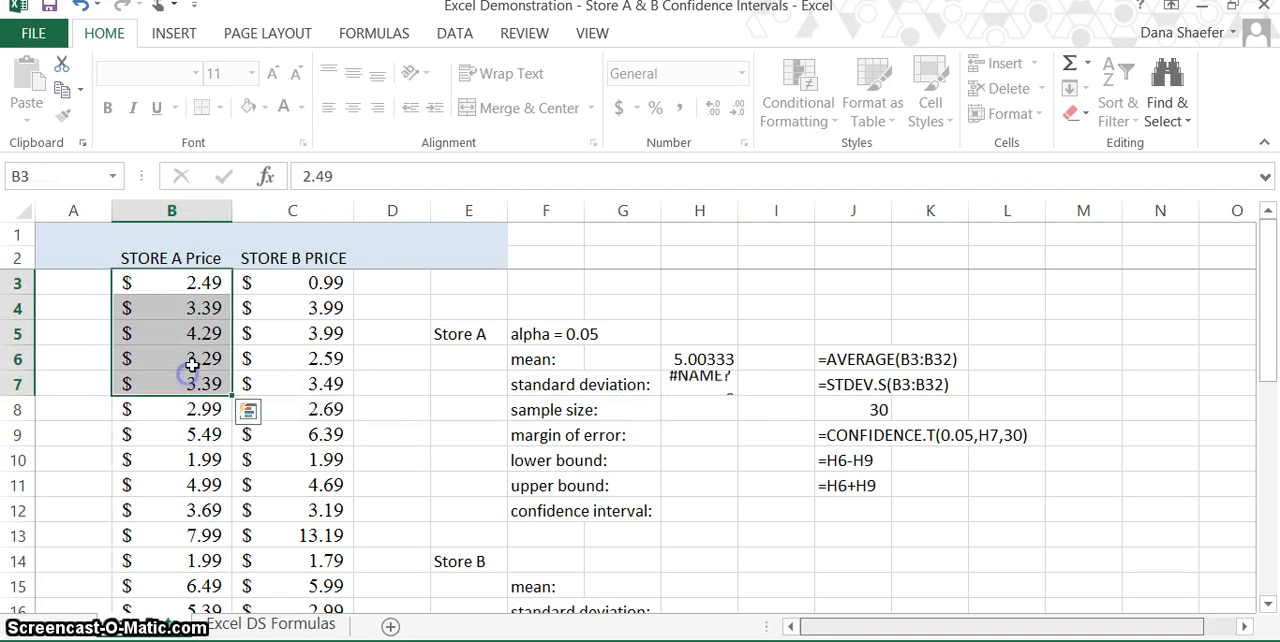
scroll(717, 391, "up", 1)
left_click(717, 393)
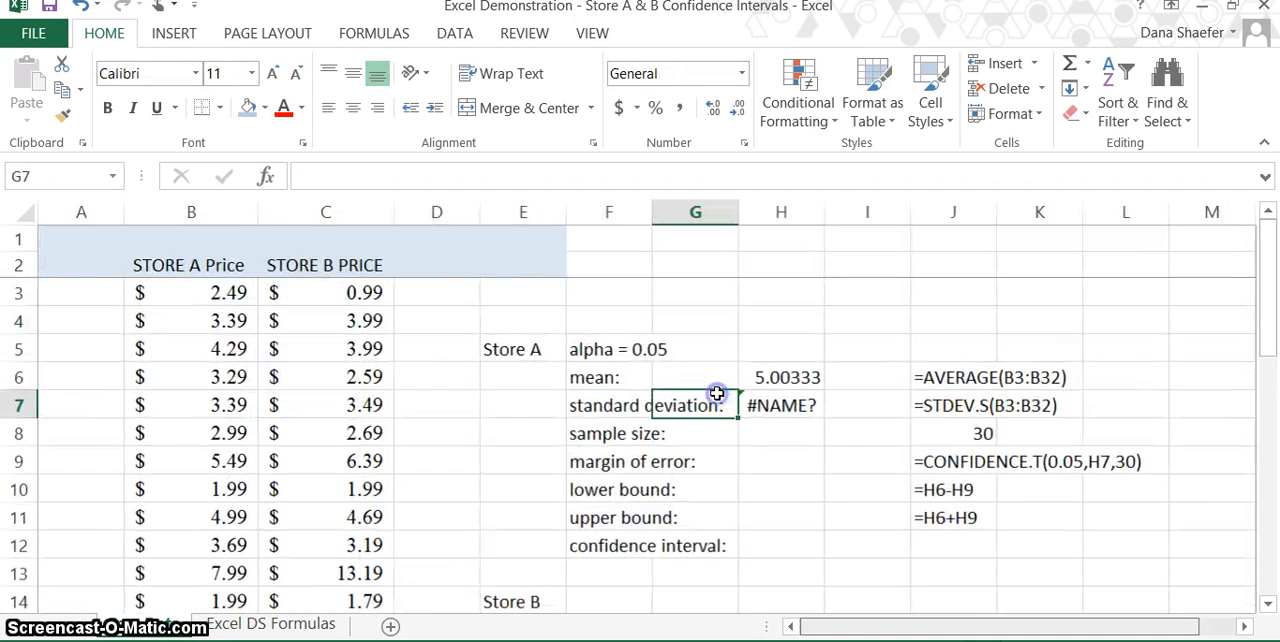
Step: Calculate the Store A sample standard deviation in cell H7 with the STDEV.S function over the prices in B3:B32
left_click(765, 403)
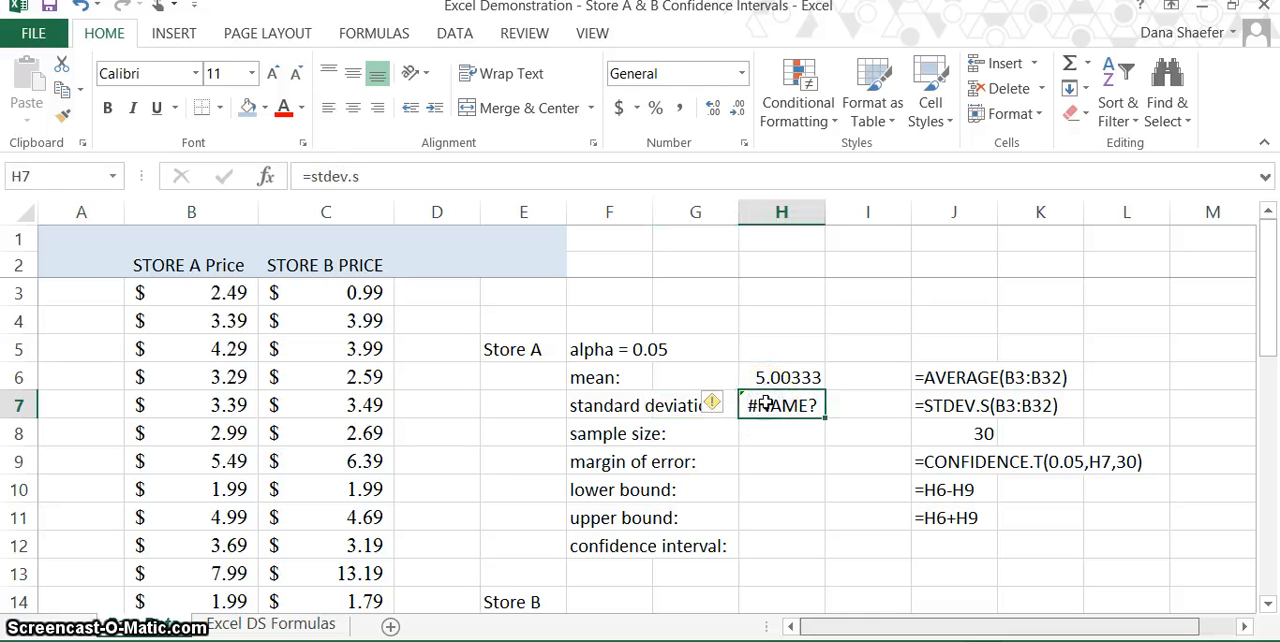
type("=")
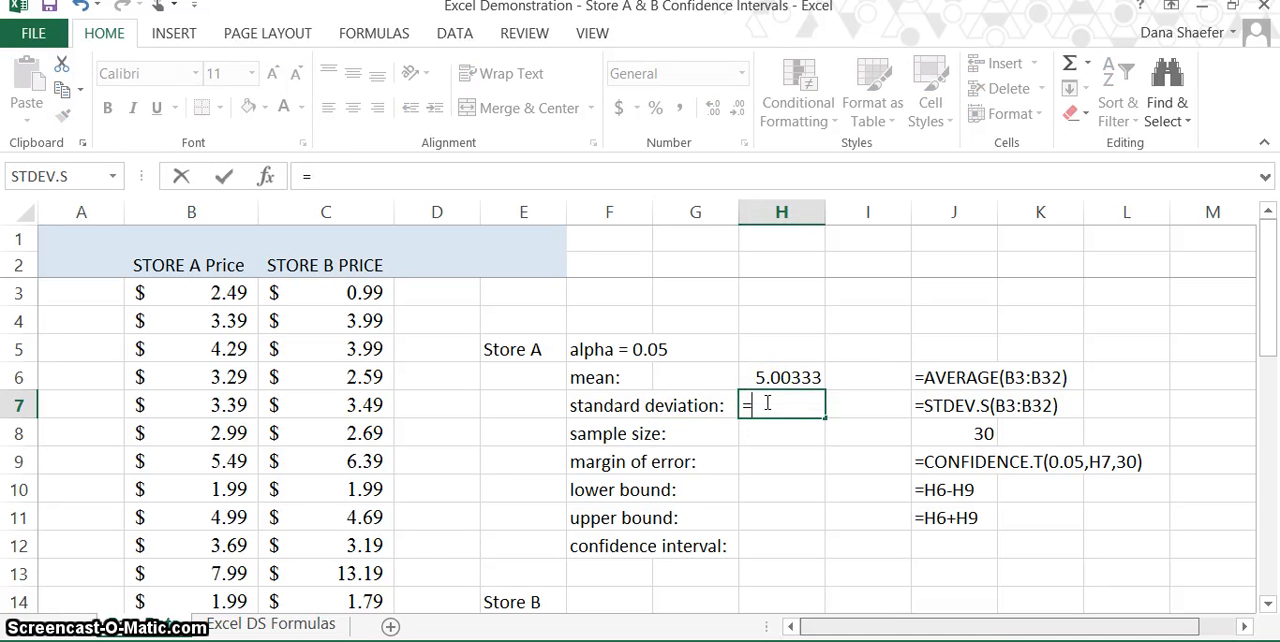
type("s")
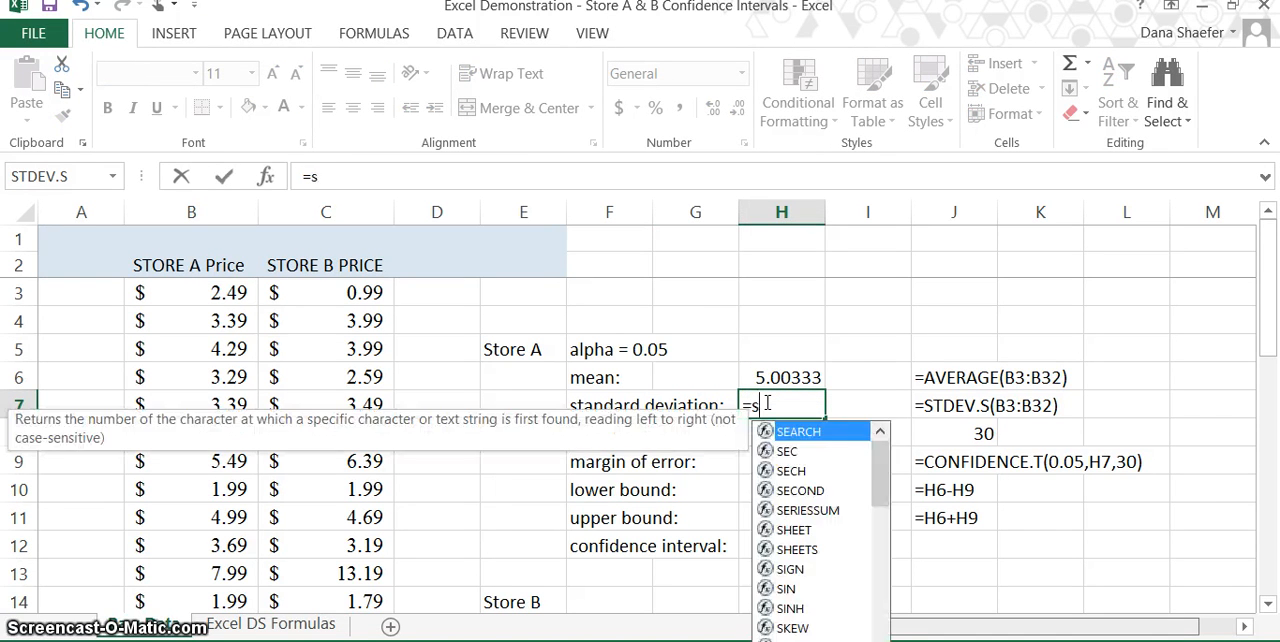
type("t")
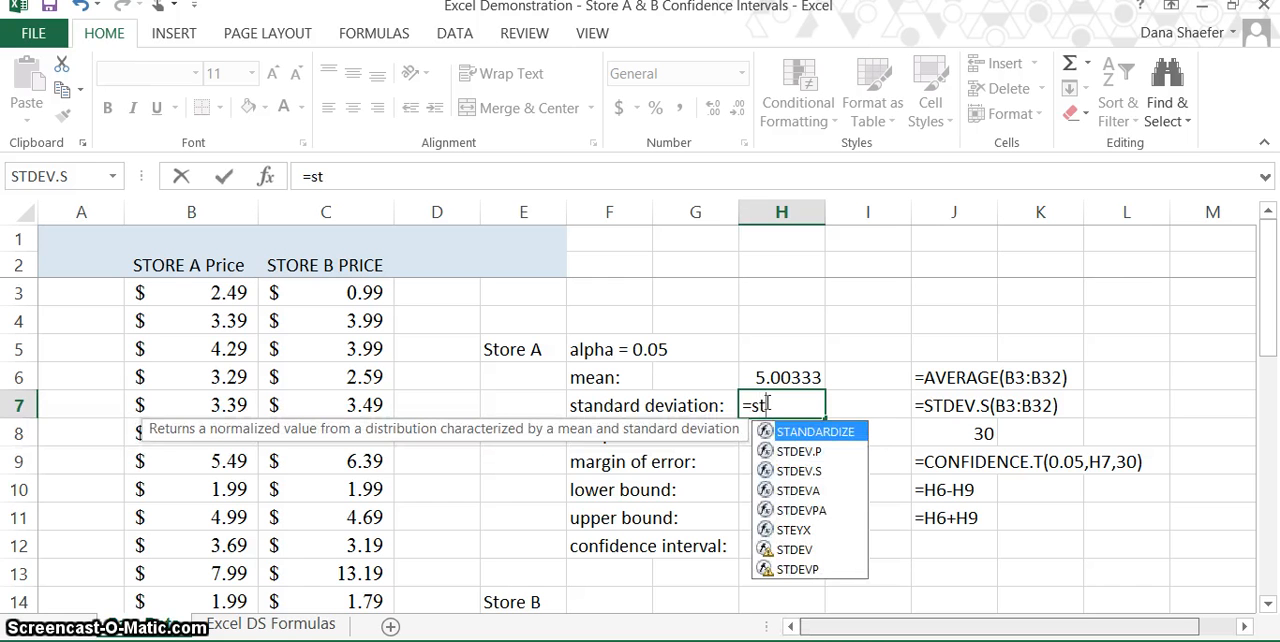
type("dev")
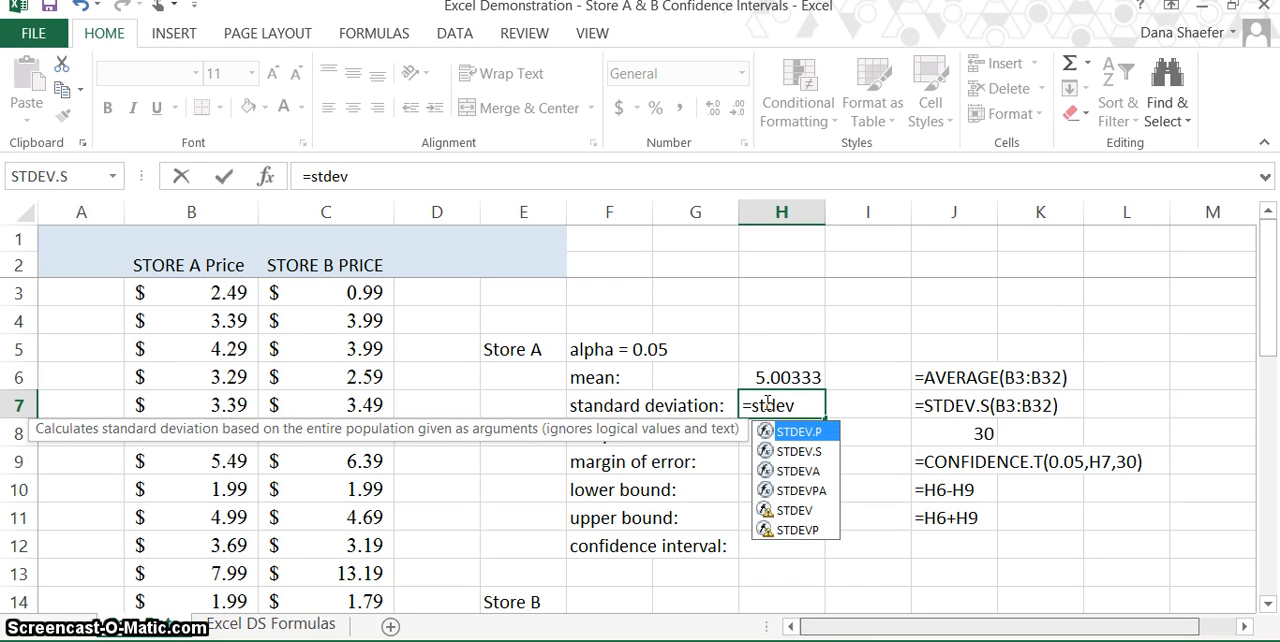
type(".s(")
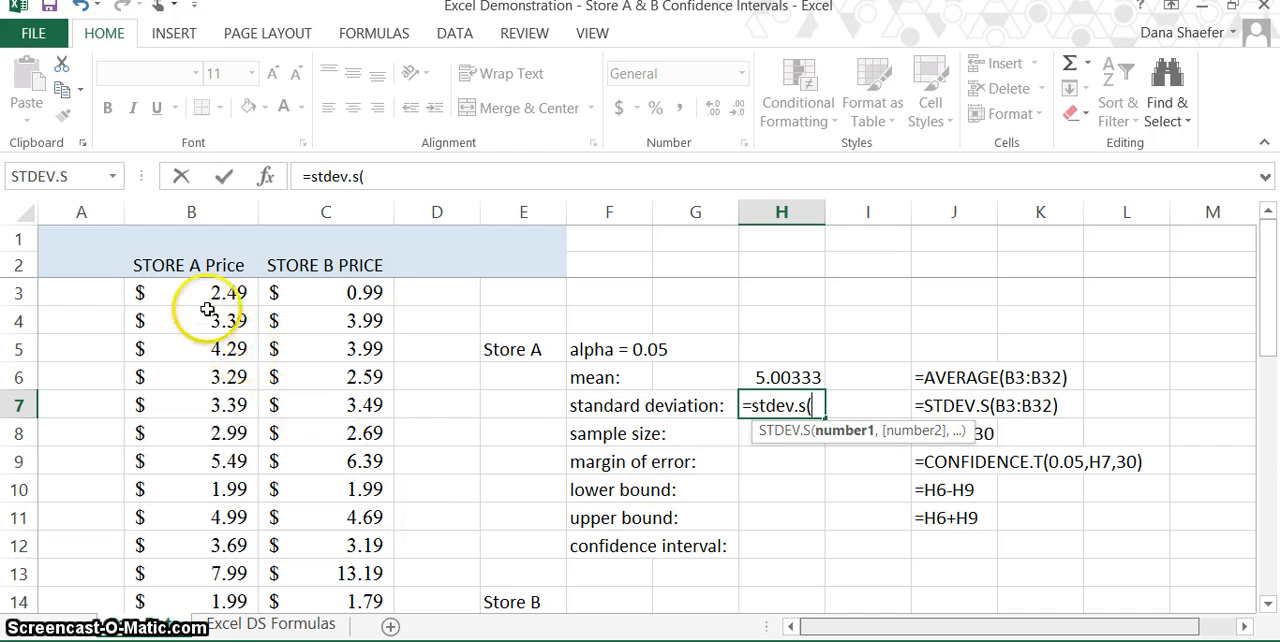
left_click_drag(205, 293, 211, 542)
key("Return")
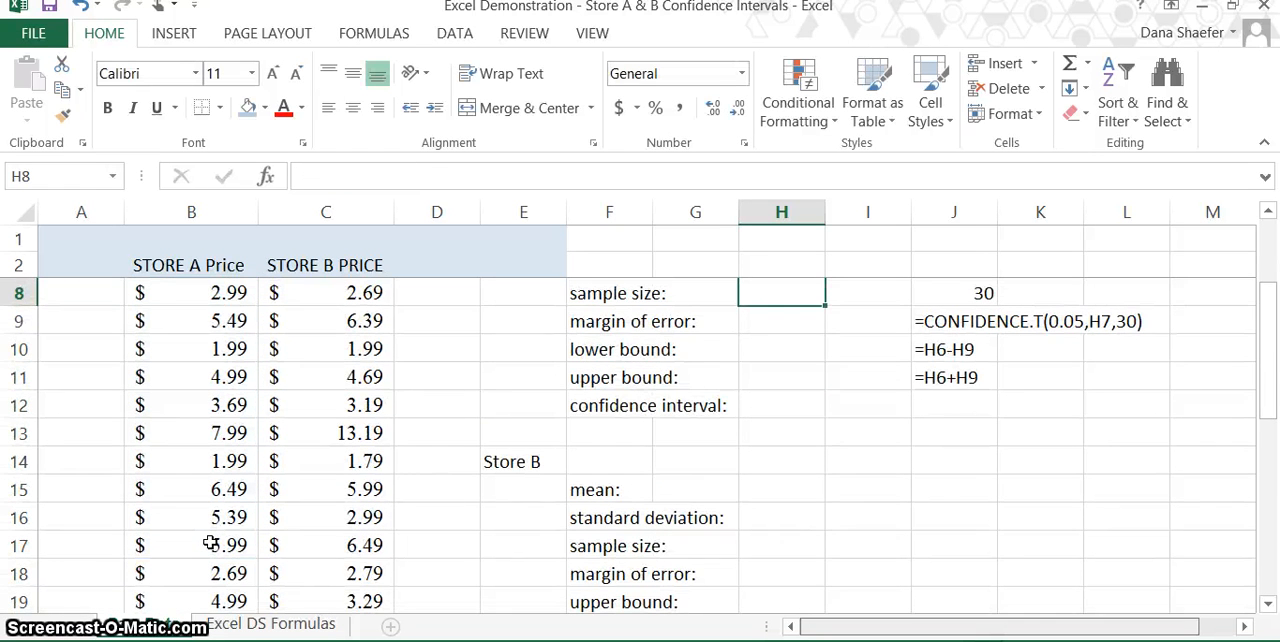
Step: Enter 30 as the Store A sample size in cell H8
scroll(210, 542, "up", 2)
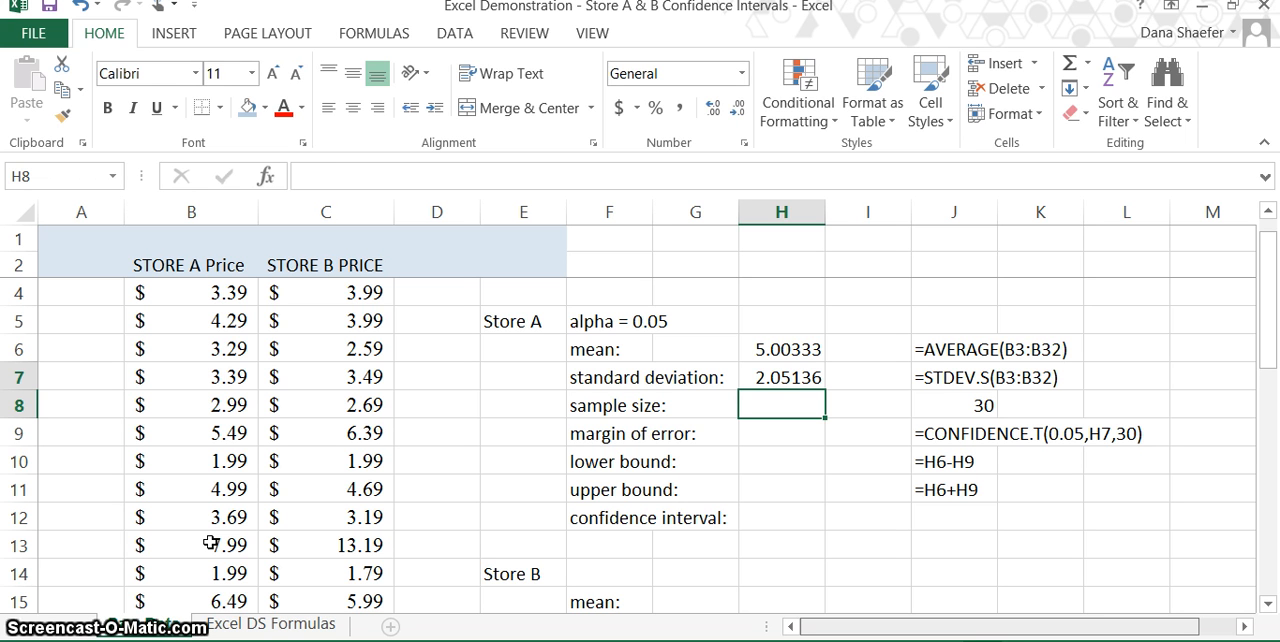
type("30")
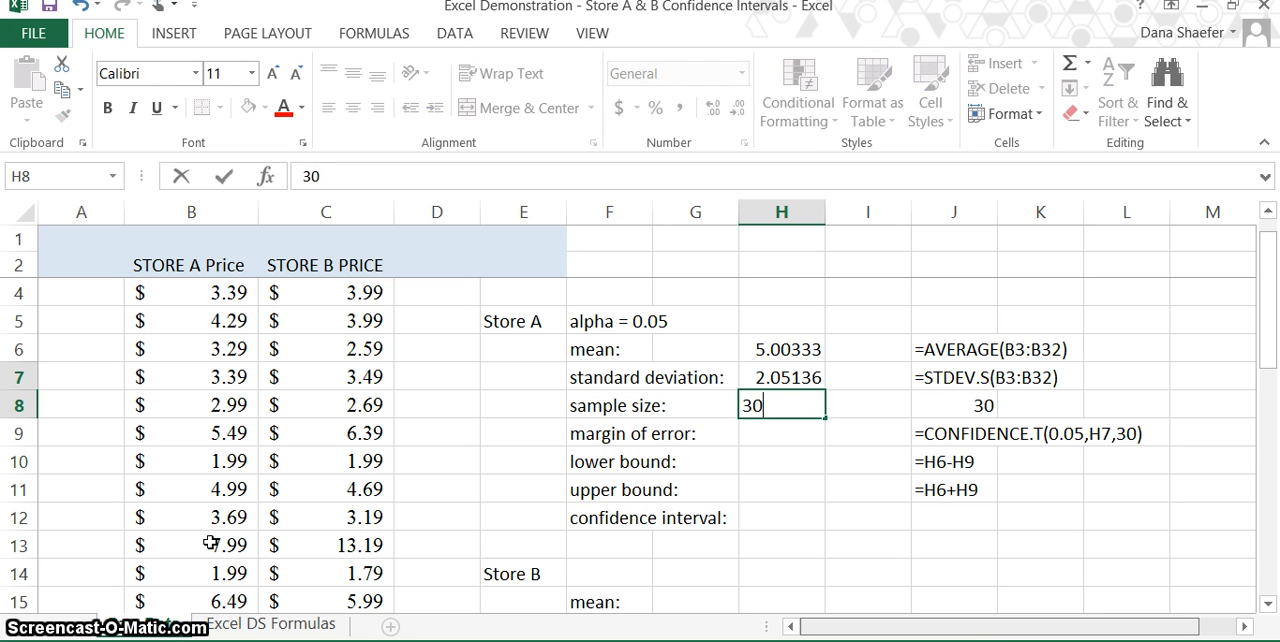
key("Return")
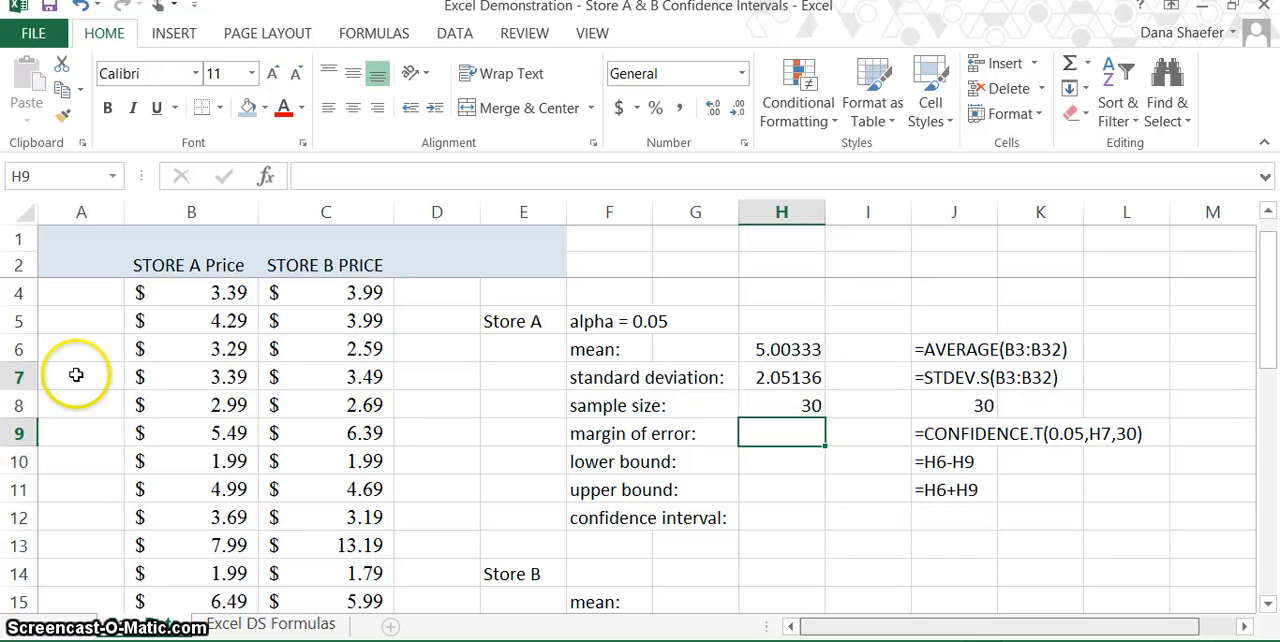
Step: Start inserting a function in the margin of error cell H9 and search the function library for "confidenc interval"
left_click(267, 178)
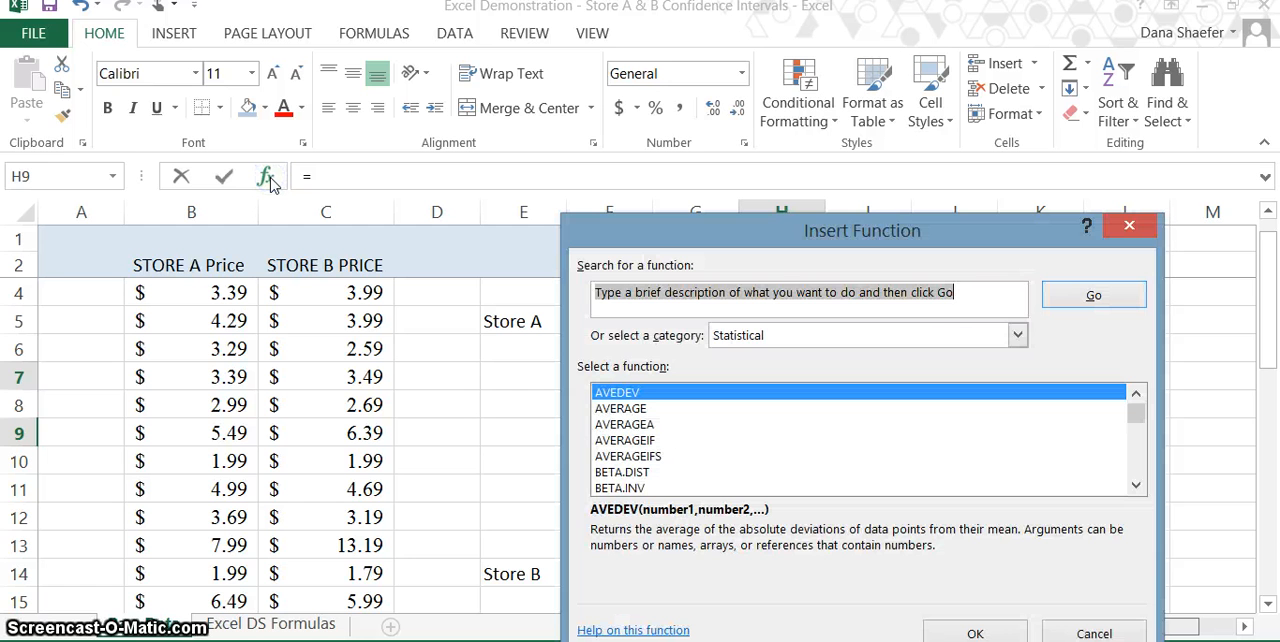
type("con")
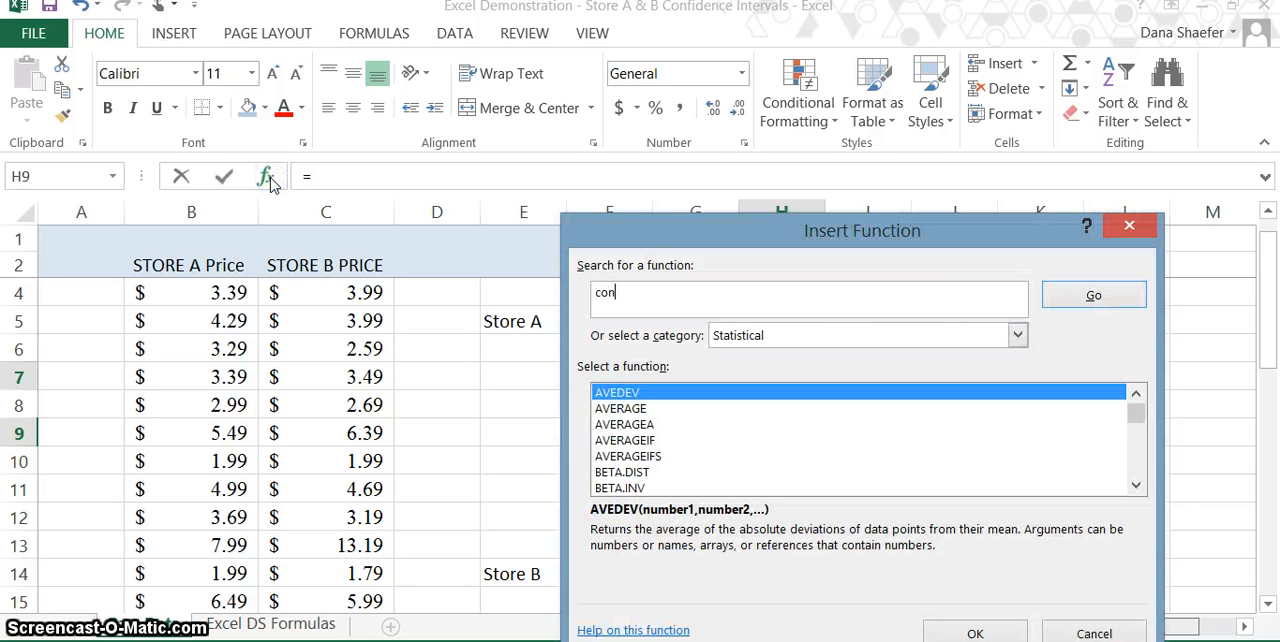
type("fidenc interval")
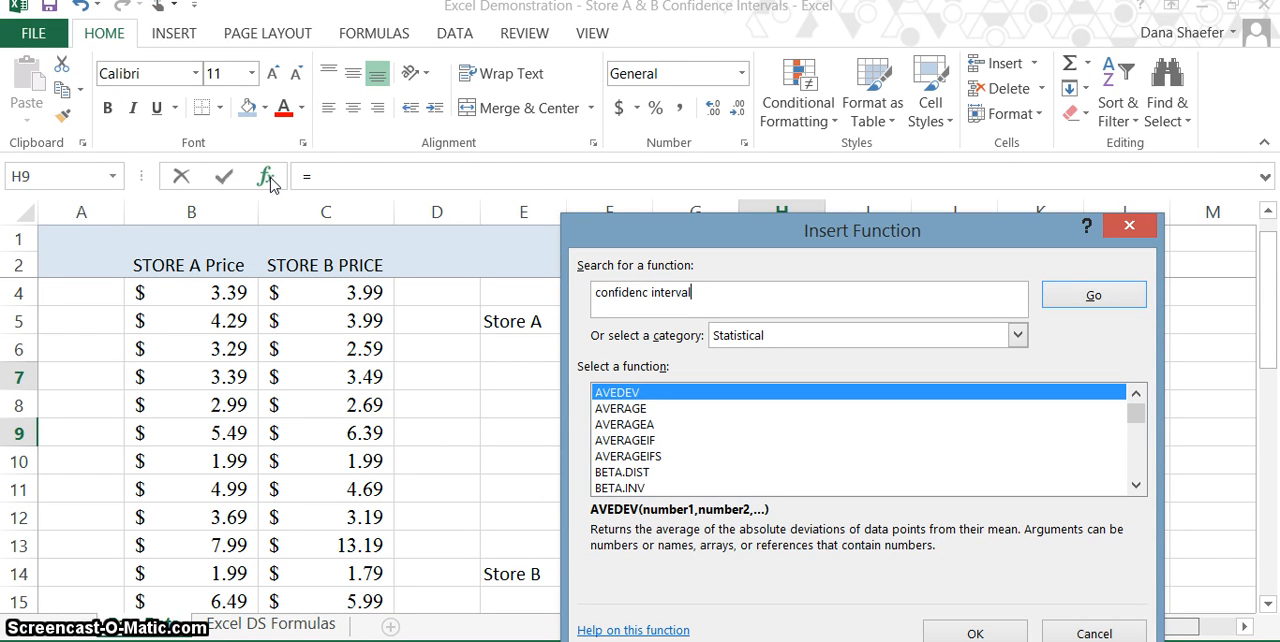
left_click(1094, 298)
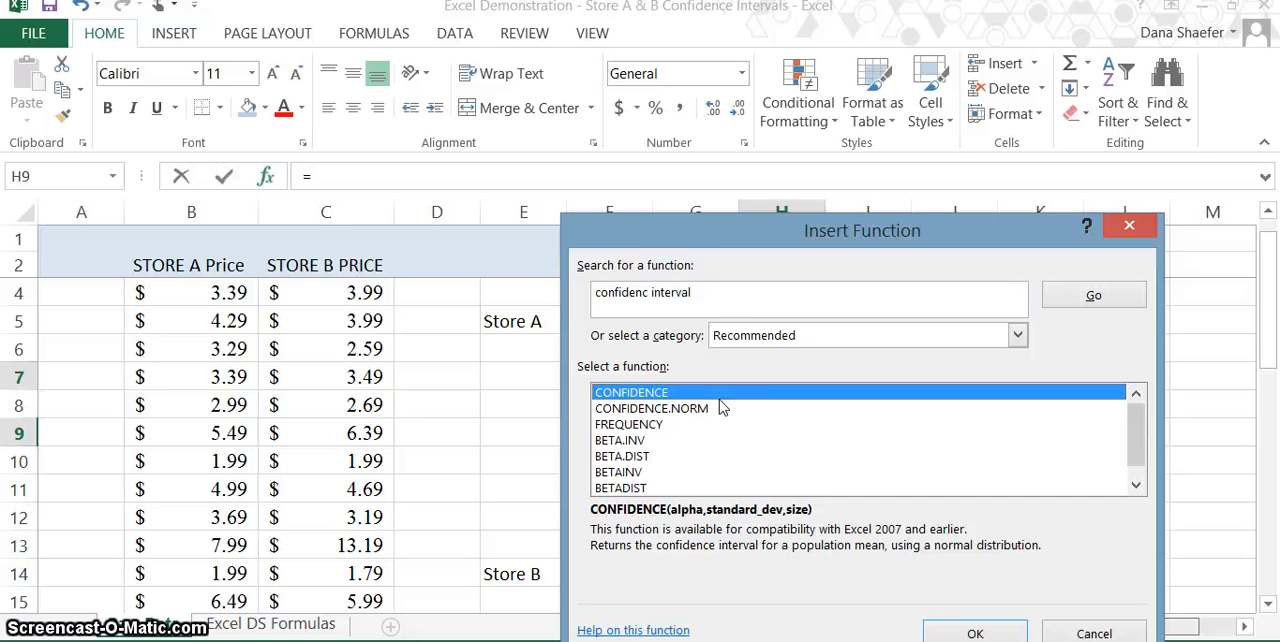
Step: Change the function search to "confidence t" and insert the CONFIDENCE.T function in cell H9
left_click(708, 291)
left_click(707, 291)
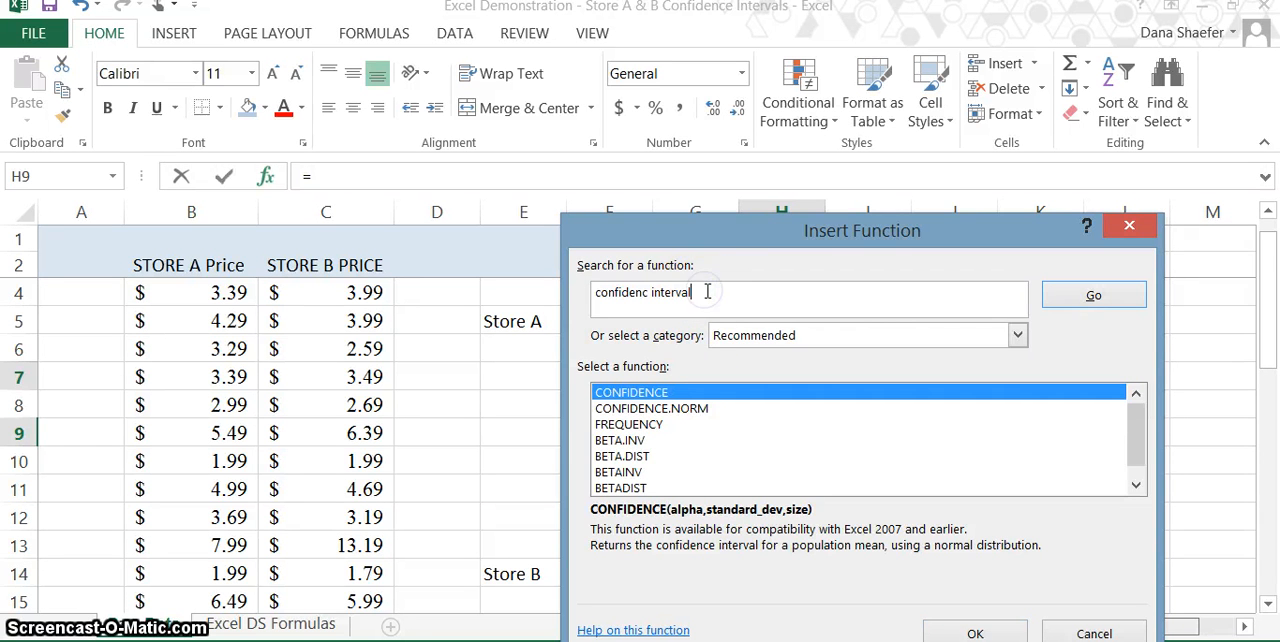
key("BackSpace")
key("BackSpace")
key("BackSpace")
key("BackSpace")
key("BackSpace")
key("BackSpace")
key("BackSpace")
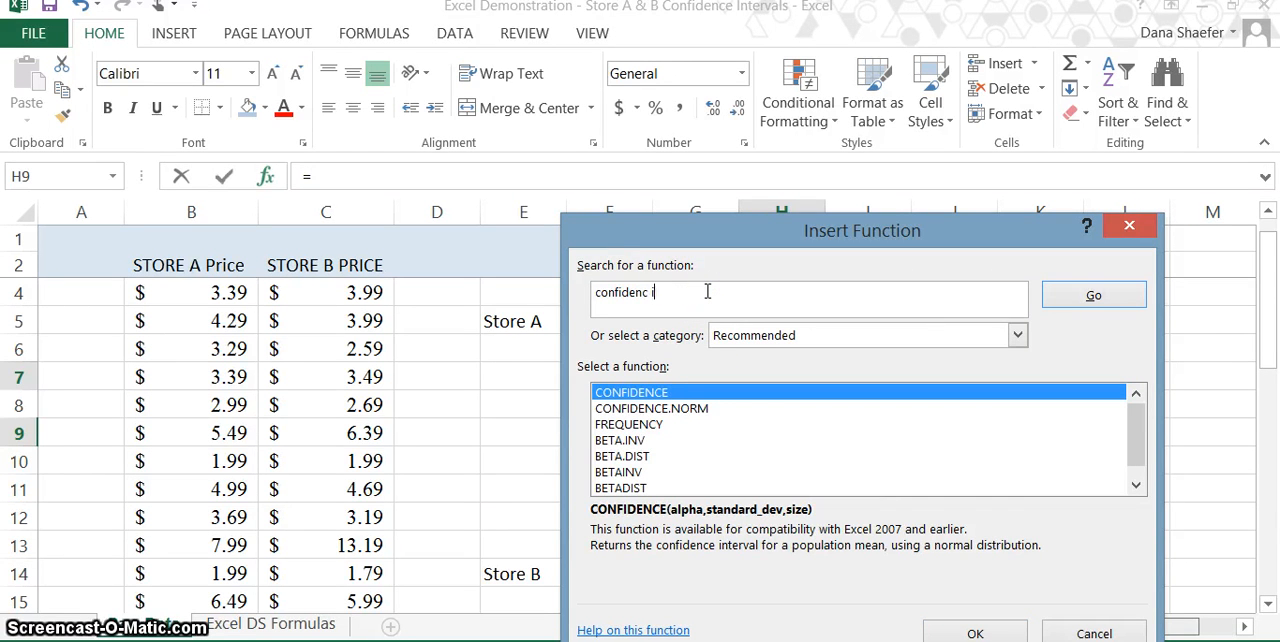
key("BackSpace")
key("BackSpace")
type("e t")
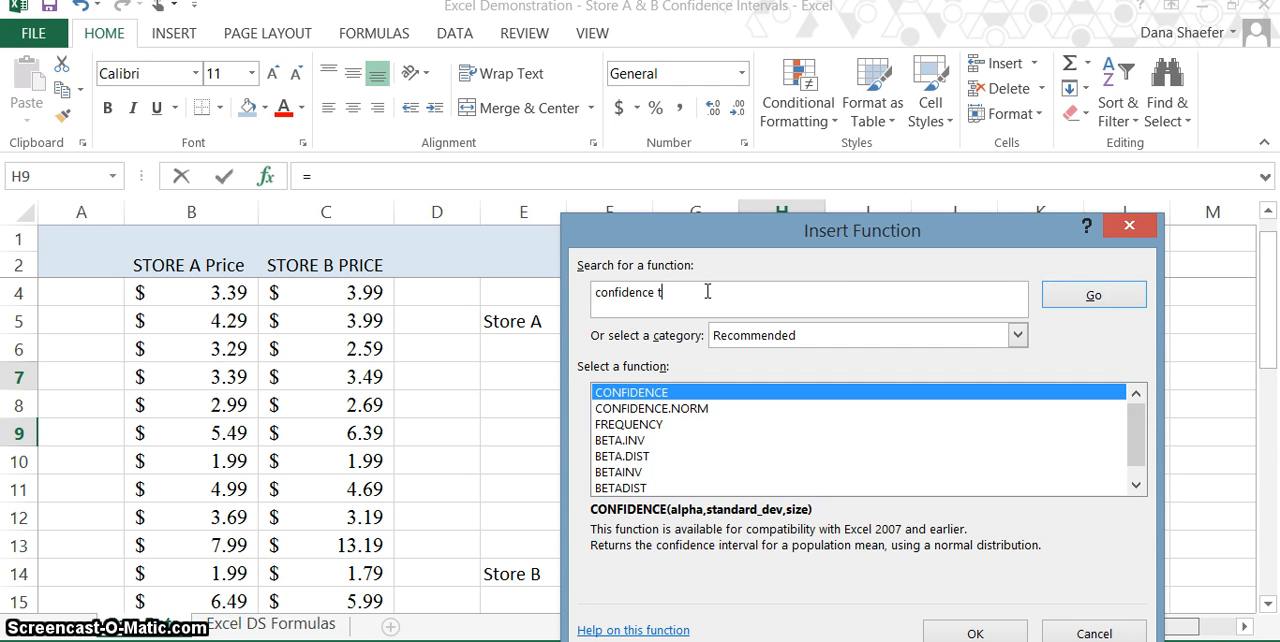
left_click(1070, 298)
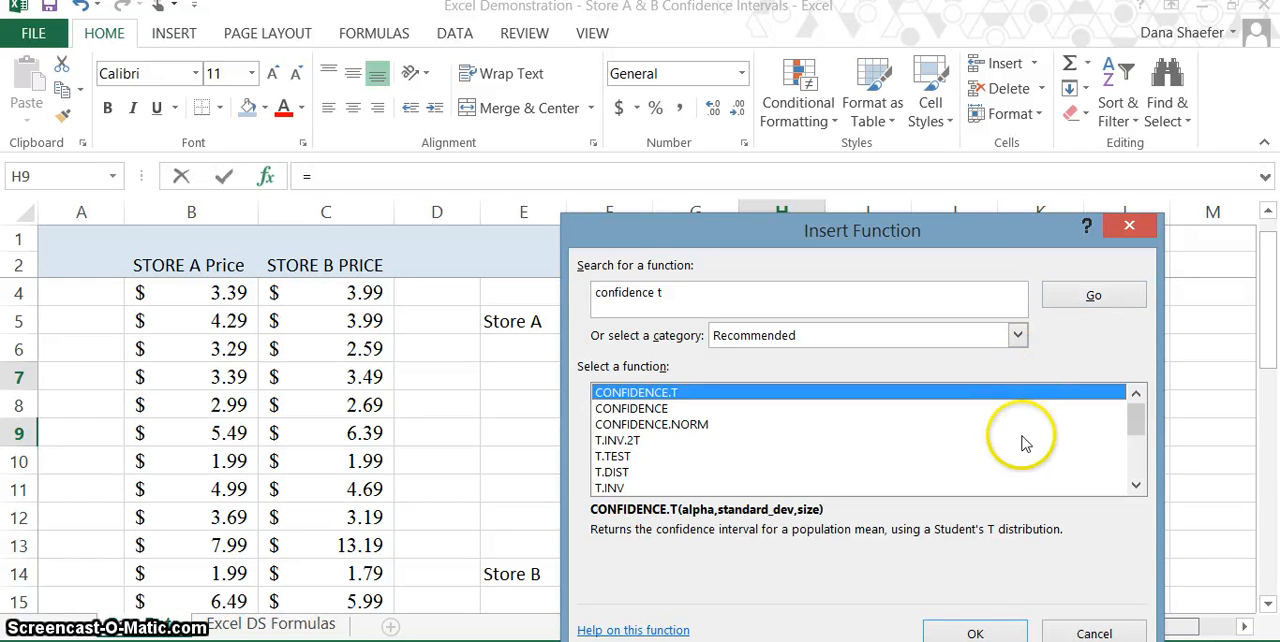
left_click(975, 633)
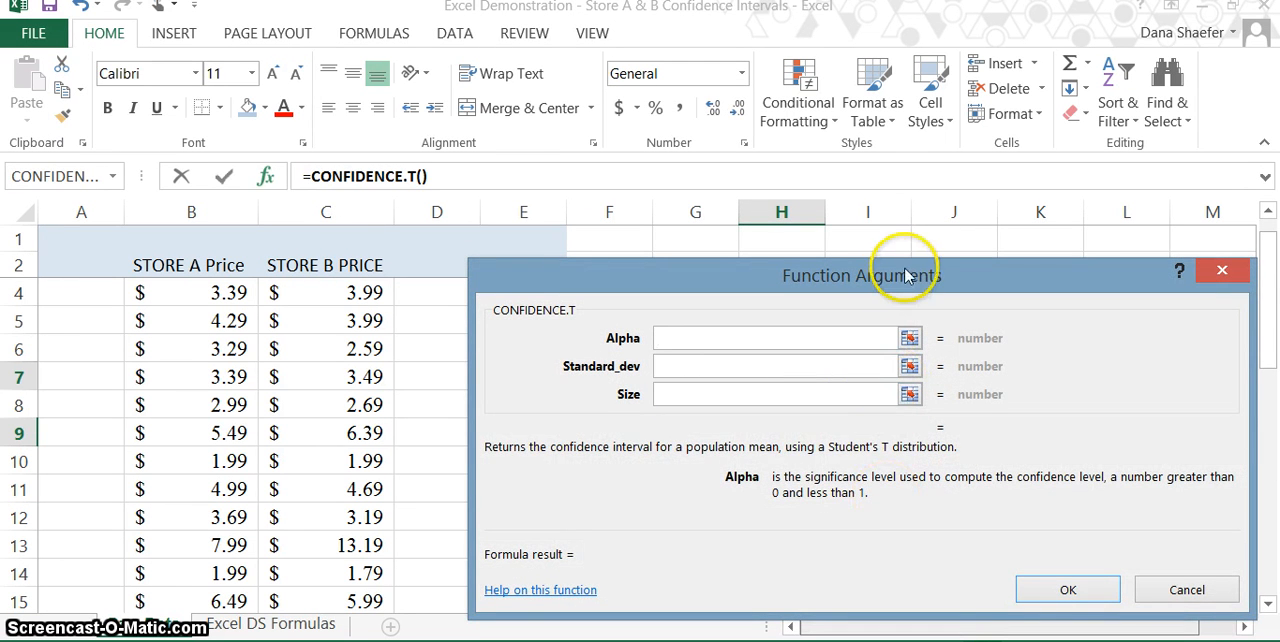
Step: Set the CONFIDENCE.T arguments to an alpha of 0.05 and the standard deviation in cell H7
left_click_drag(907, 276, 903, 358)
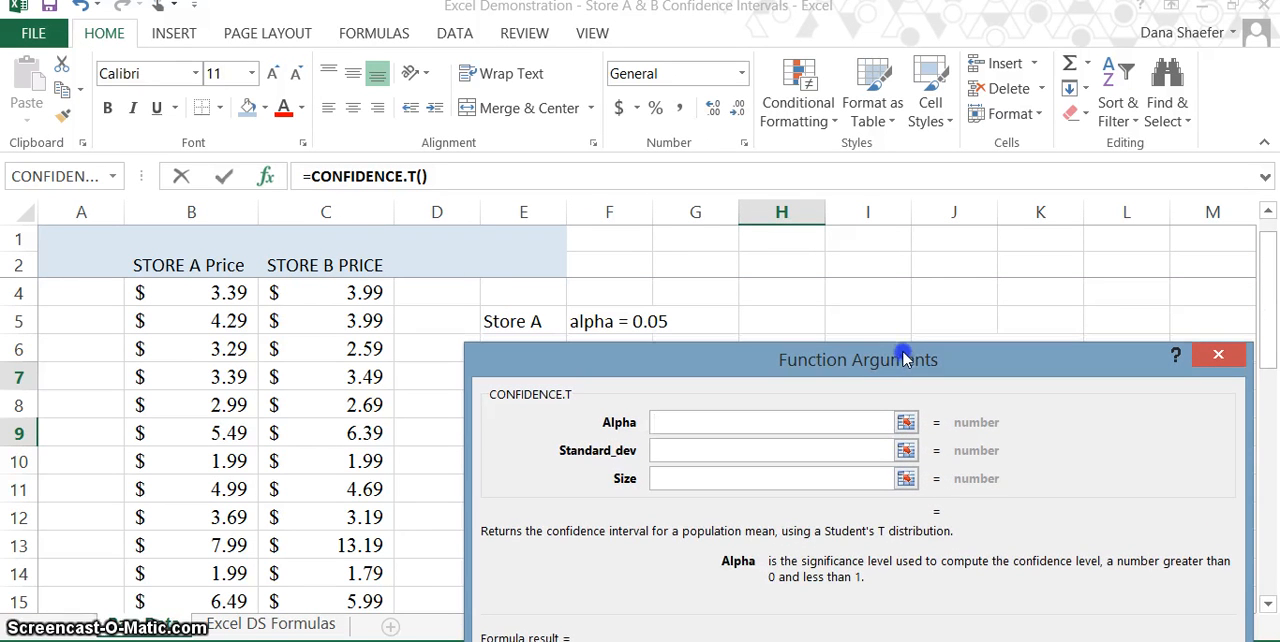
type("0")
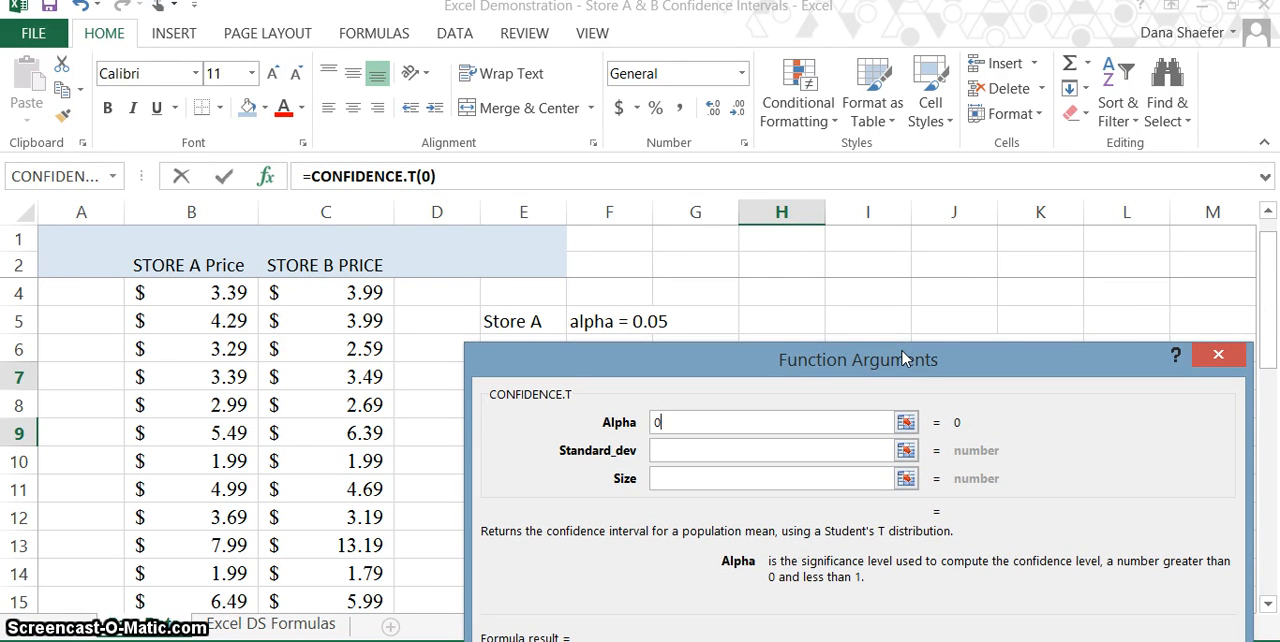
type(".0")
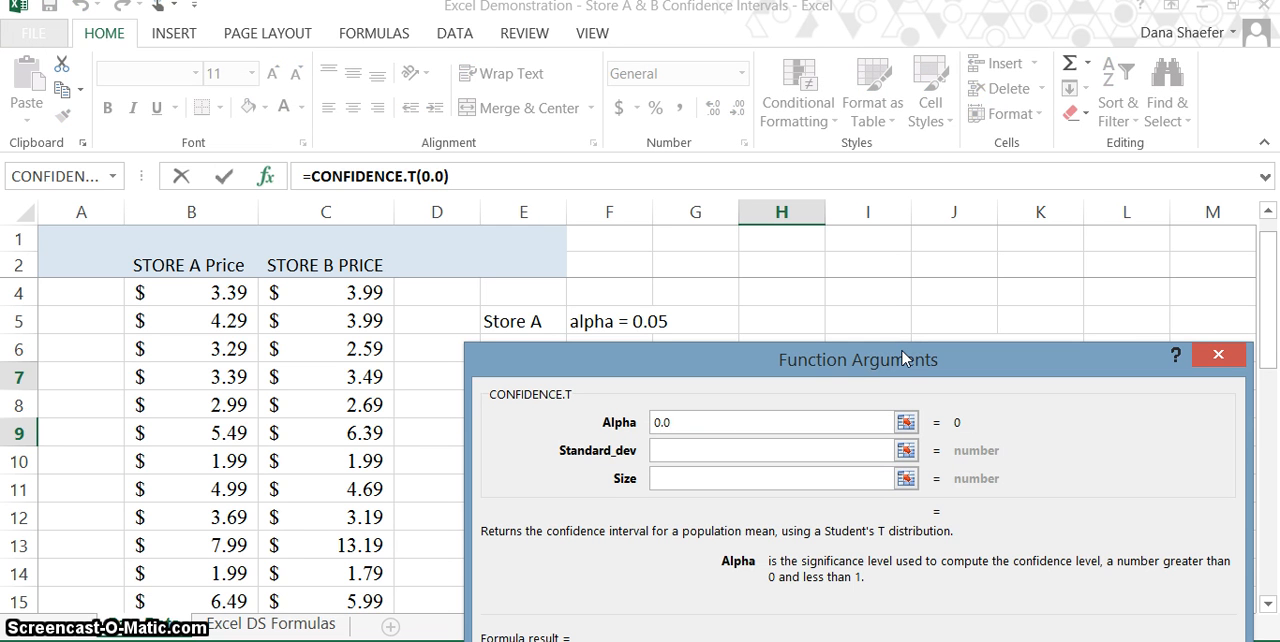
type("5")
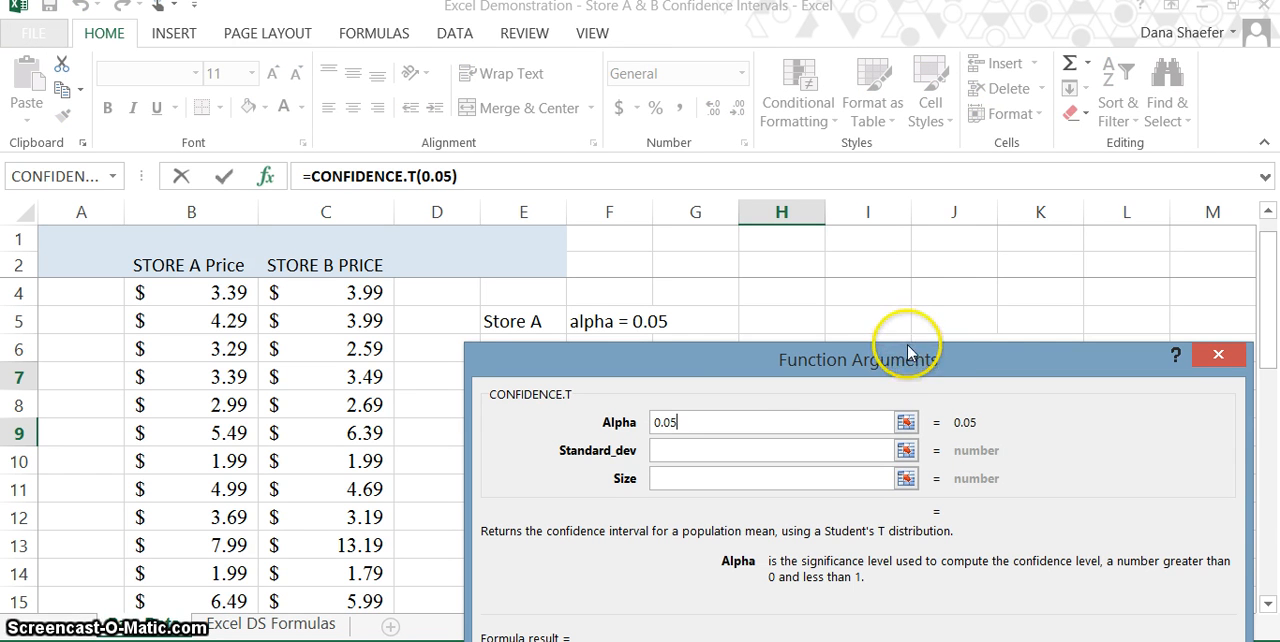
left_click_drag(908, 360, 681, 481)
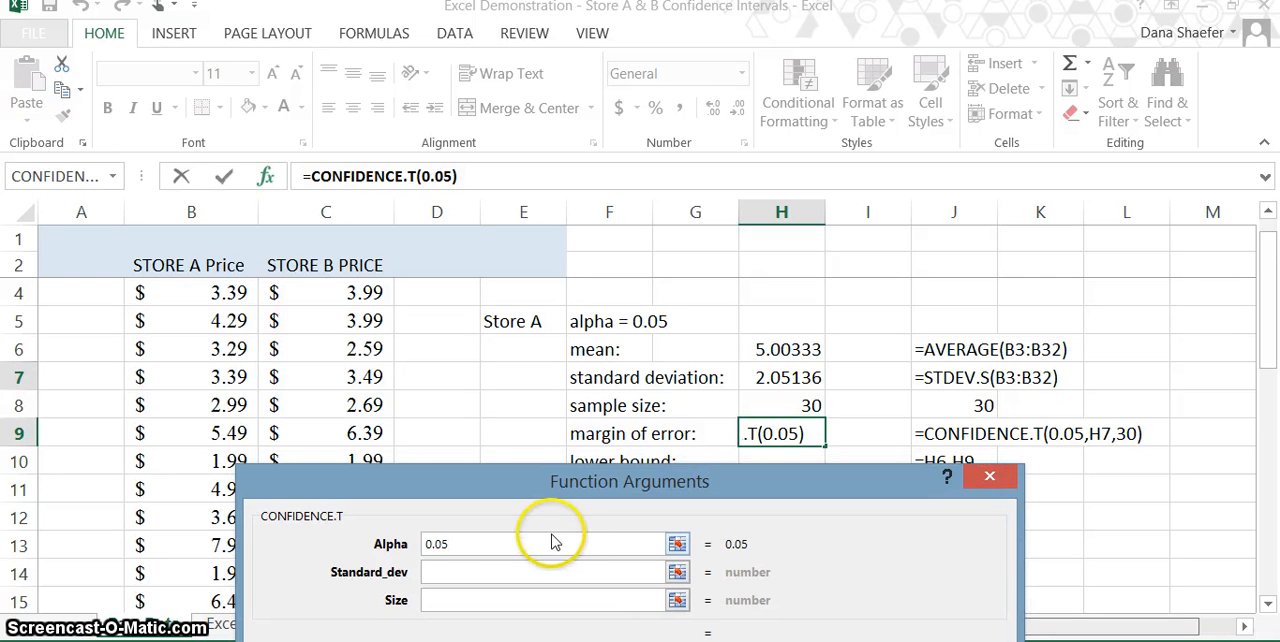
left_click(504, 571)
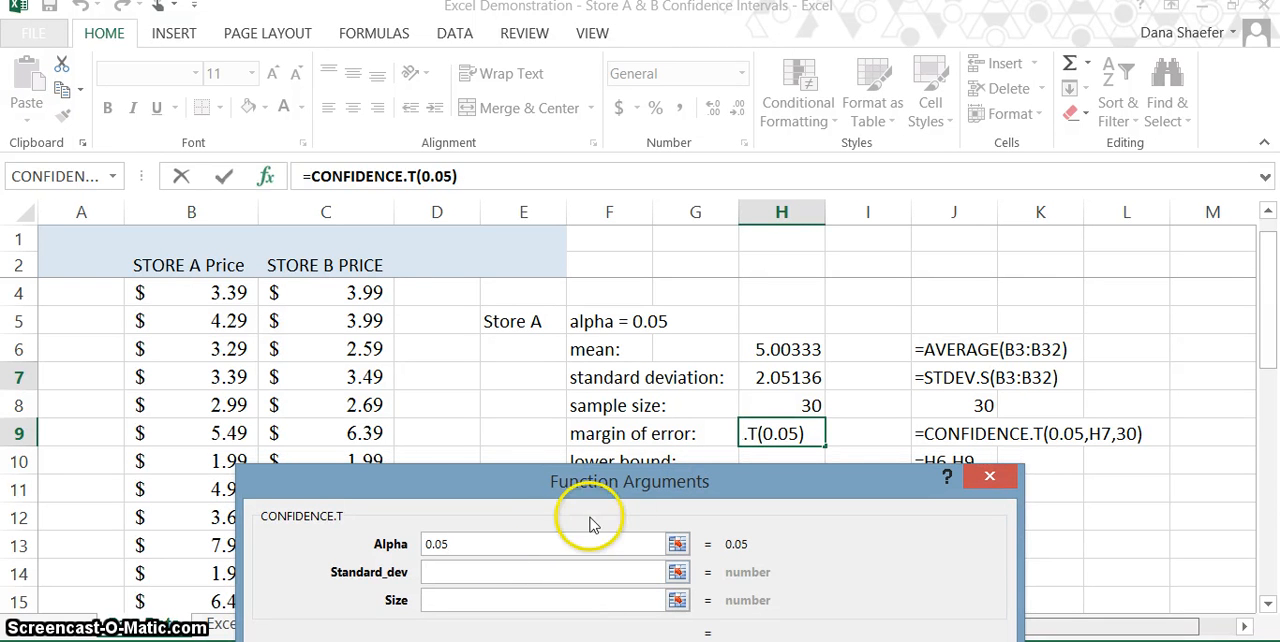
left_click(772, 374)
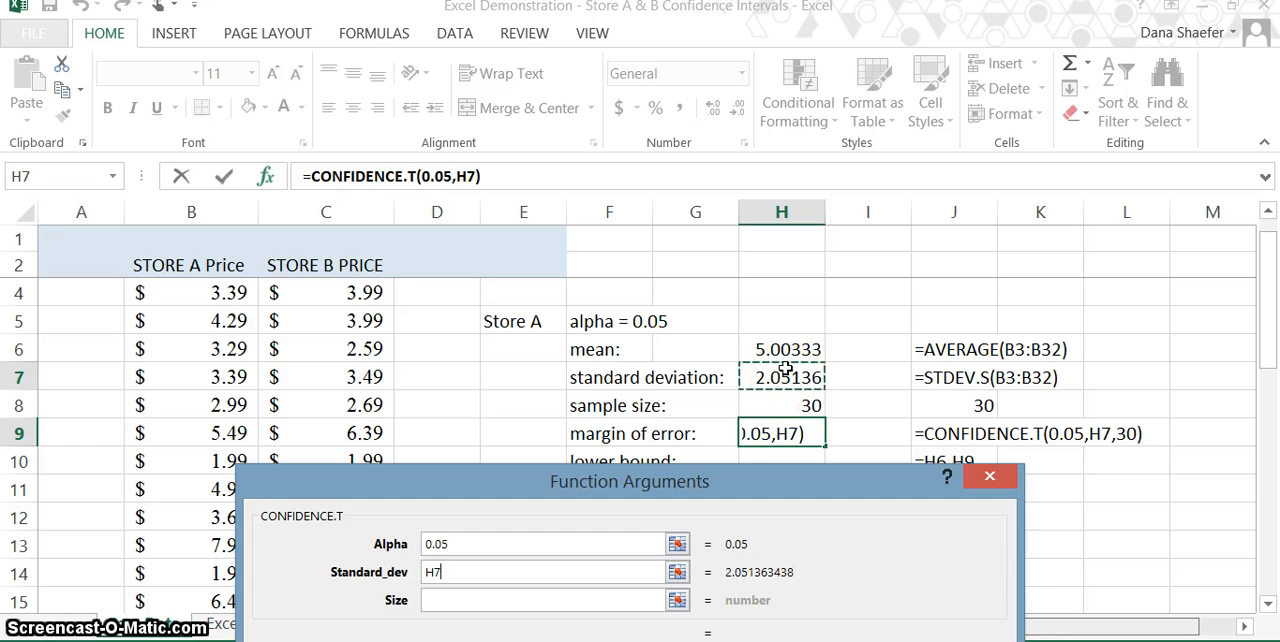
key("Return")
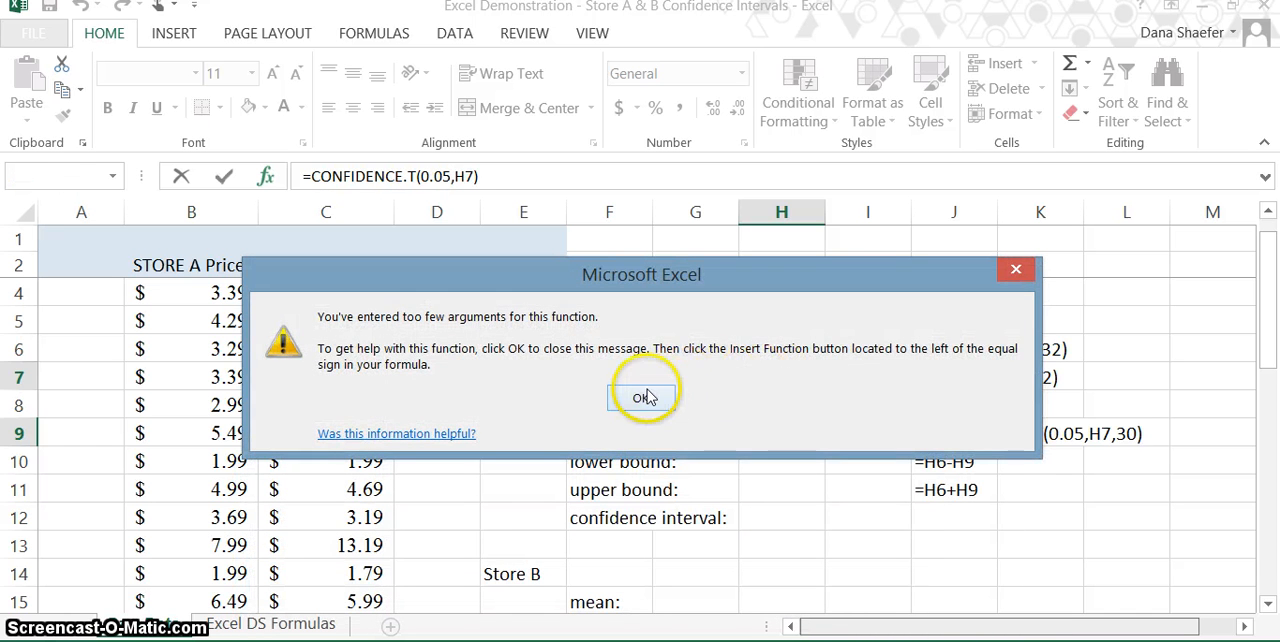
left_click(641, 397)
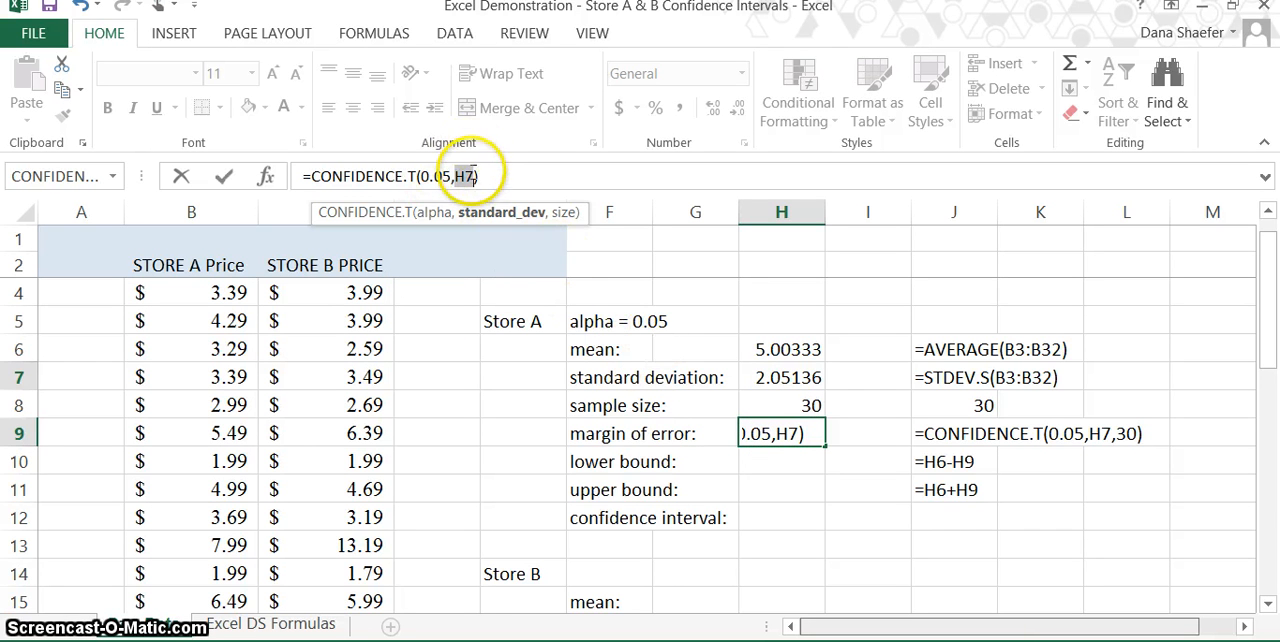
Step: Add 30 as the size argument to complete the margin of error formula =CONFIDENCE.T(0.05,H7,30) in cell H9
left_click(465, 177)
left_click(476, 175)
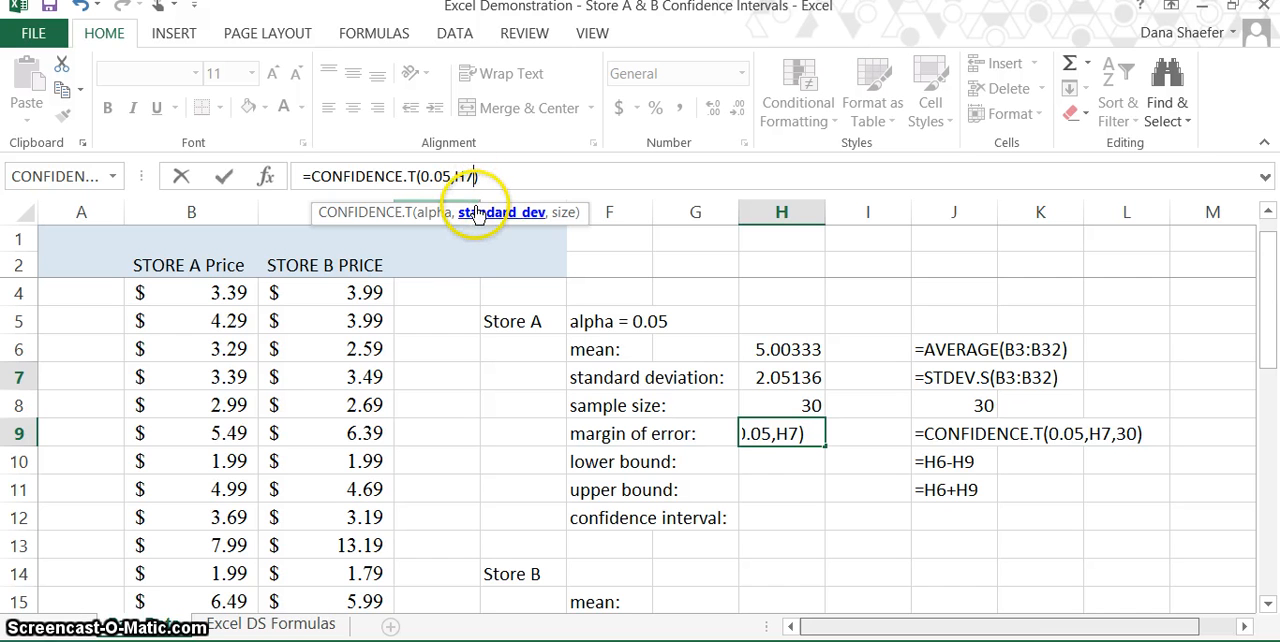
type(",")
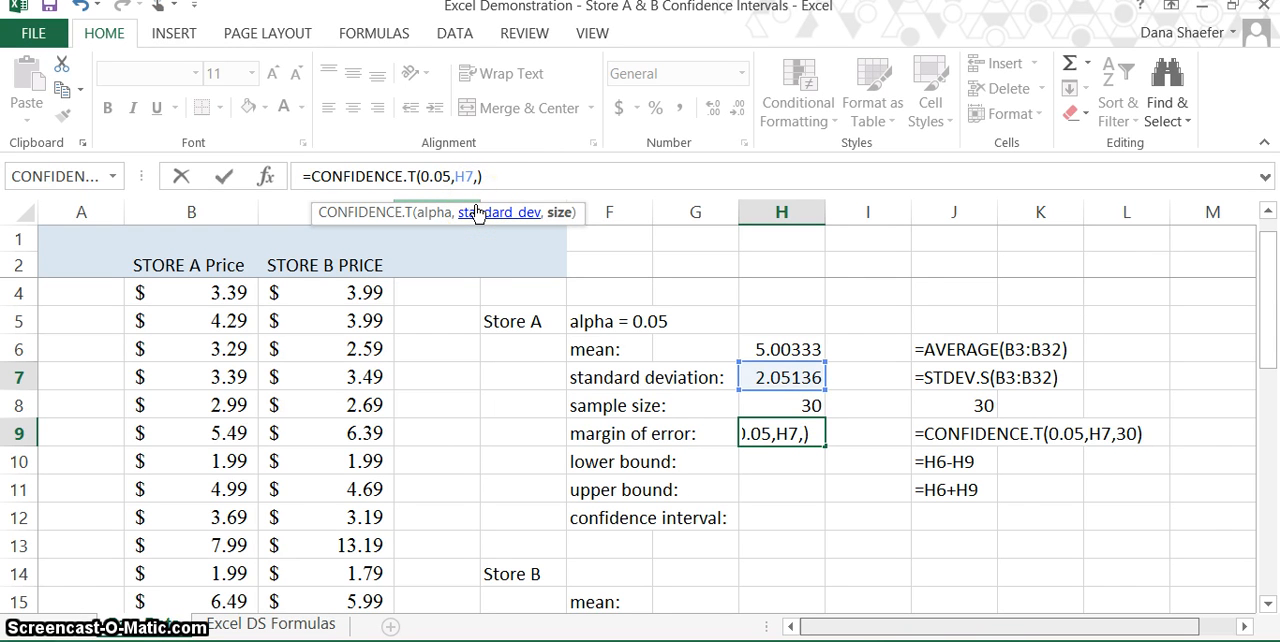
type("30")
key("Return")
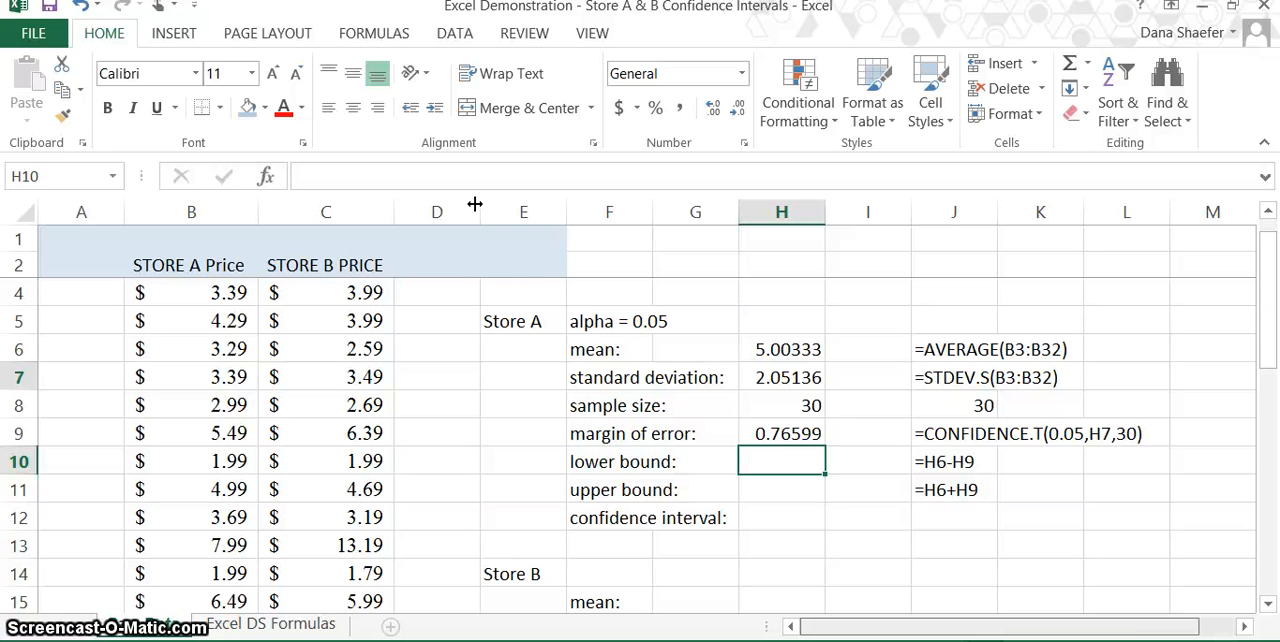
Step: Calculate the Store A lower bound in cell H10 with the formula =H6-H9
type("=")
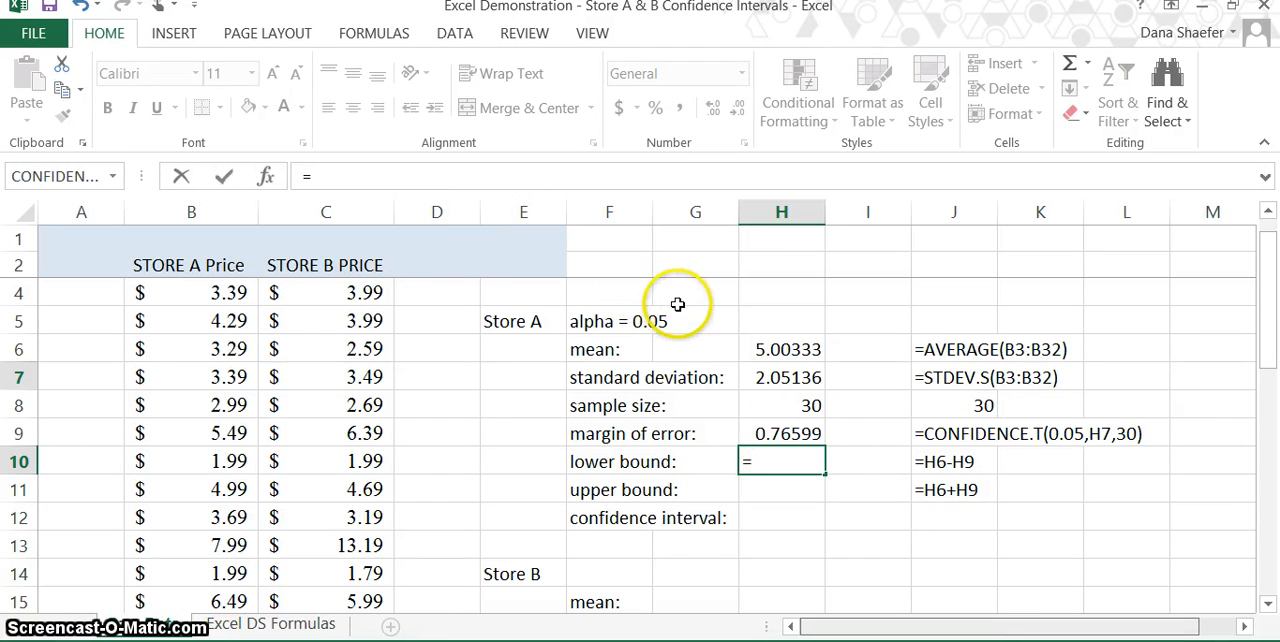
left_click(763, 352)
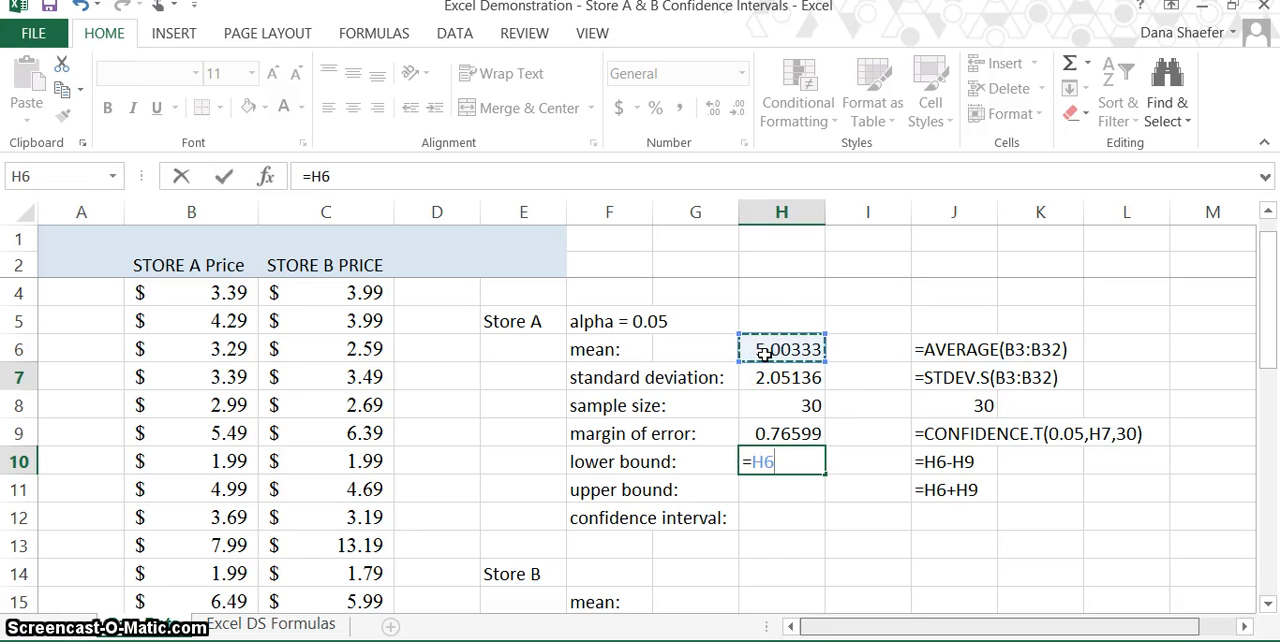
type("-")
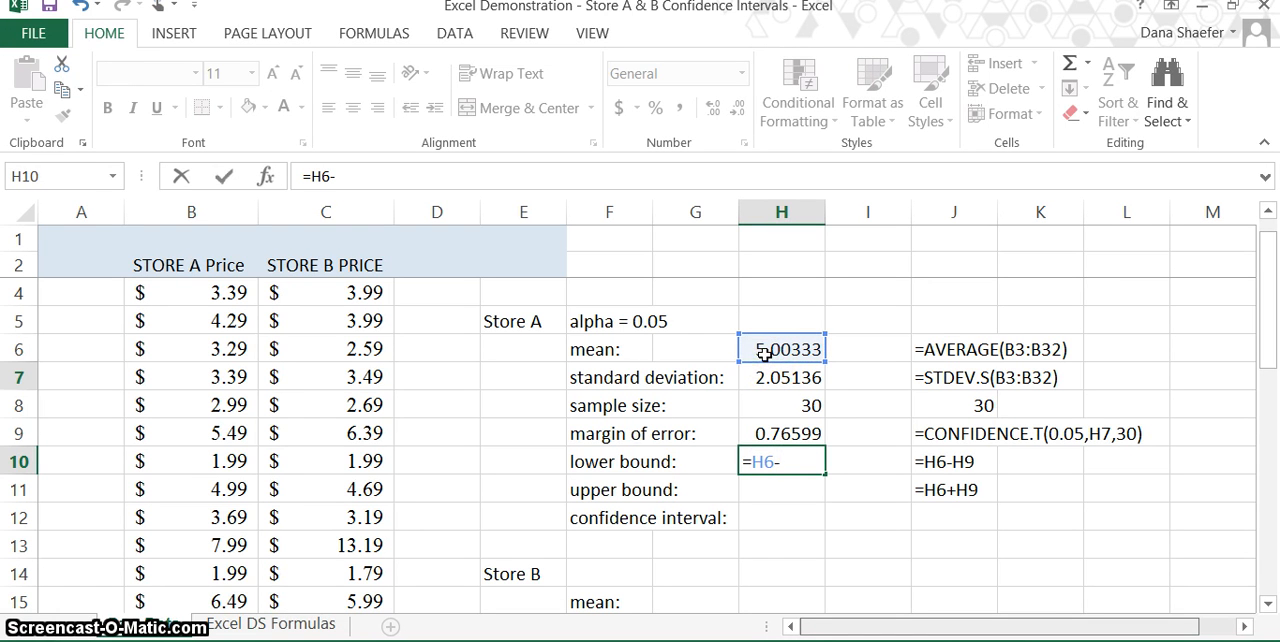
left_click(770, 431)
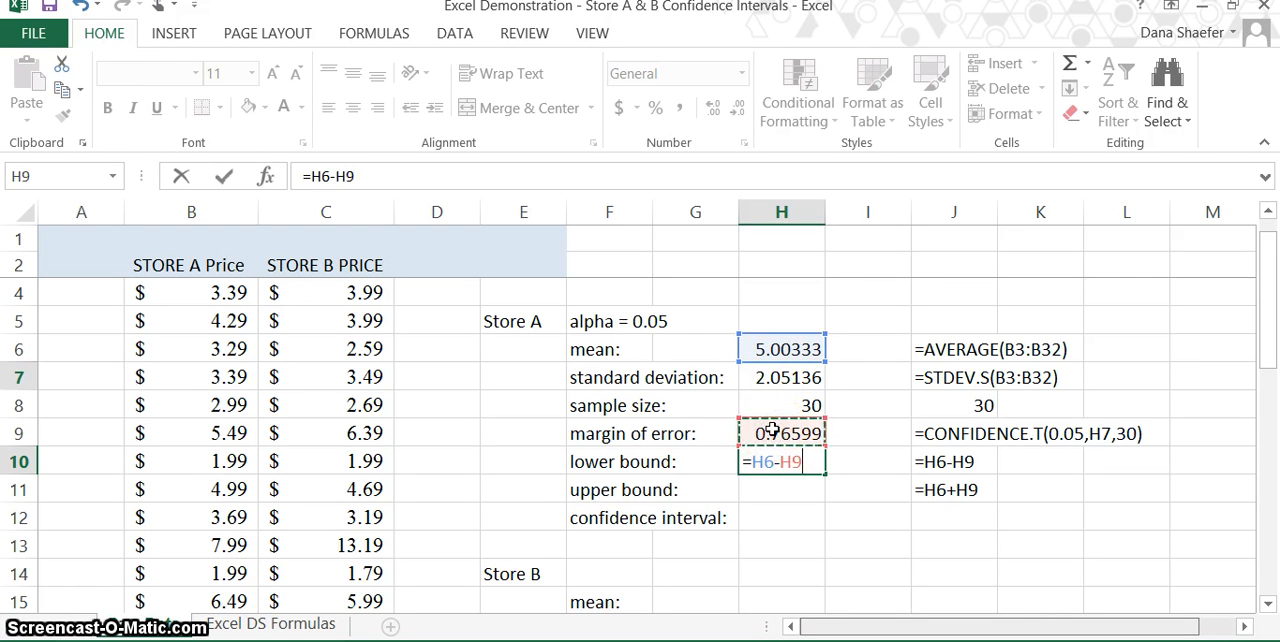
key("Return")
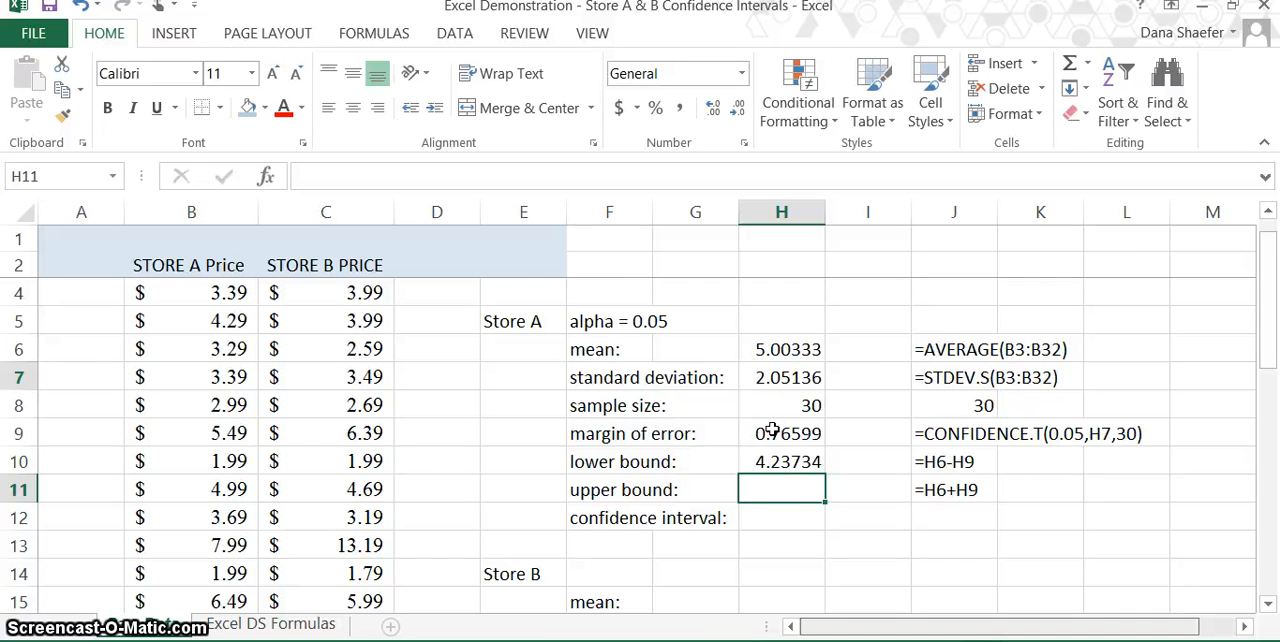
Step: Calculate the Store A upper bound in cell H11 with the formula =H6+H9
type("=")
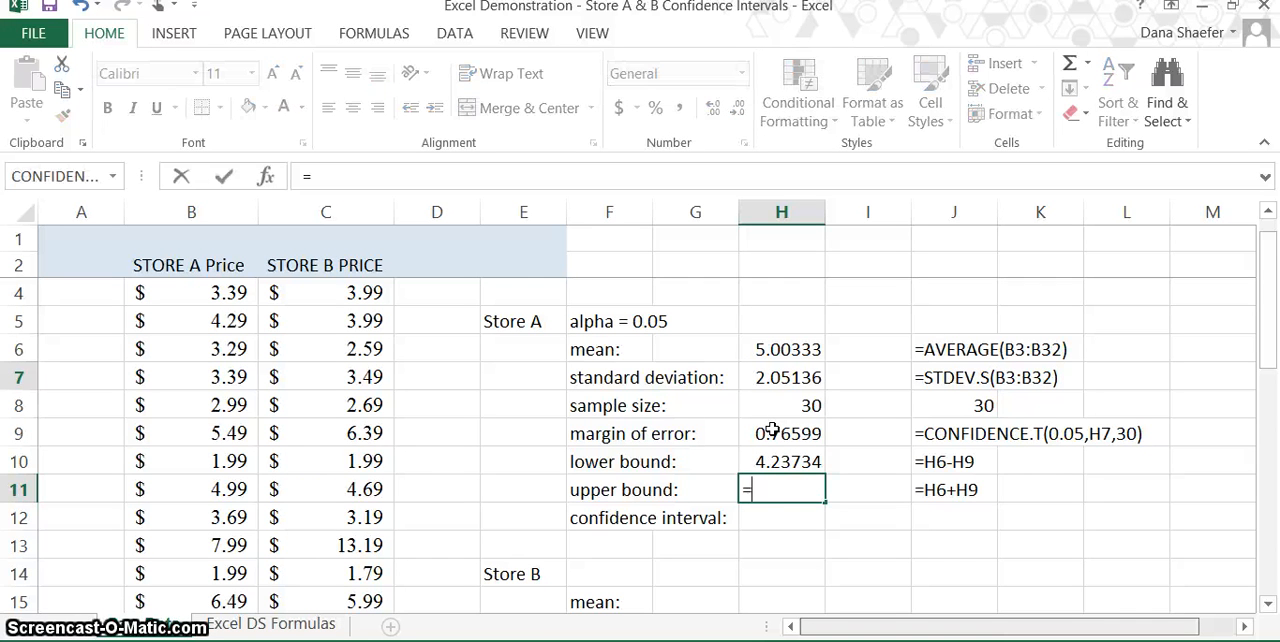
left_click(788, 350)
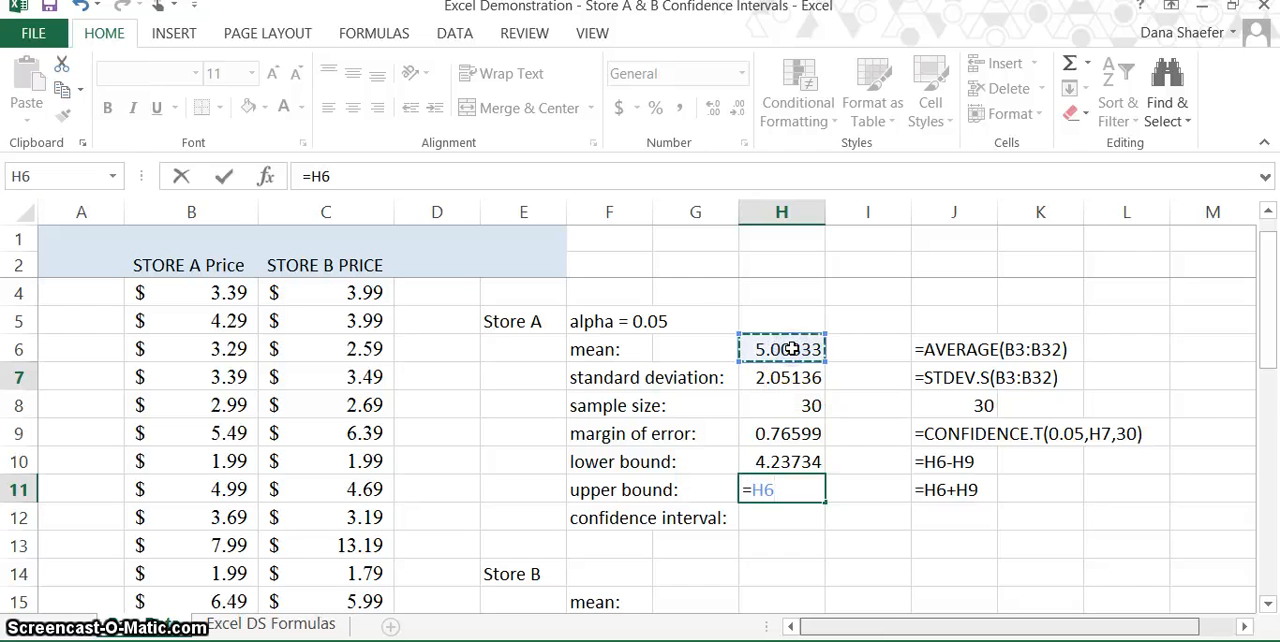
type("+")
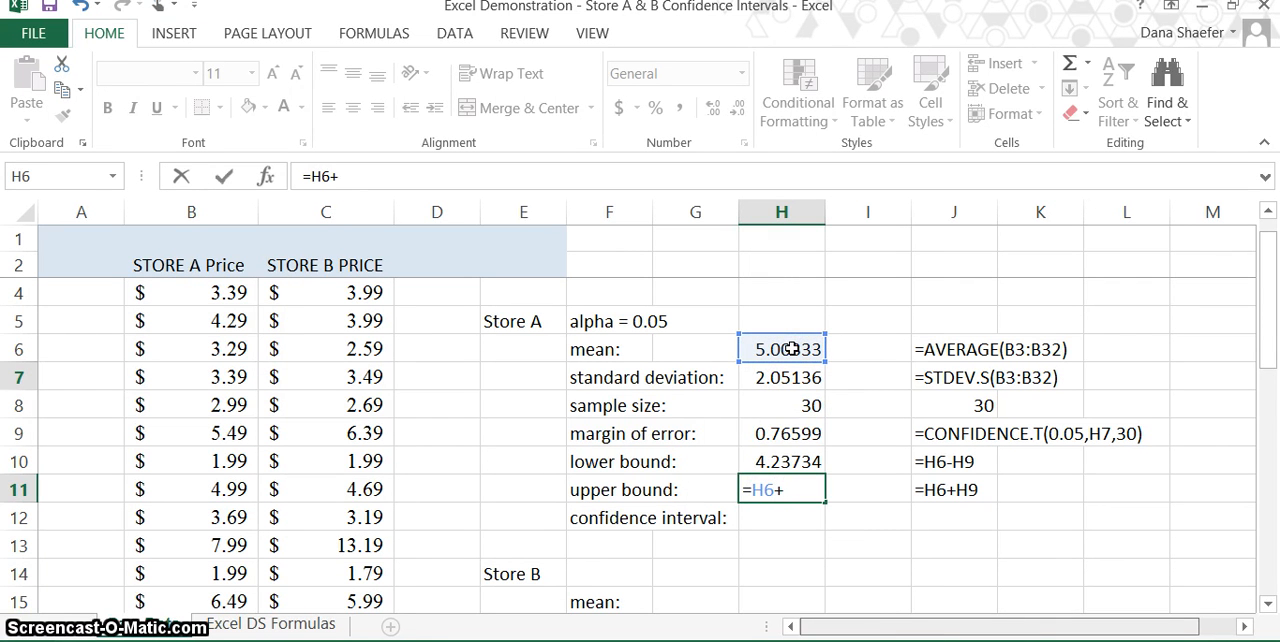
left_click(773, 433)
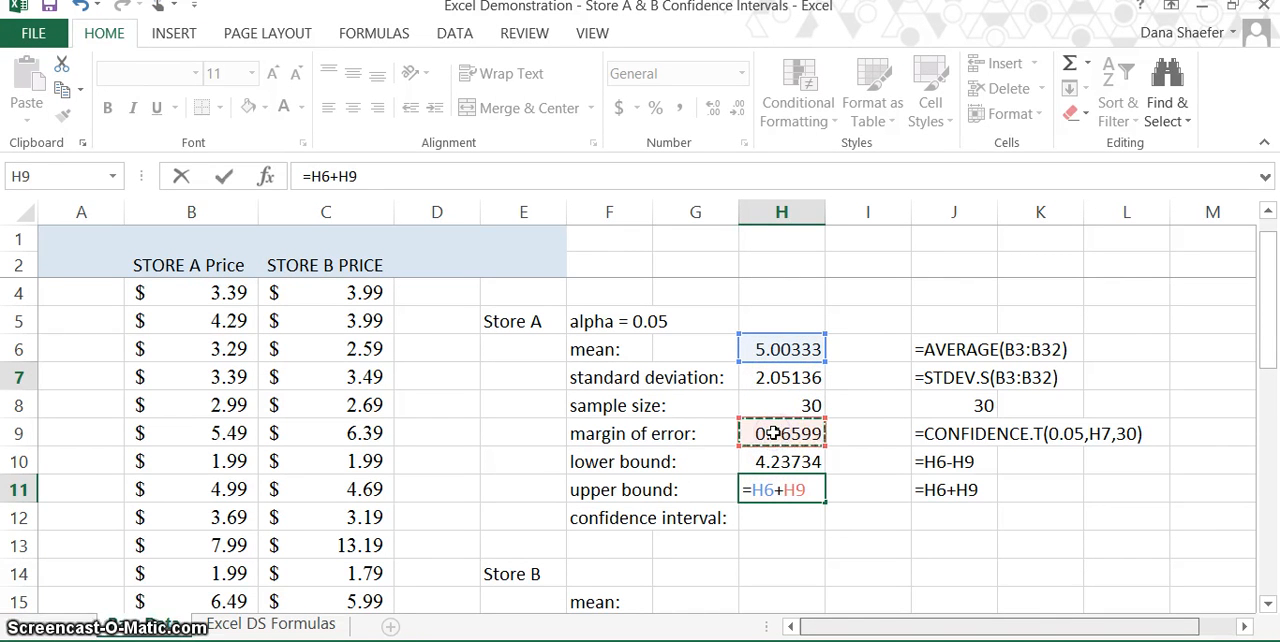
key("Return")
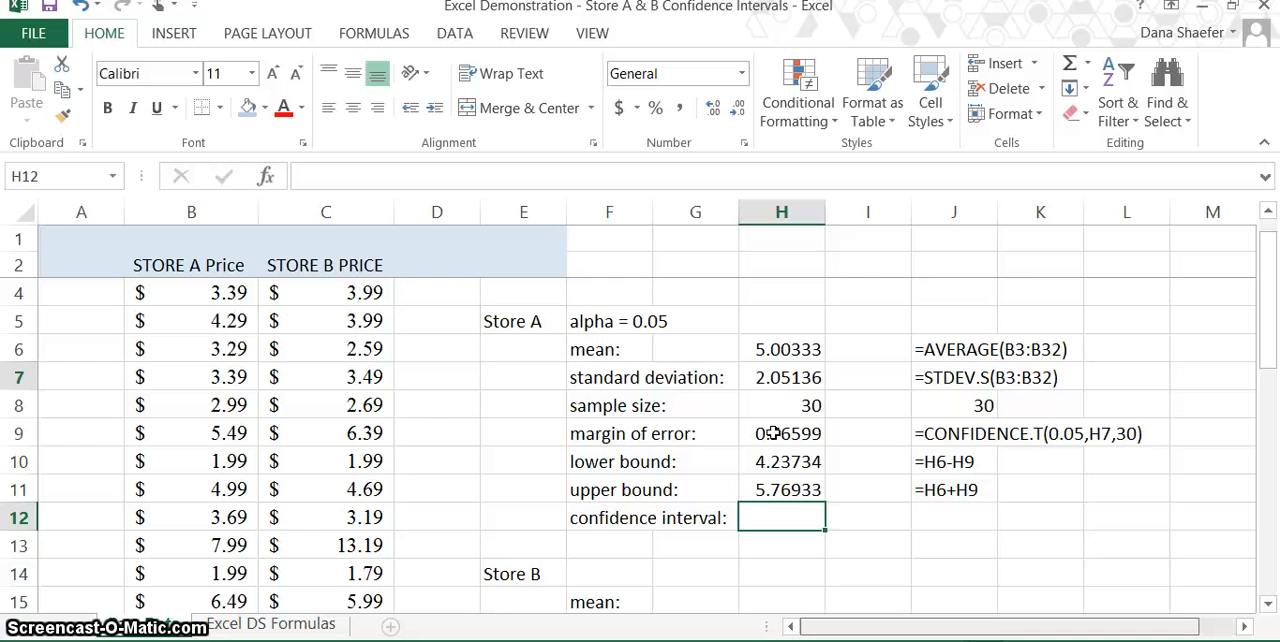
Step: Enter the Store A confidence interval in cell H12 as the text "$4.237 to $5.769"
type("$4.")
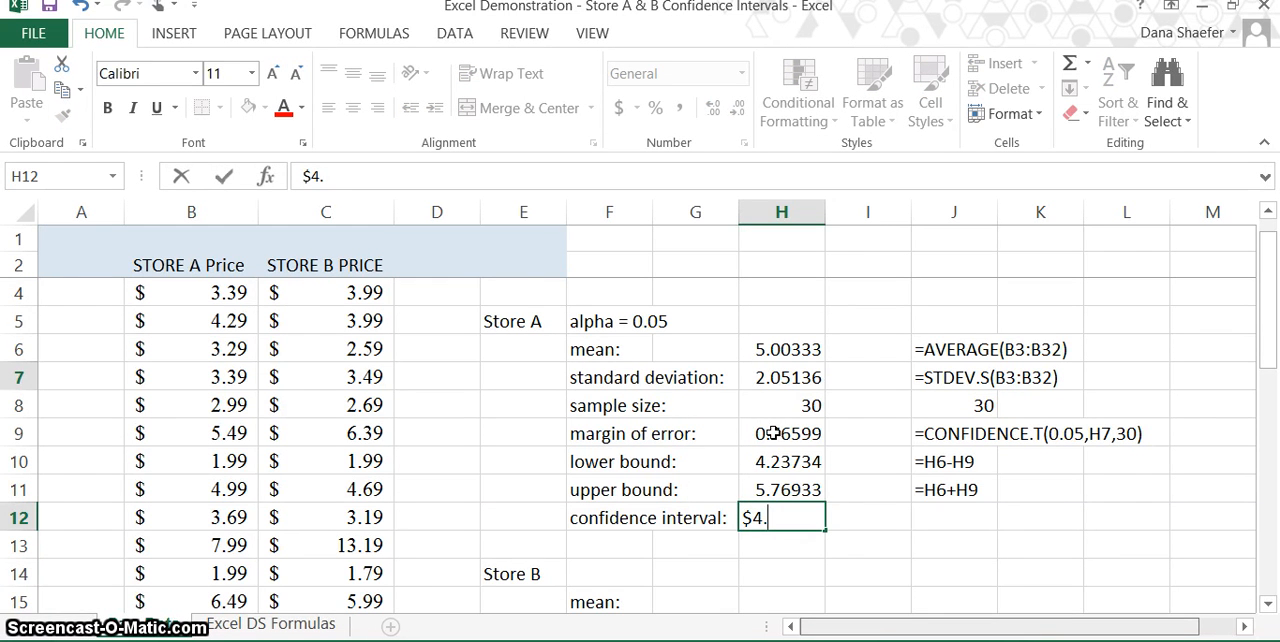
type("237")
type("to $")
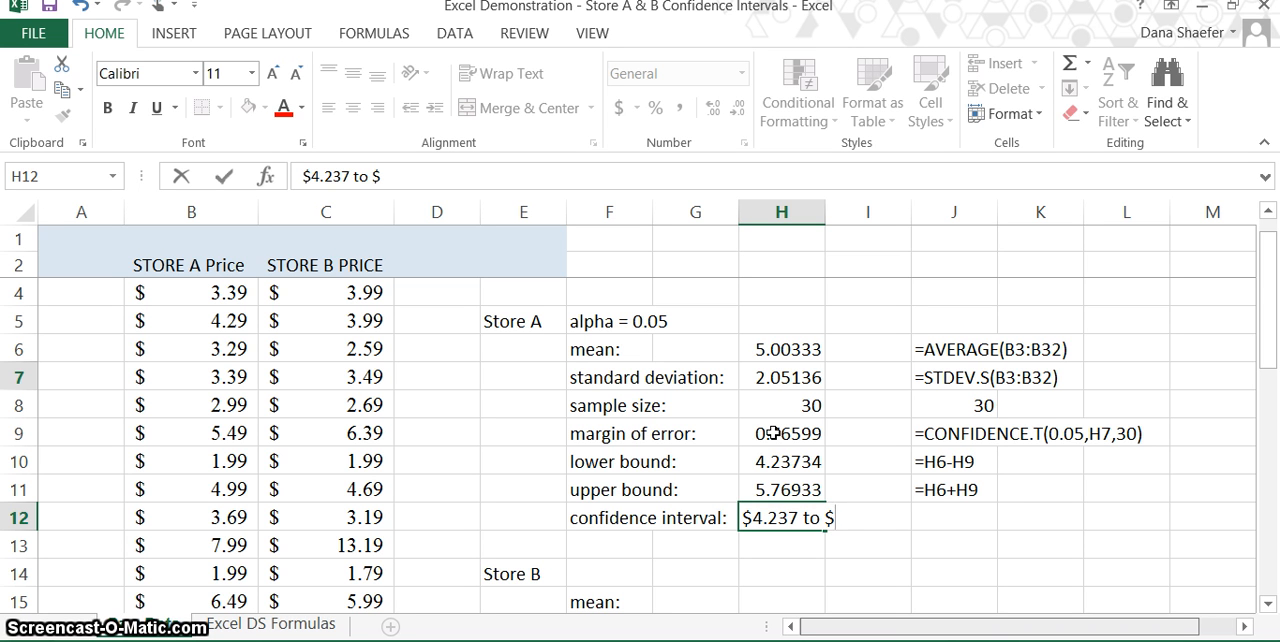
type("5")
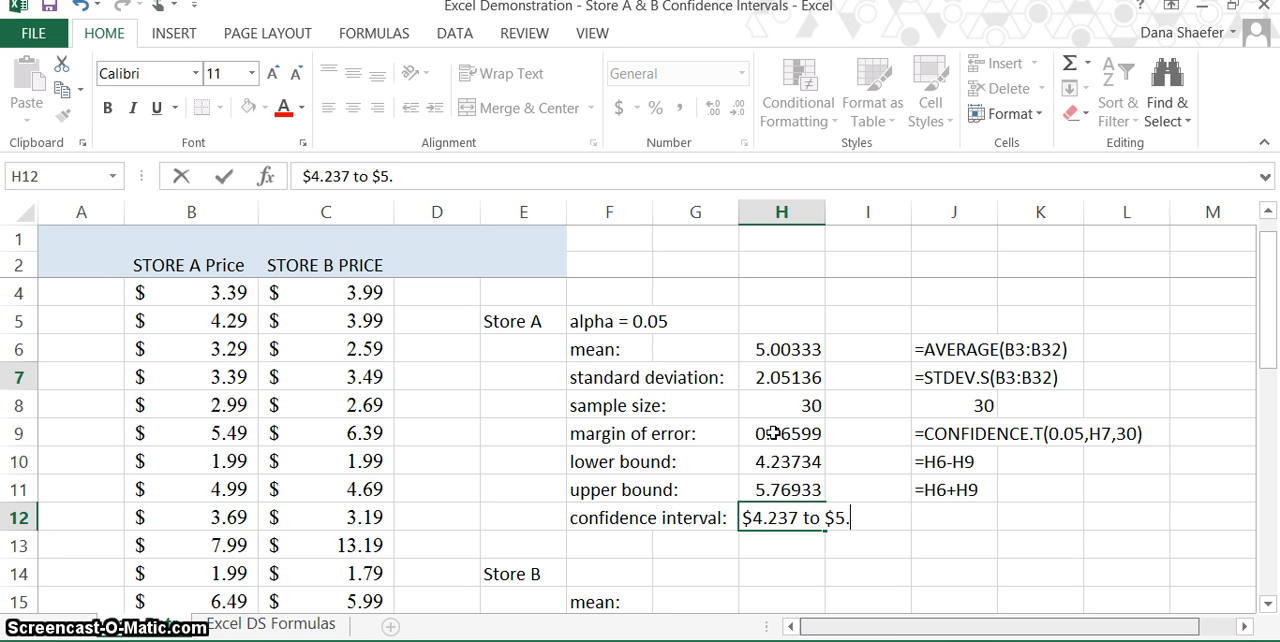
type(".769")
key("Return")
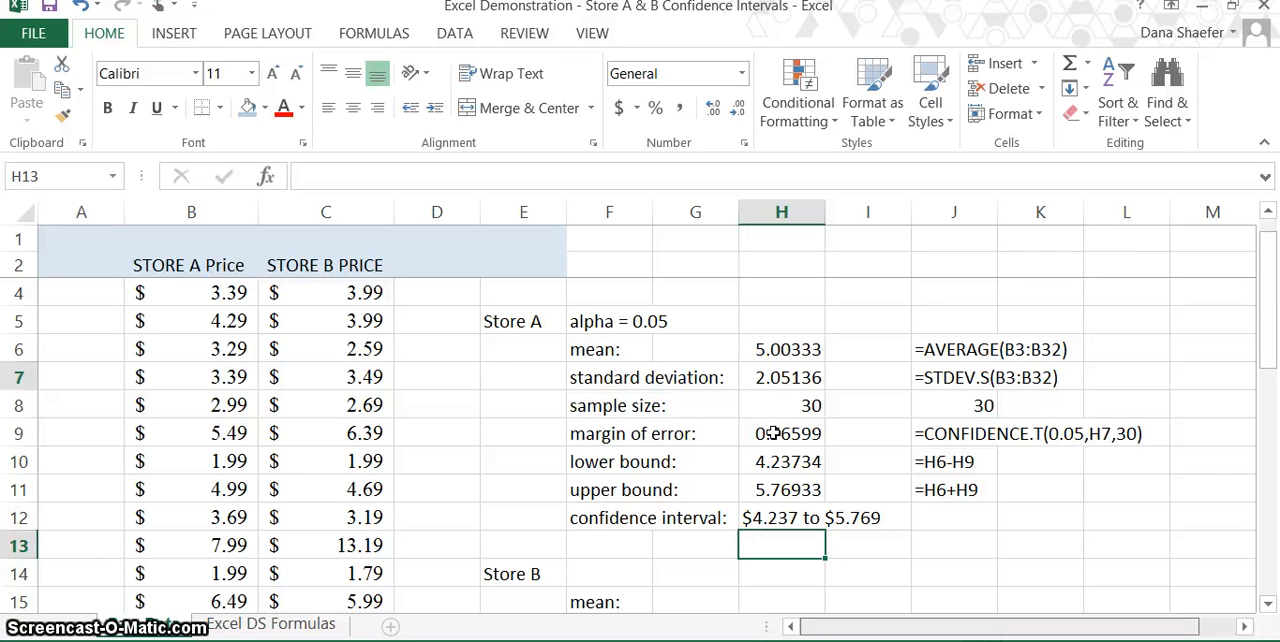
Step: Enter the Store A confidence interval rounded to cents in cell H13 as the text "$4.24 to $5.77"
type("$4.")
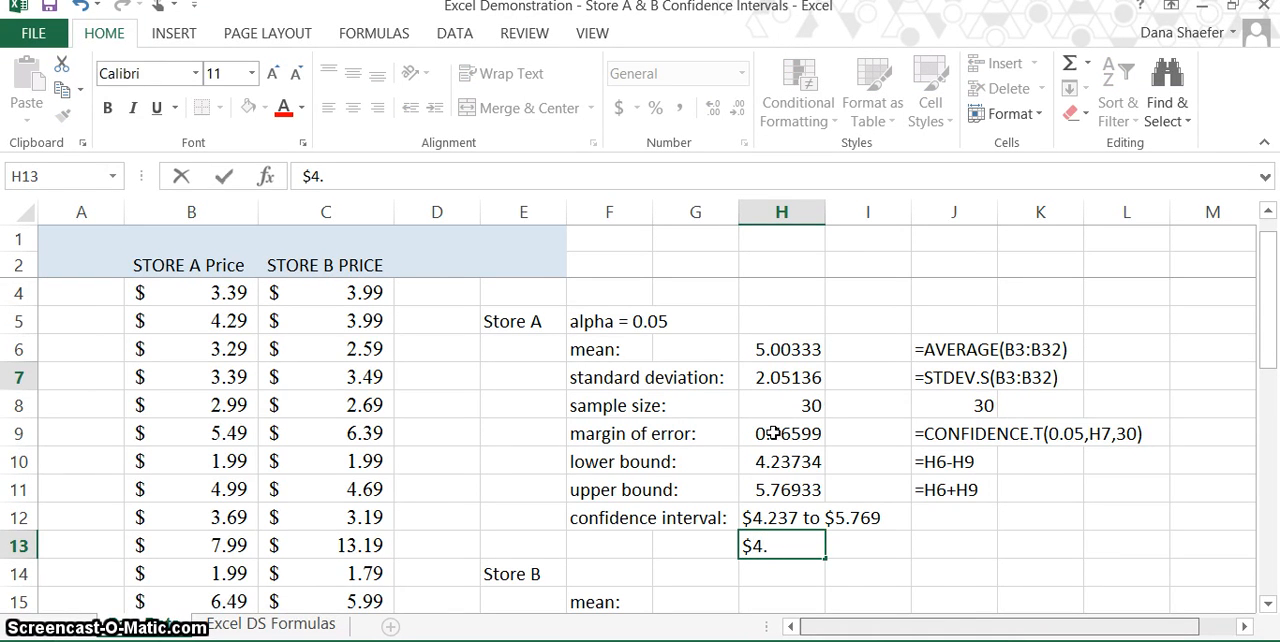
type("2")
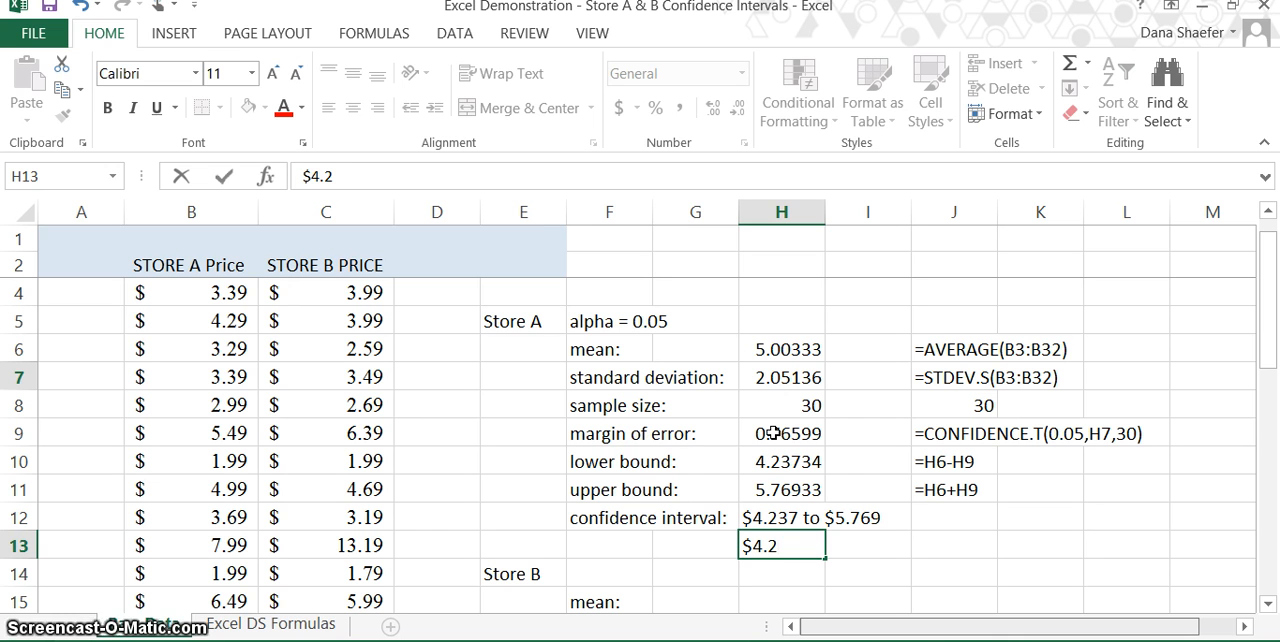
type("4")
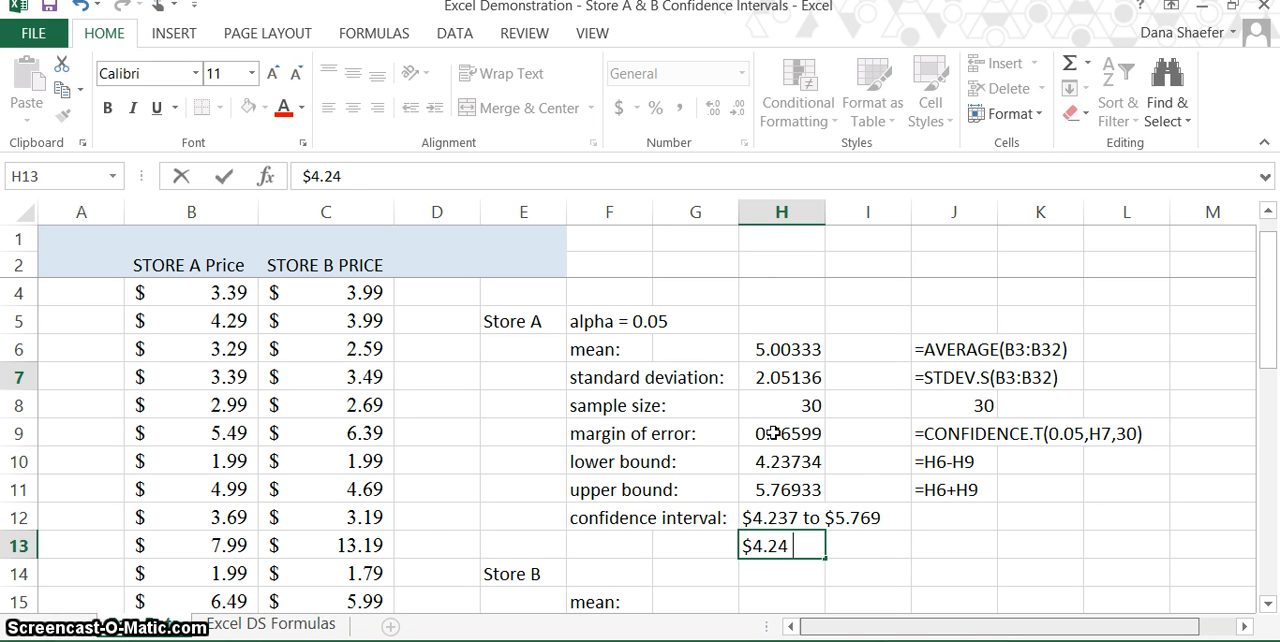
type(" to $")
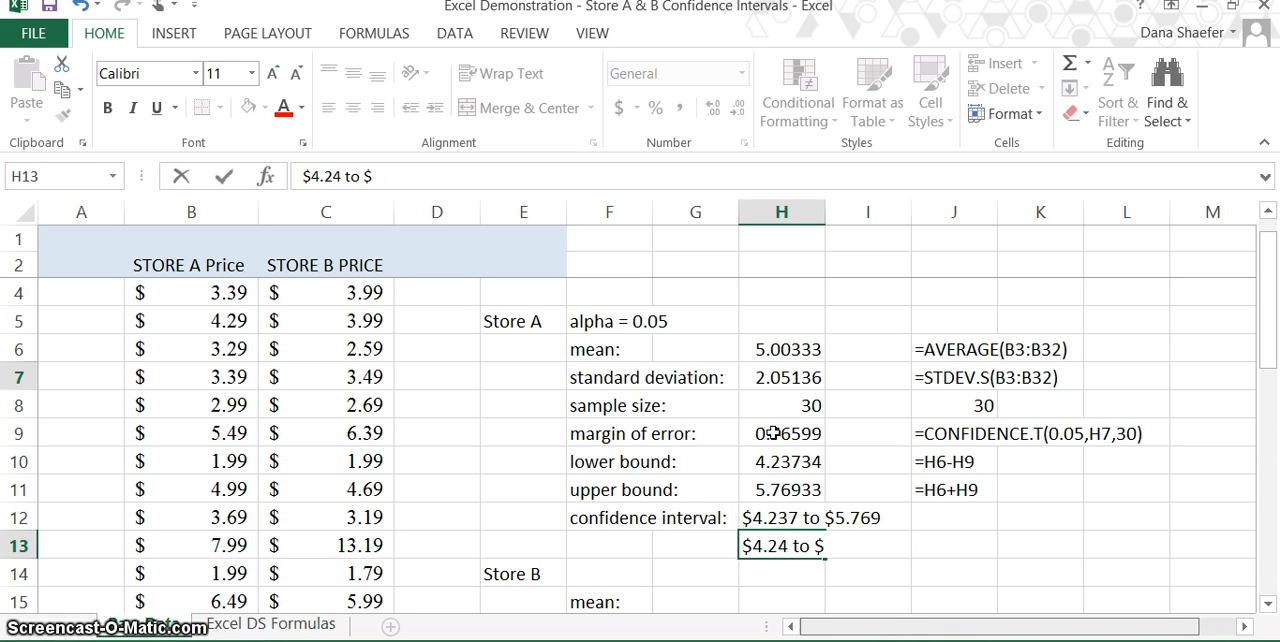
type("5.77")
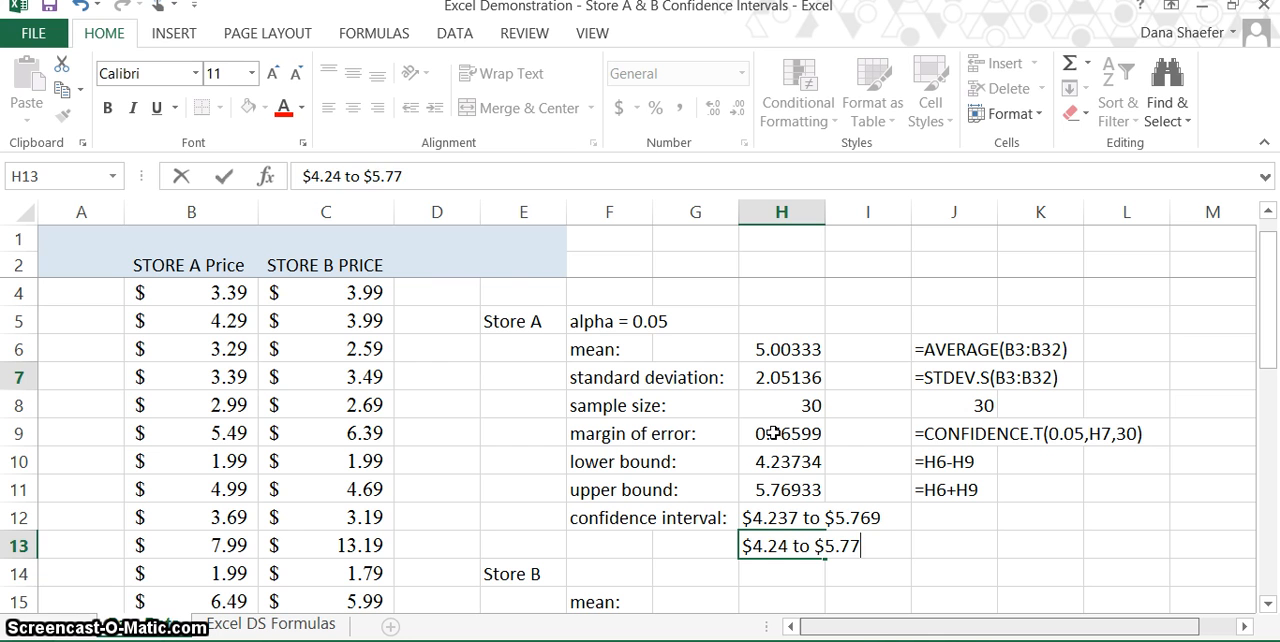
key("Return")
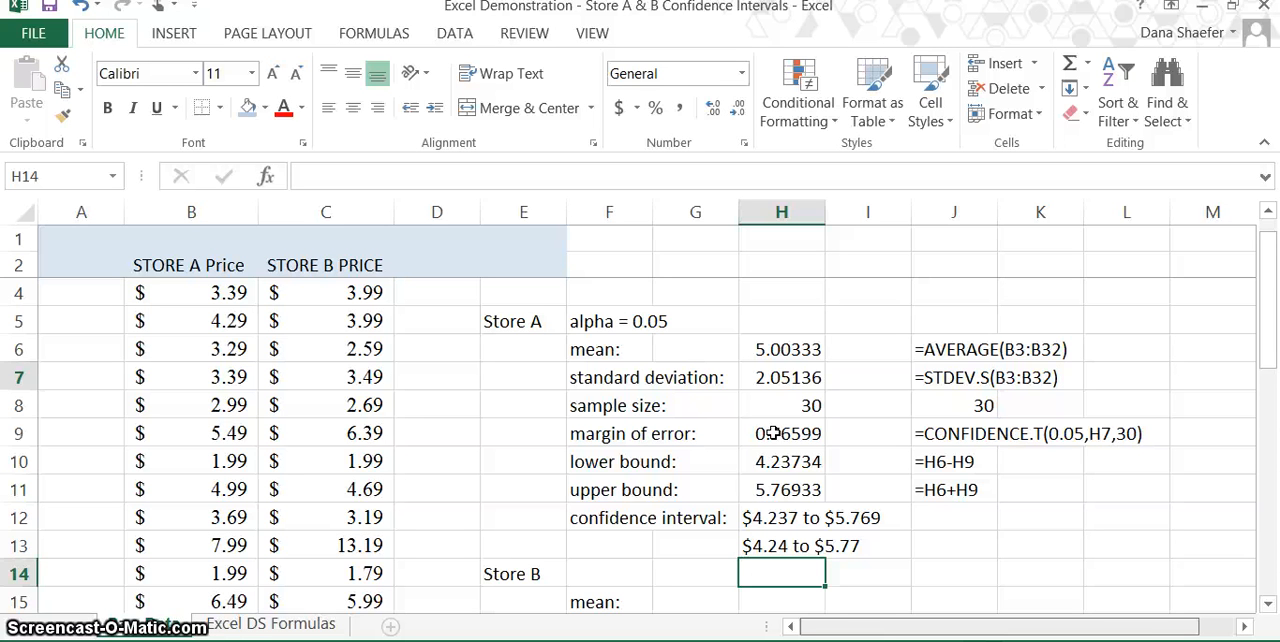
Step: Calculate the Store B mean in cell H15 with the AVERAGE function over C3:C32
scroll(773, 433, "down", 1)
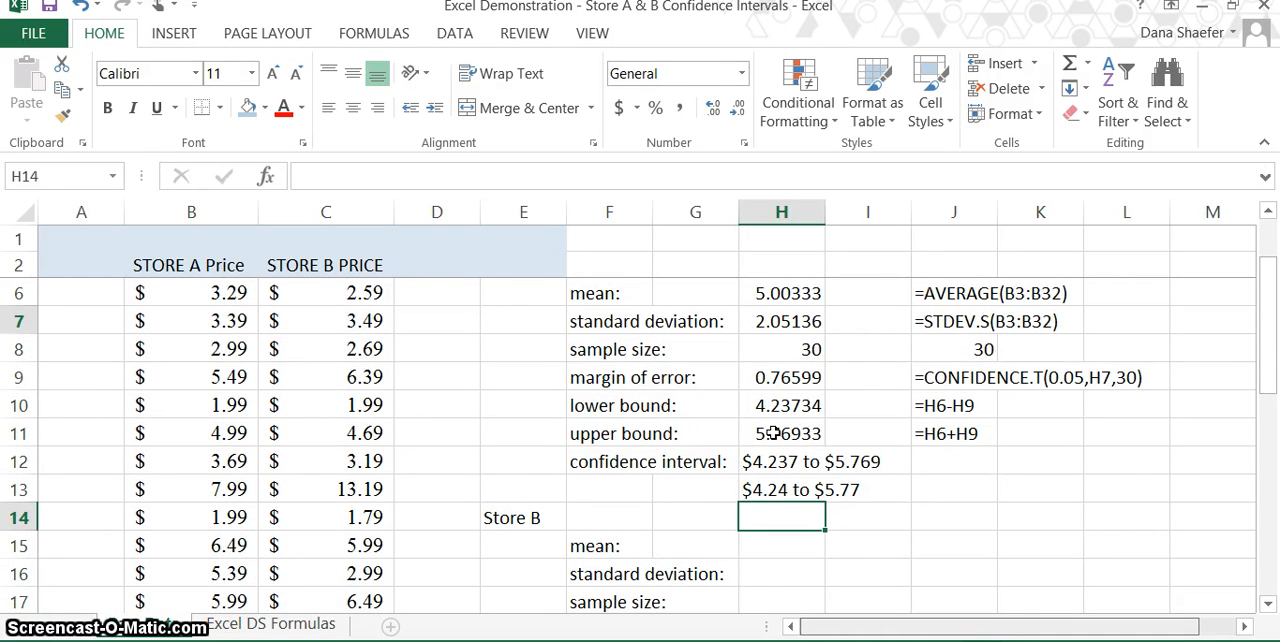
left_click(768, 544)
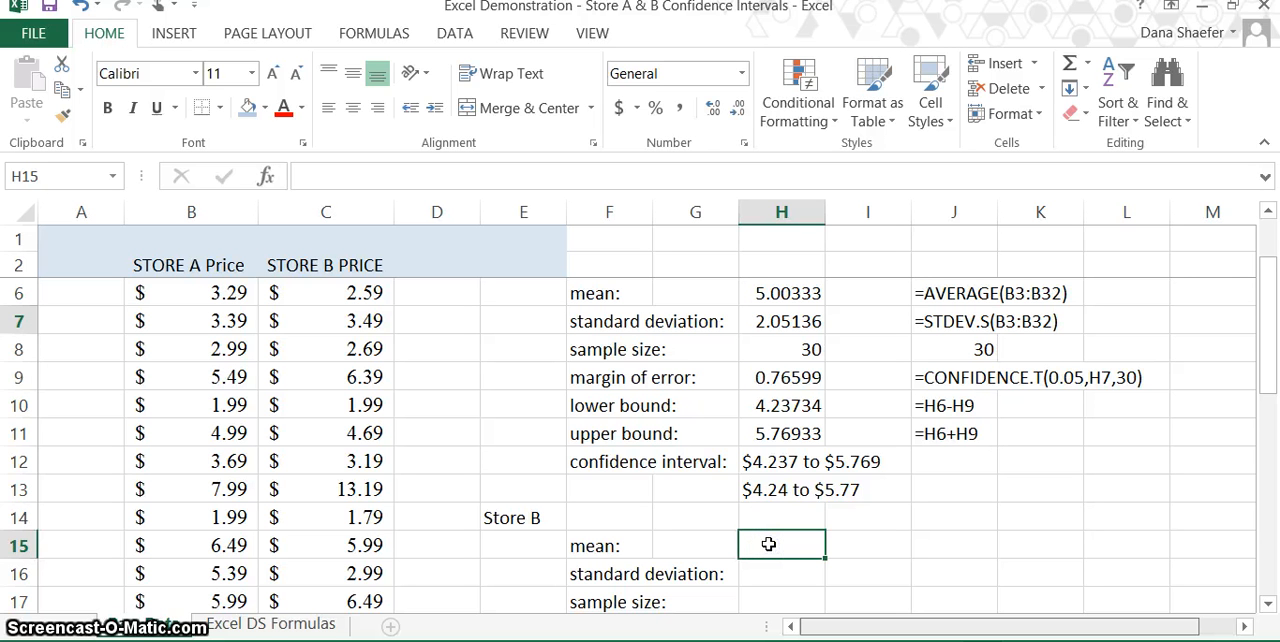
type("=")
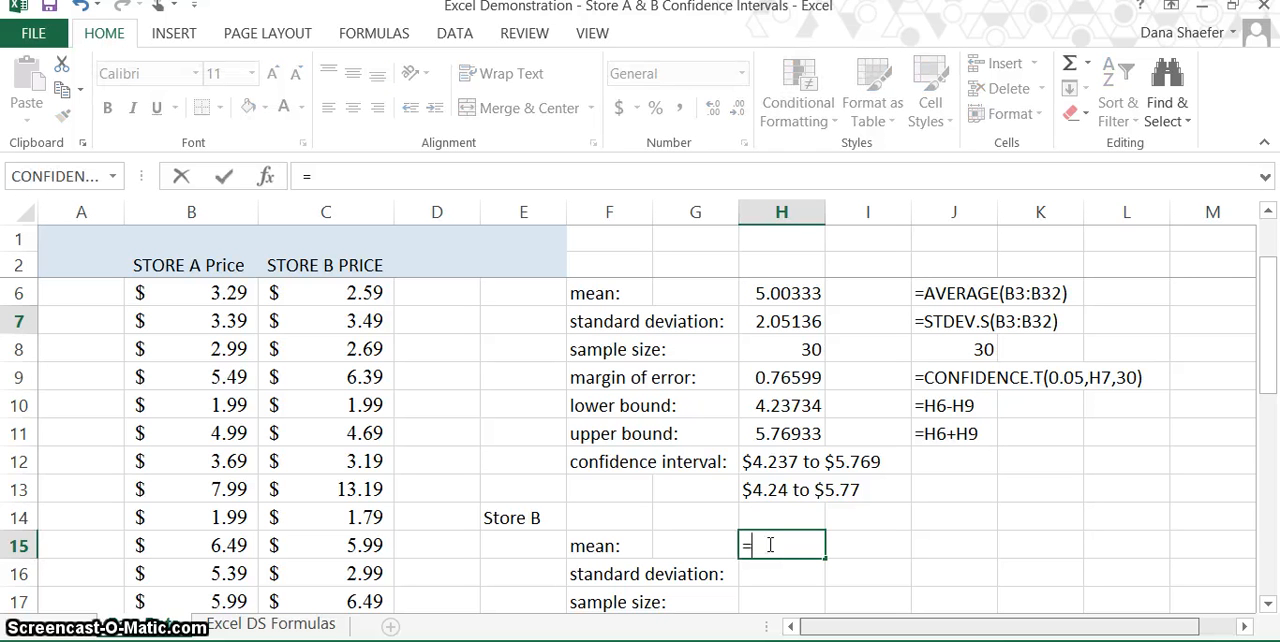
type("avera")
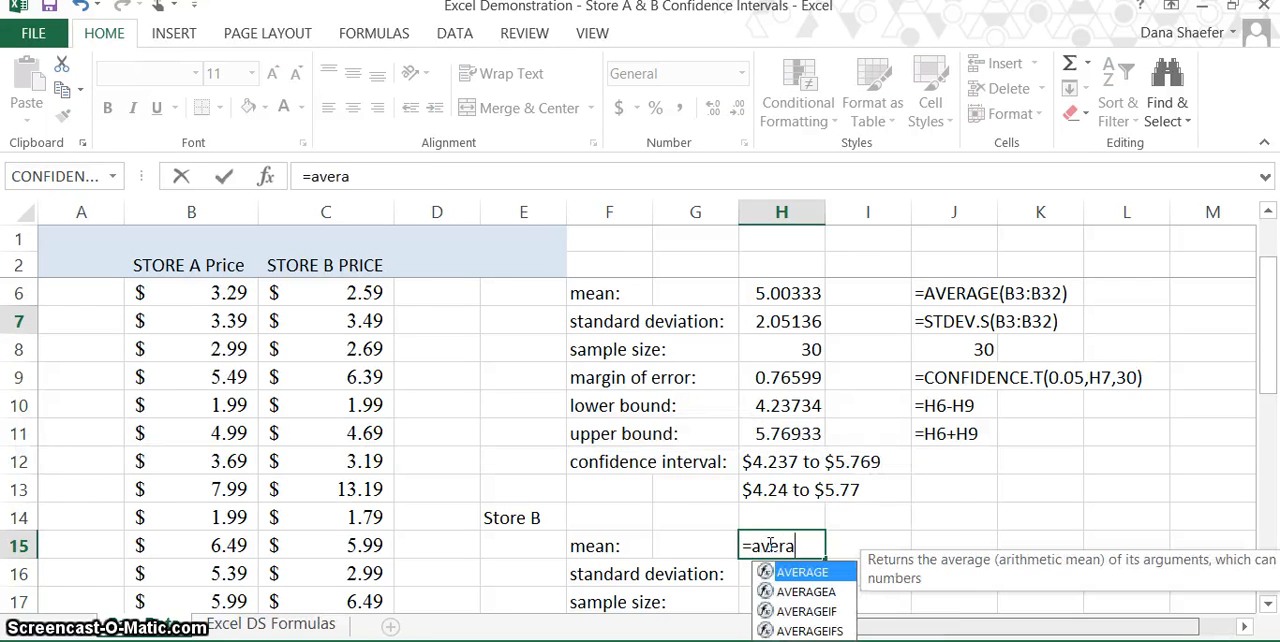
type("ge(")
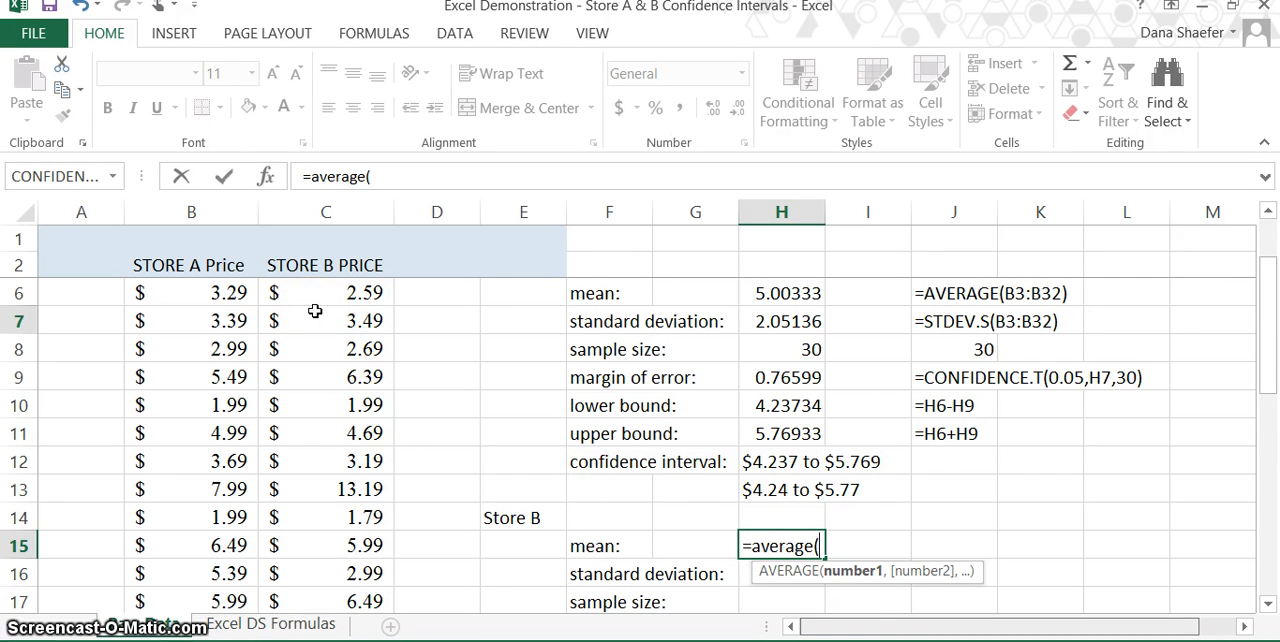
scroll(314, 311, "up", 1)
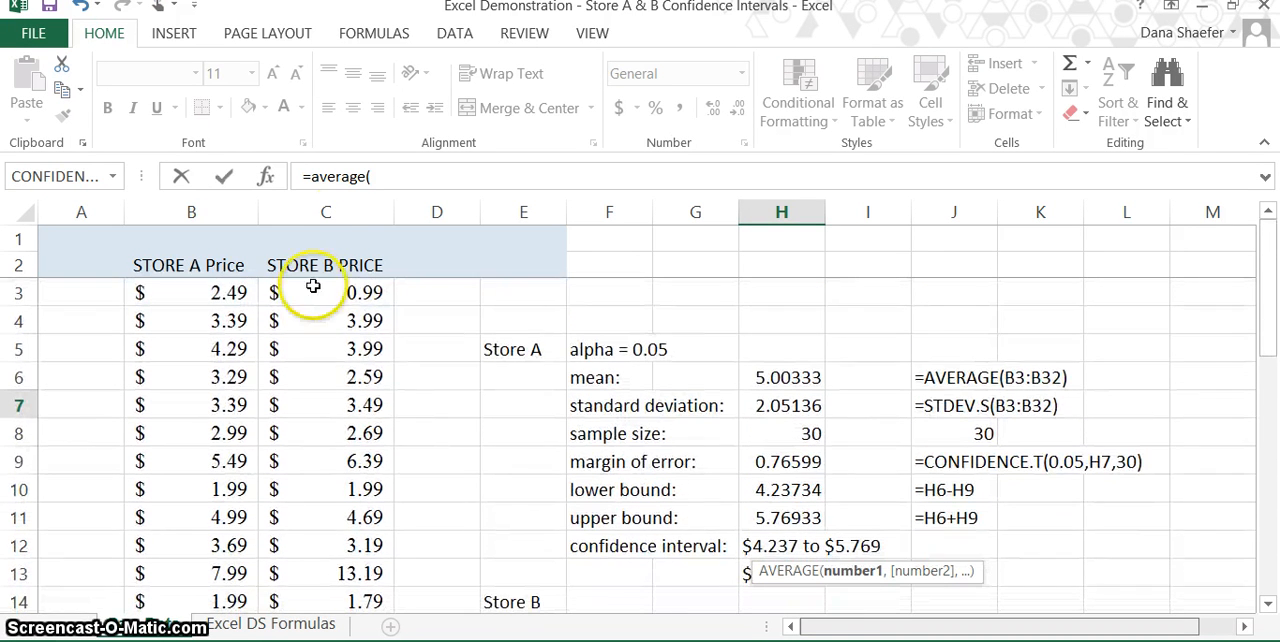
left_click(347, 303)
left_click_drag(347, 306, 349, 572)
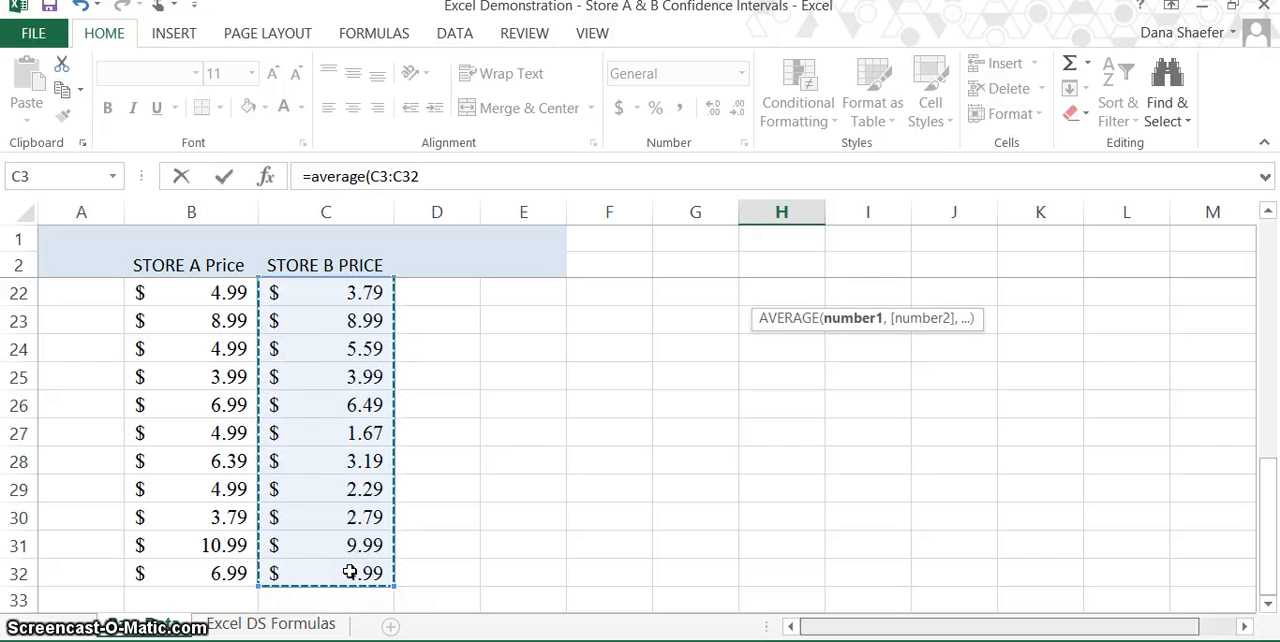
key("Return")
Step: Apply the General number format to the whole of column H
scroll(349, 572, "up", 2)
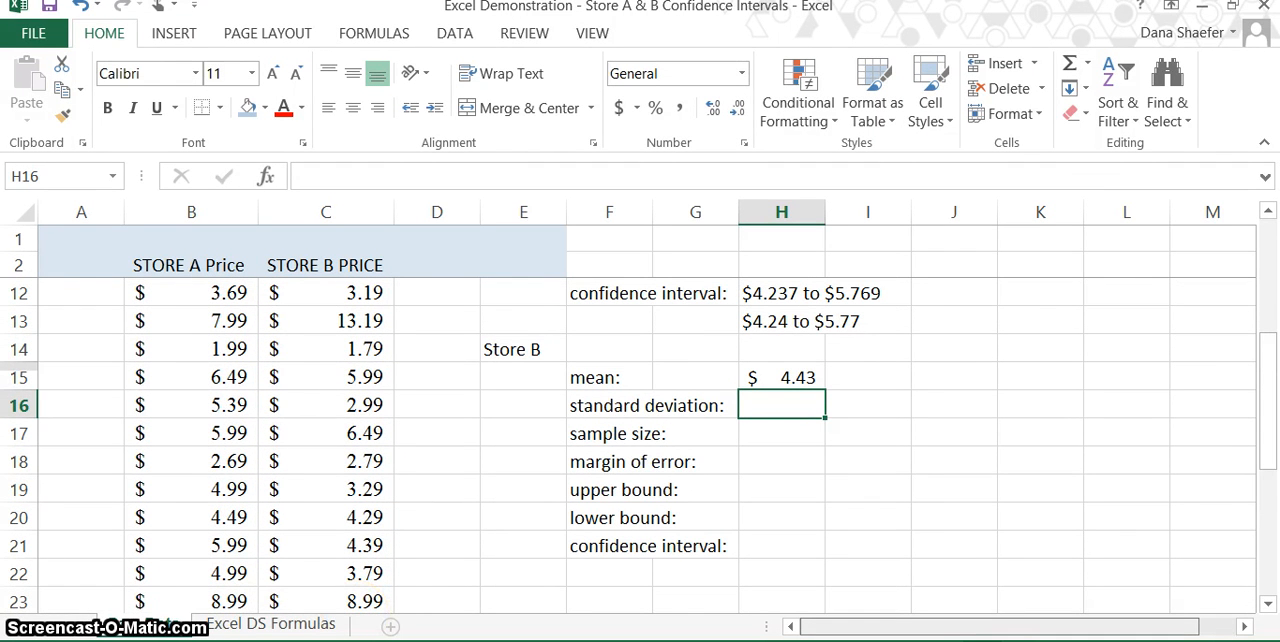
left_click(778, 213)
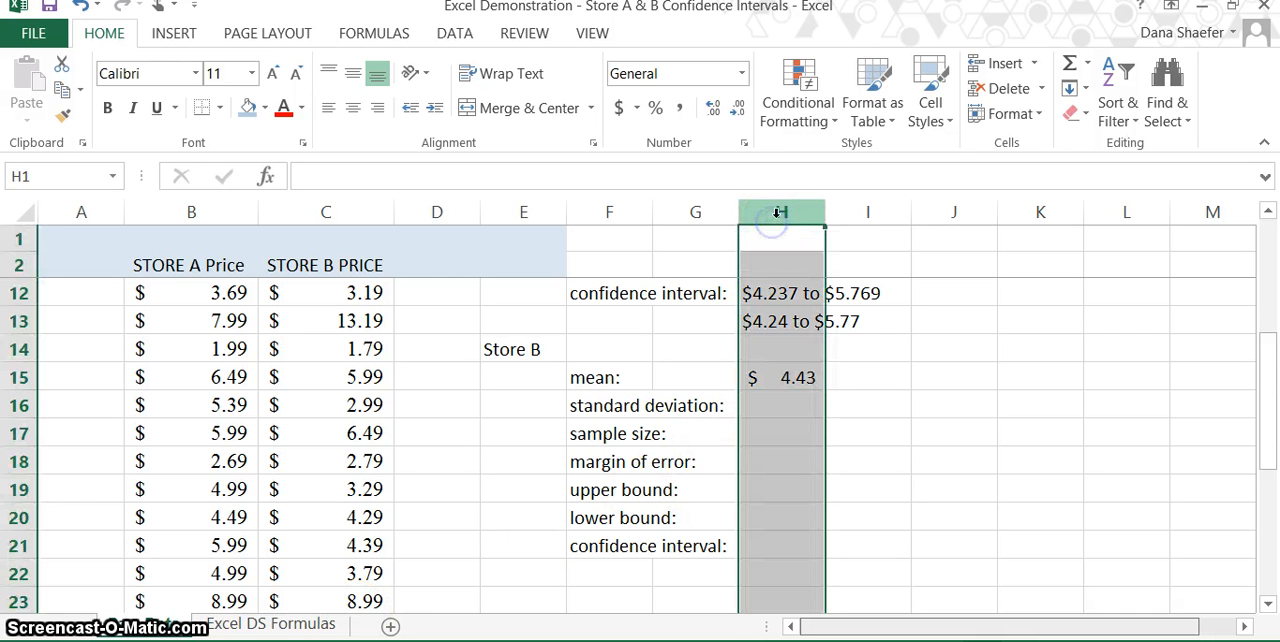
left_click(706, 78)
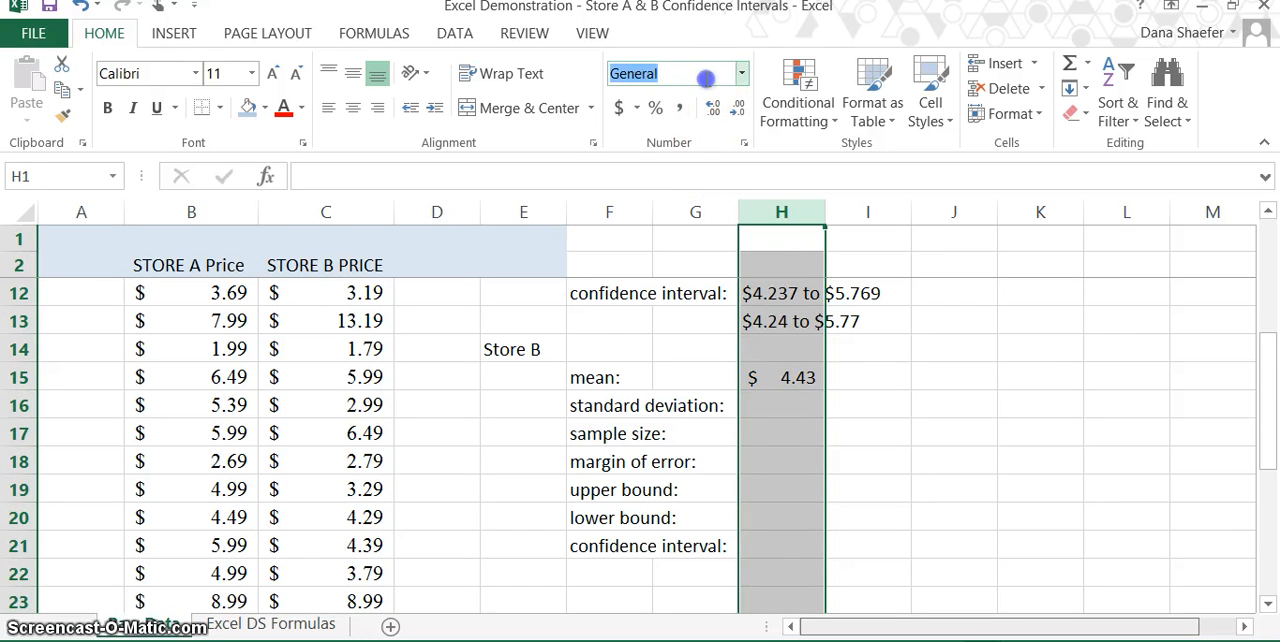
left_click(740, 75)
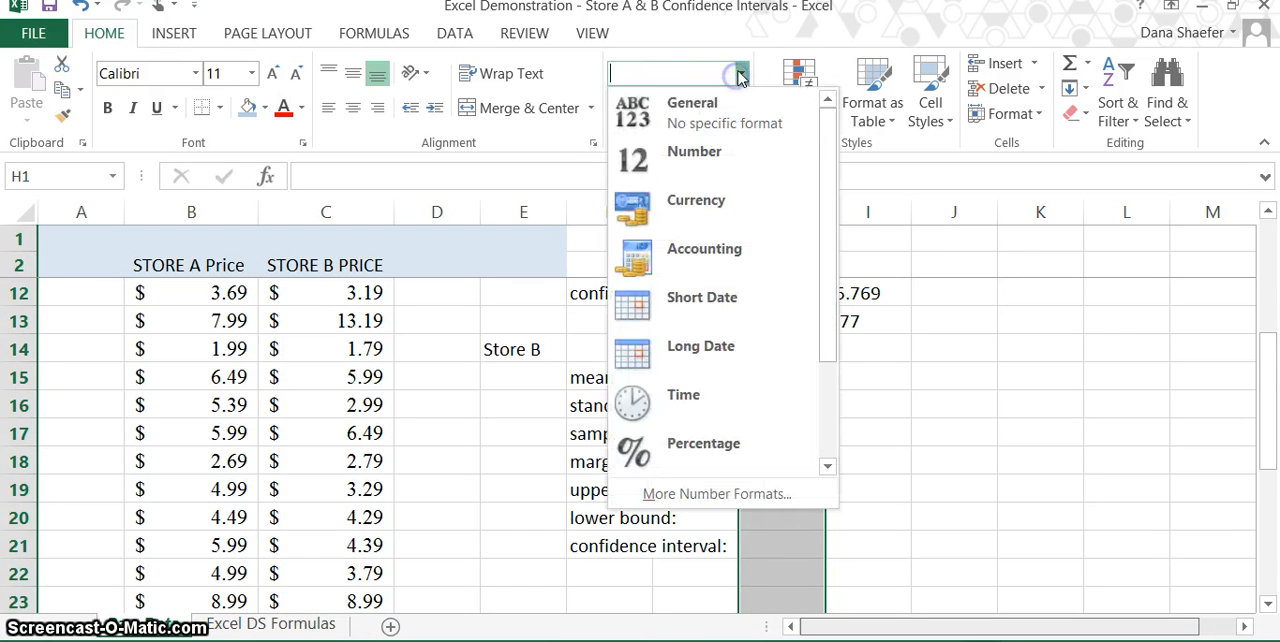
left_click(745, 102)
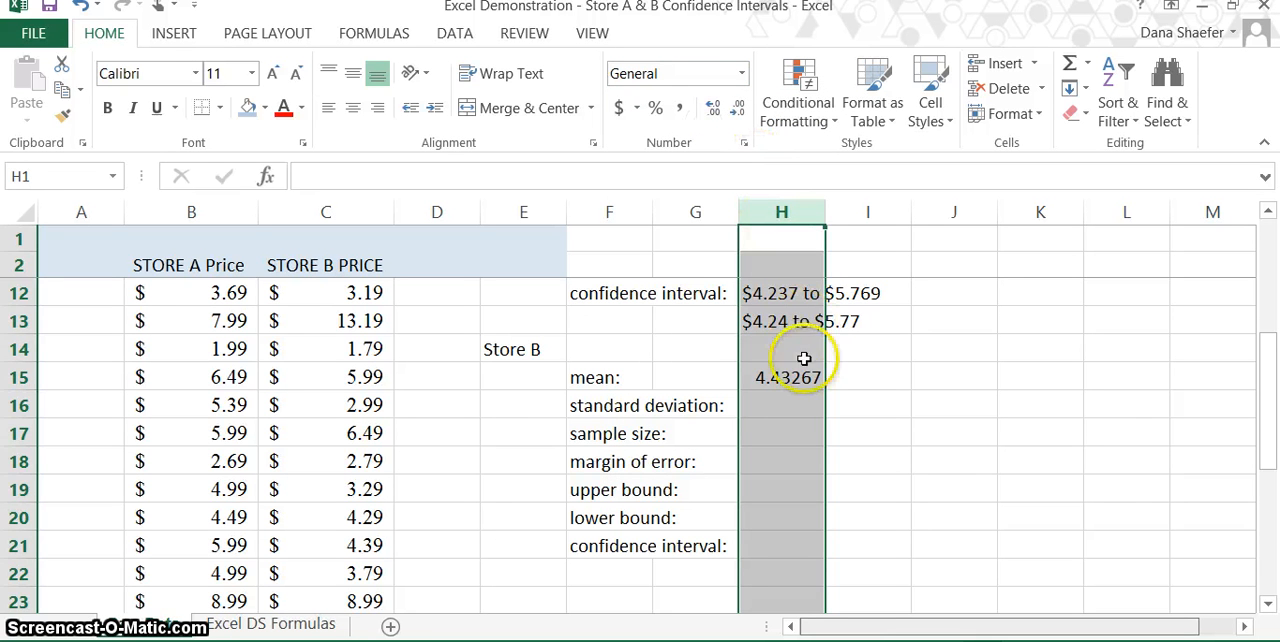
Step: Start the Store B standard deviation formula in cell H16 as =stdev.s and try to select the Store B prices from C3 down
left_click(786, 405)
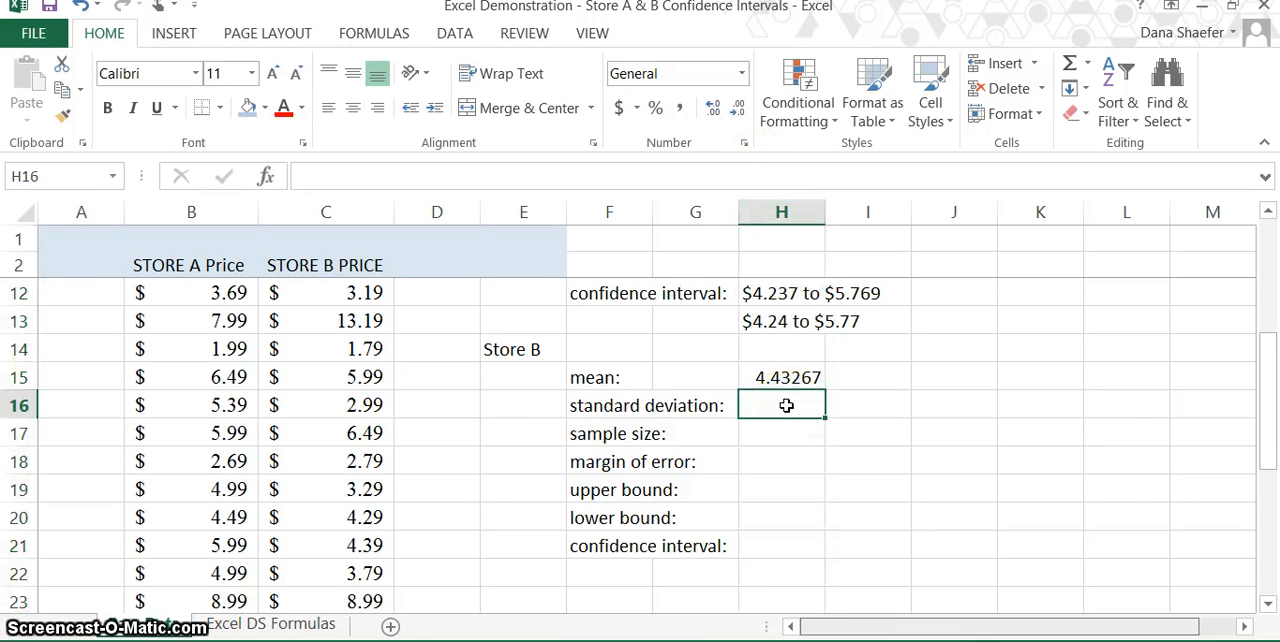
scroll(786, 405, "up", 2)
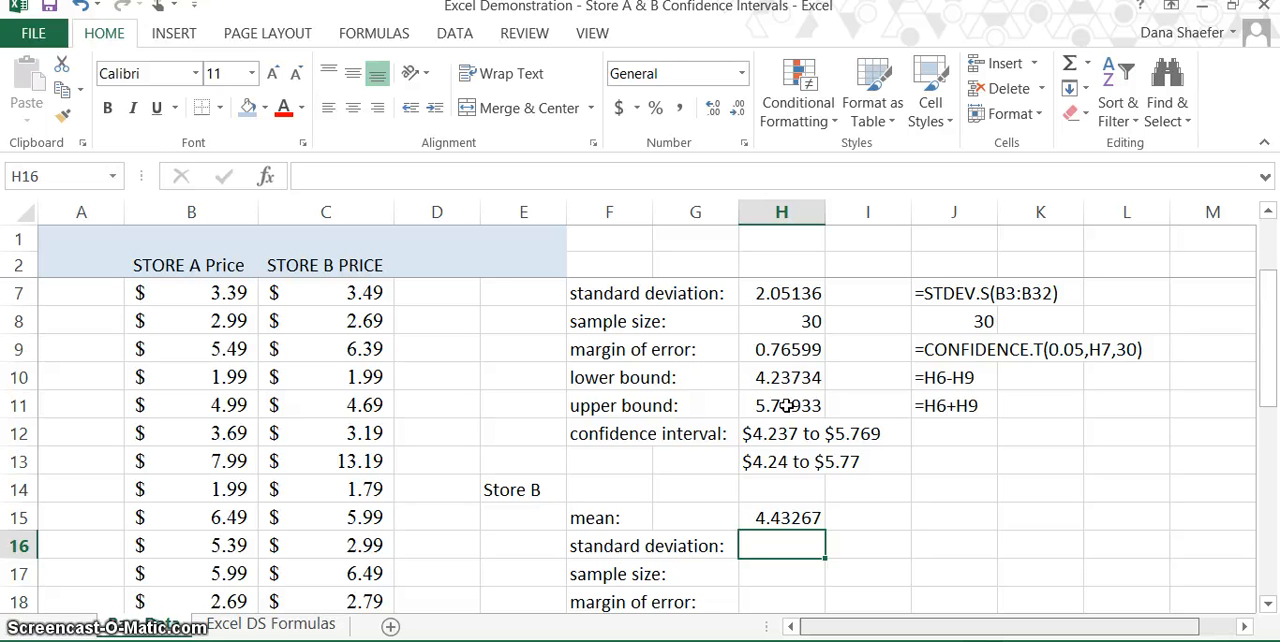
type("=")
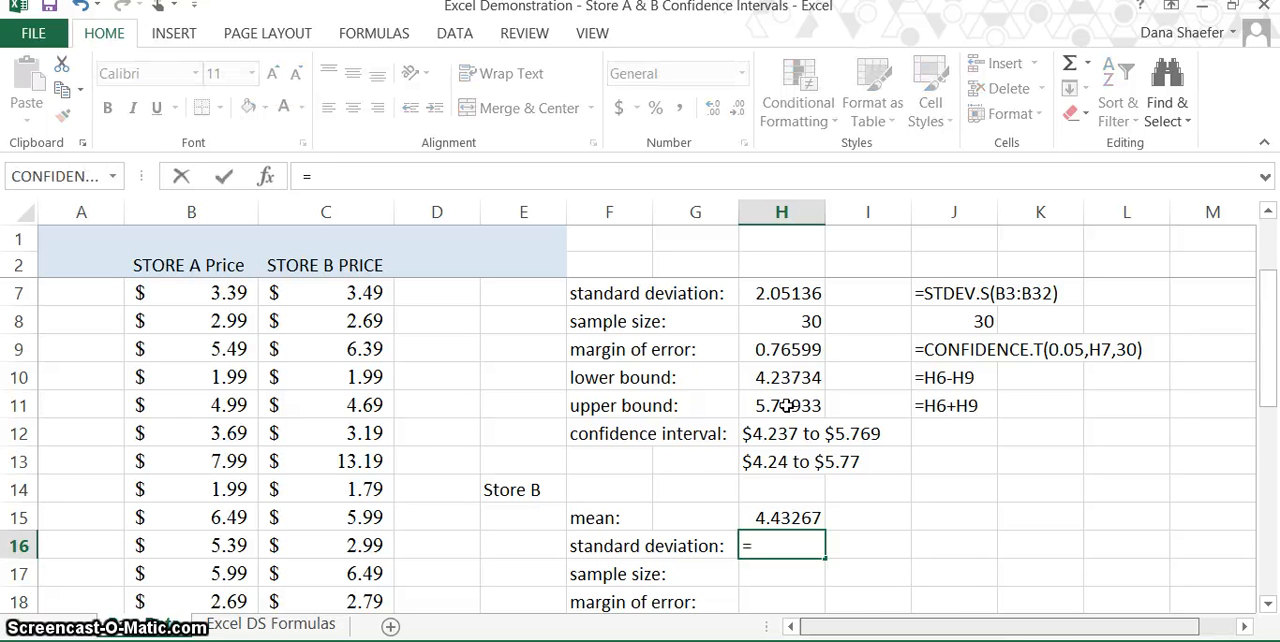
type("stde")
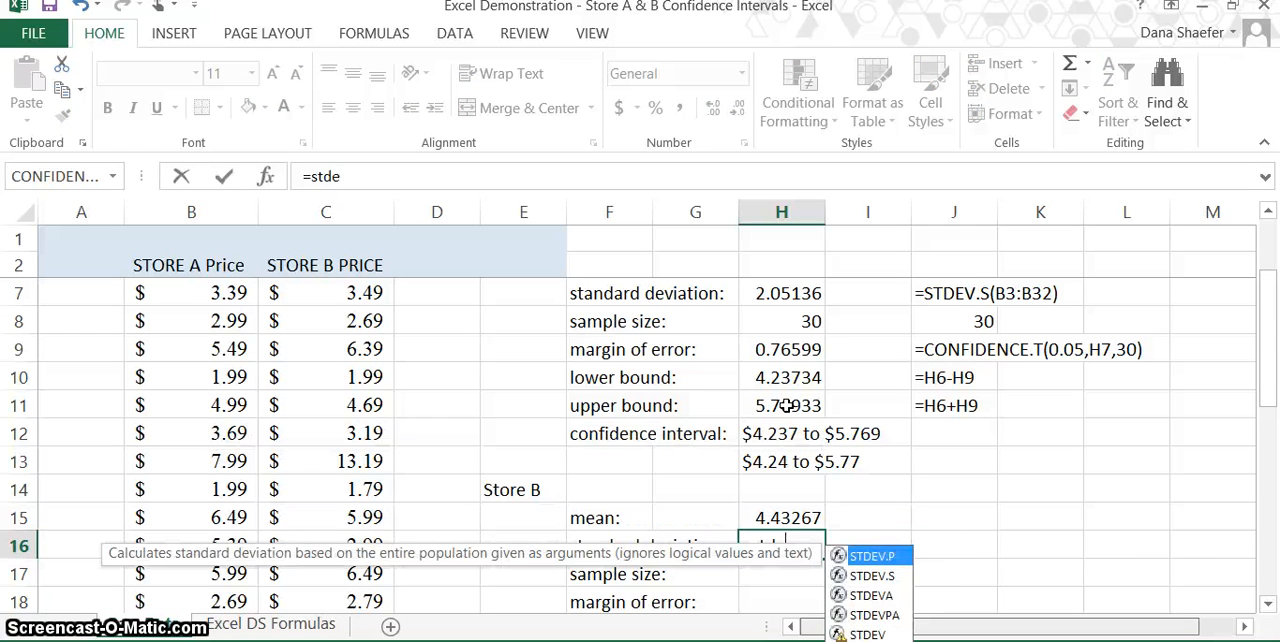
type("v,s")
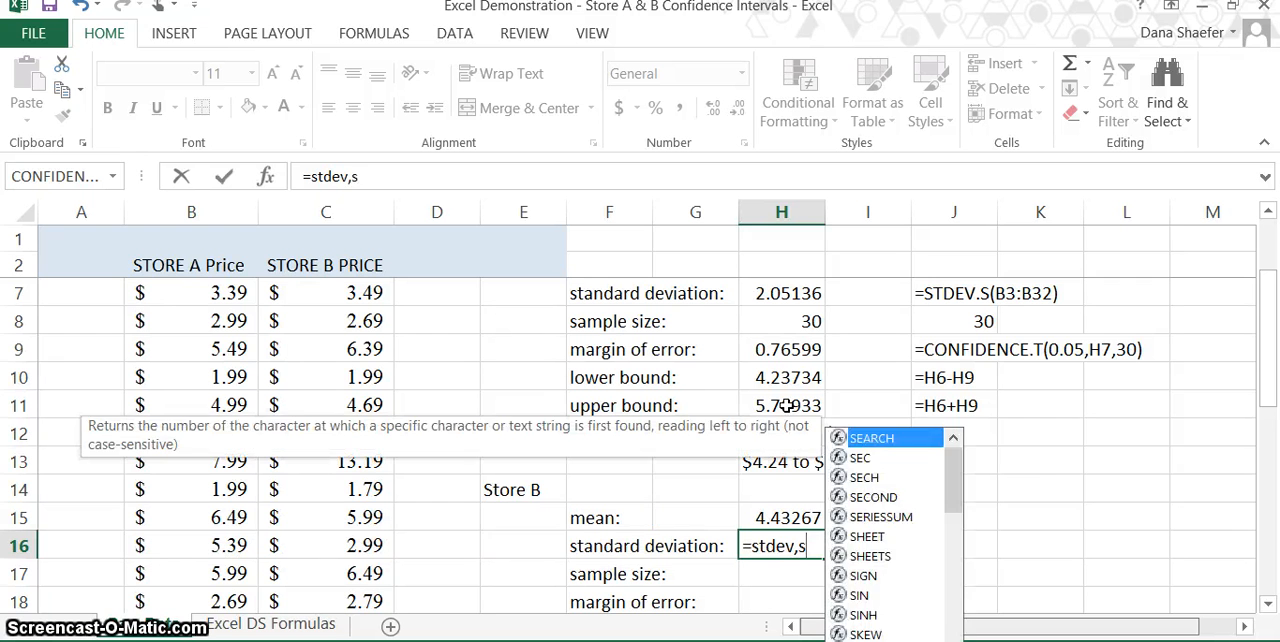
key("BackSpace")
key("BackSpace")
type(".s")
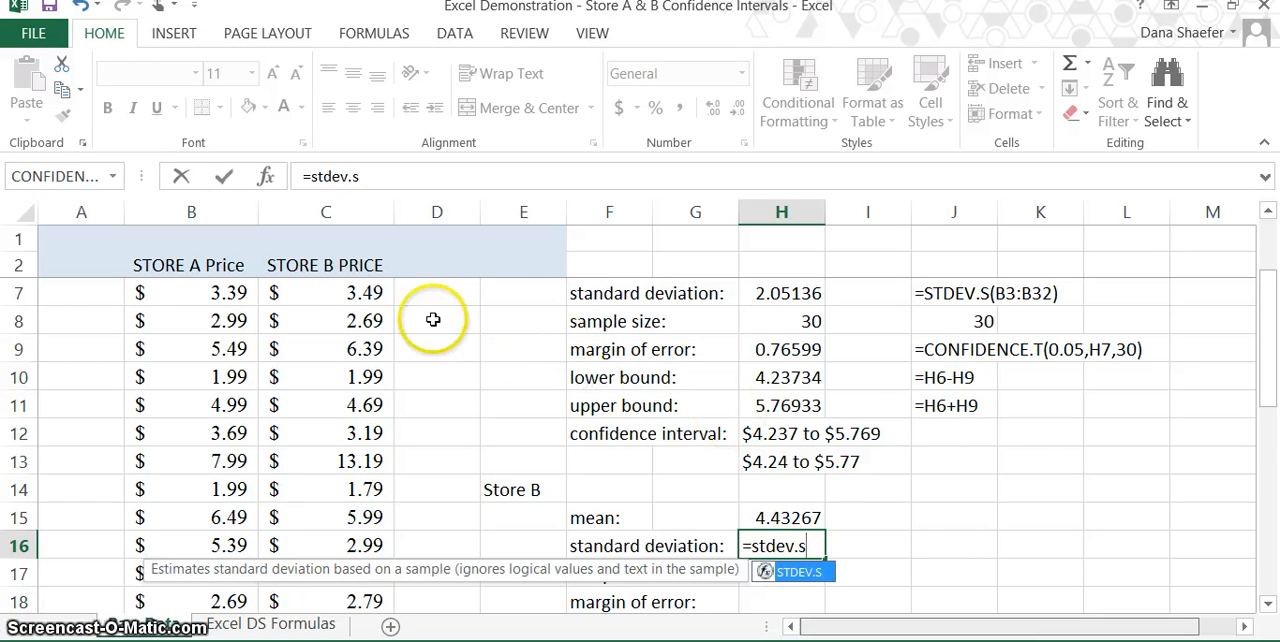
scroll(323, 295, "up", 2)
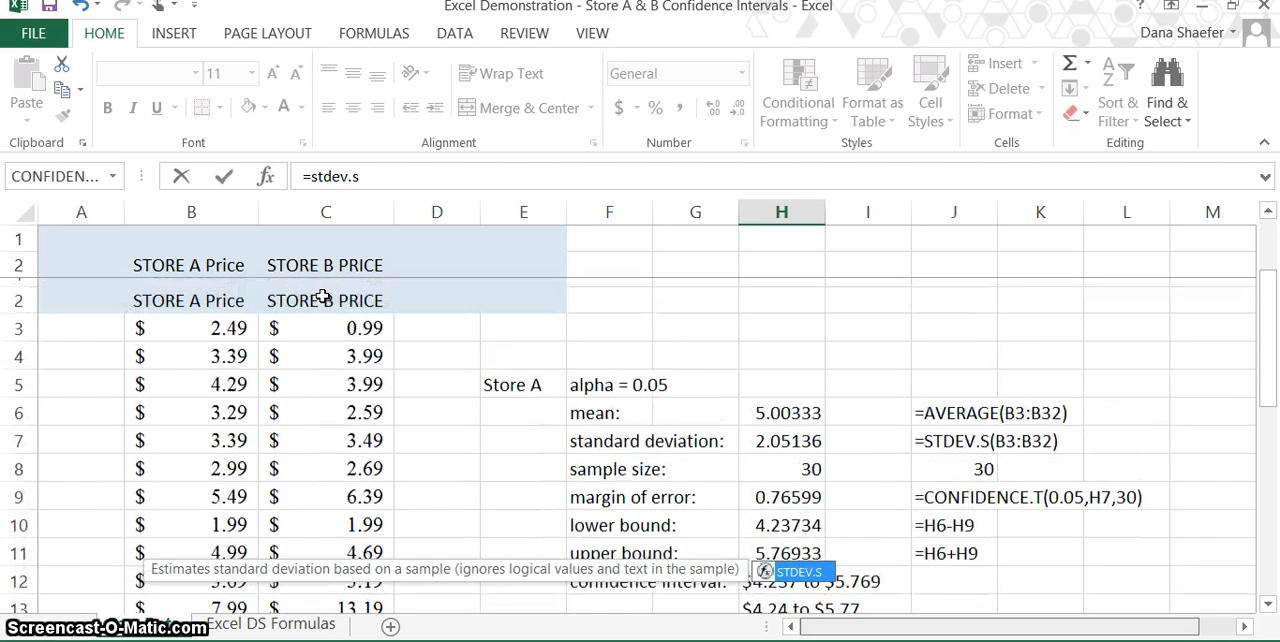
left_click(330, 292)
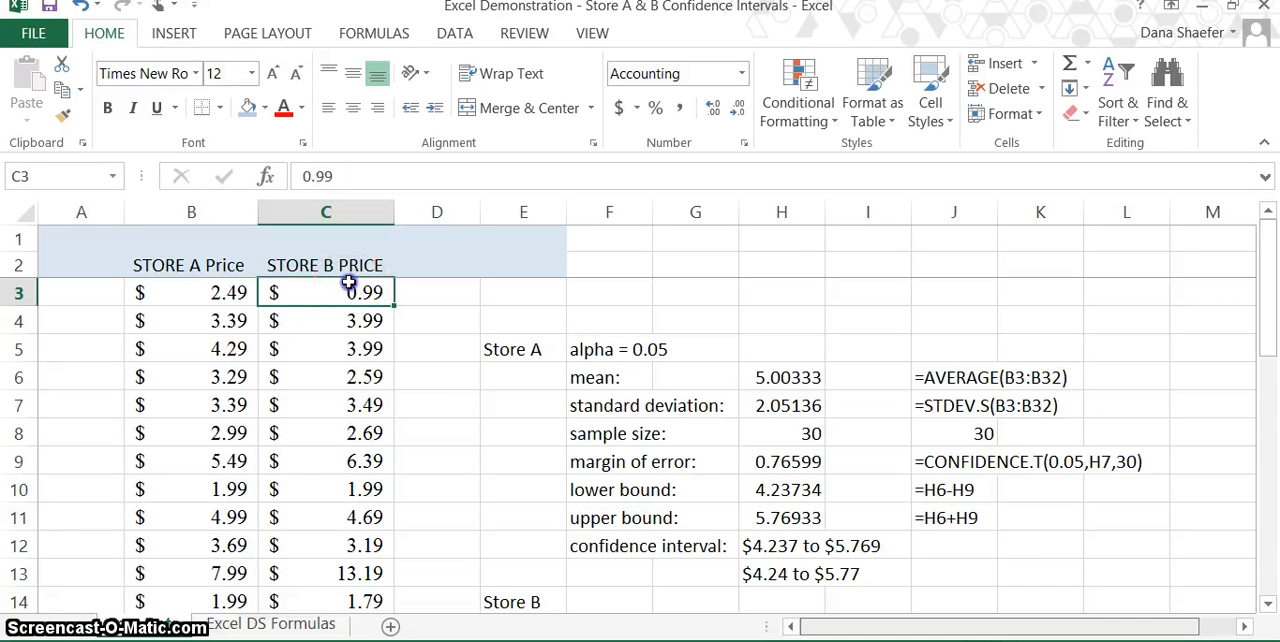
left_click_drag(352, 353, 357, 543)
key("Return")
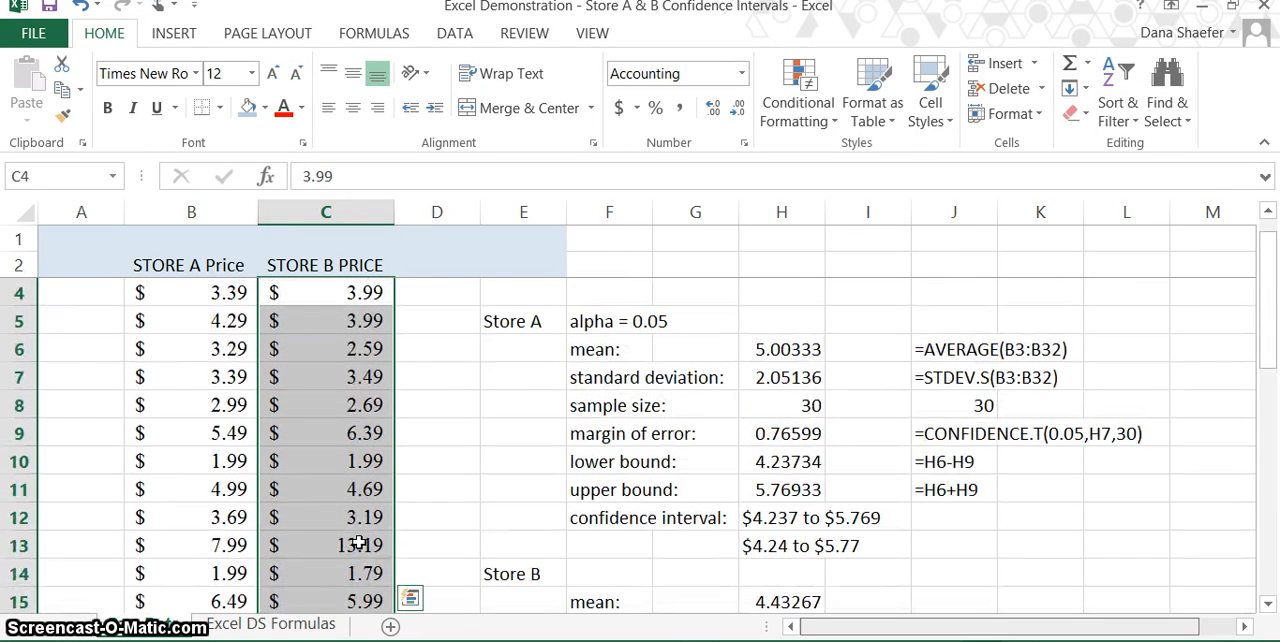
Step: Extend the Store B standard deviation formula in H16 to =stdev.s( and try to select the Store B prices from C3 down as its argument
scroll(358, 543, "down", 2)
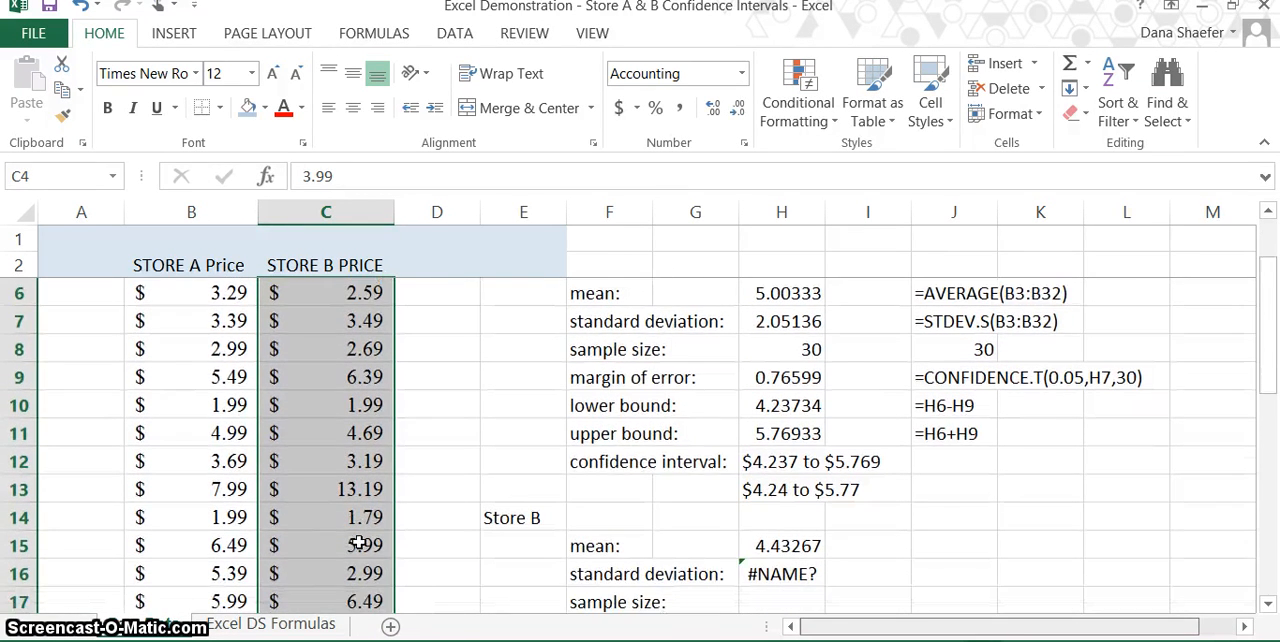
left_click(763, 572)
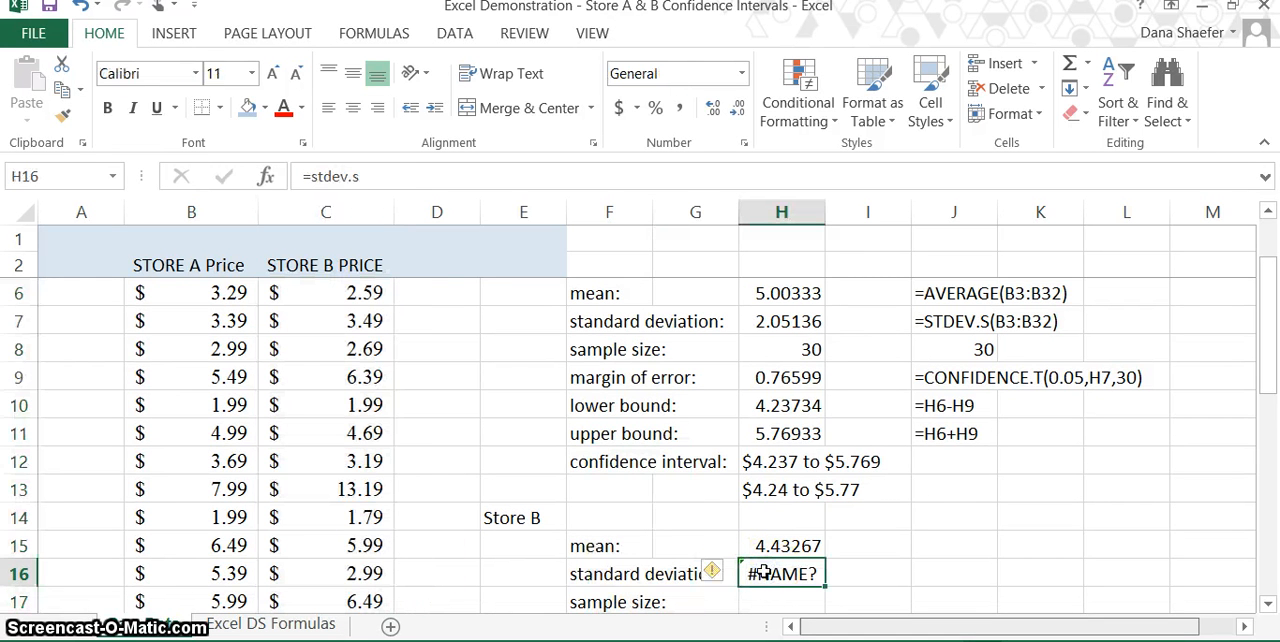
left_click(366, 178)
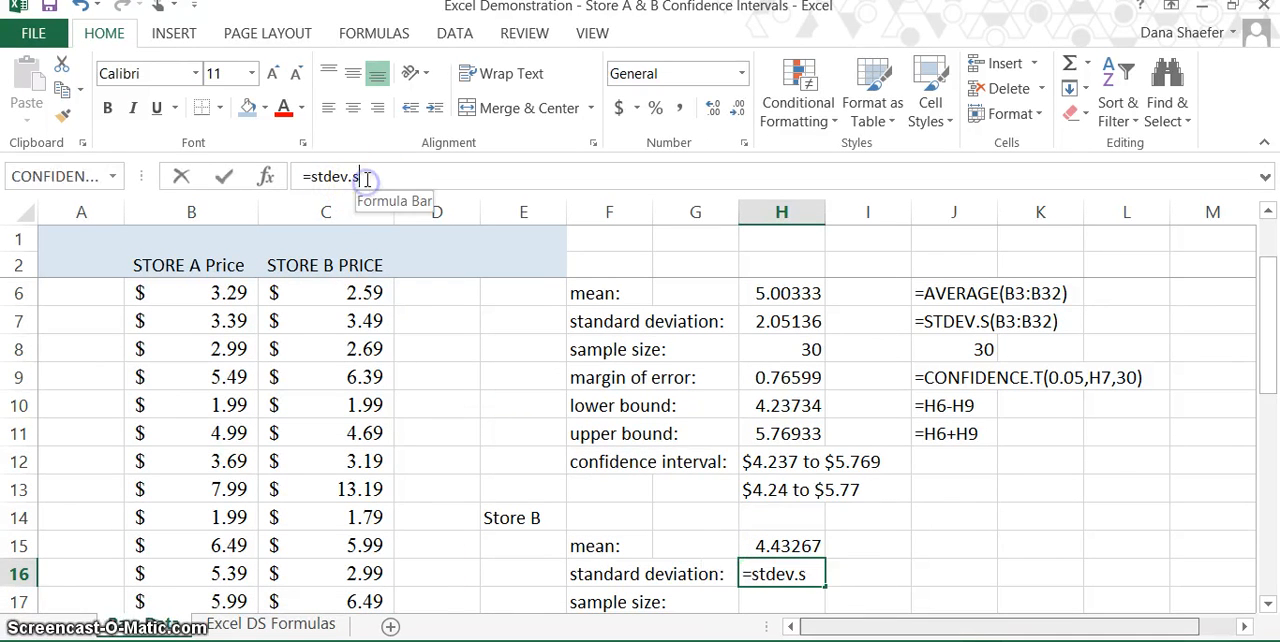
type("(")
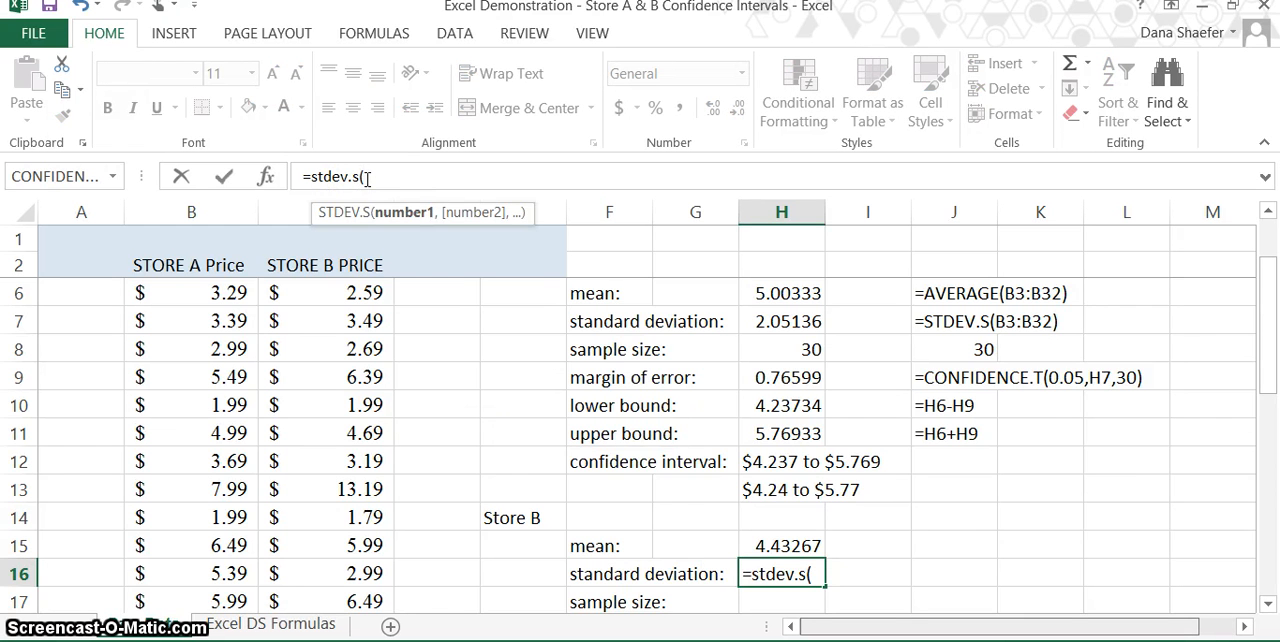
scroll(366, 180, "up", 1)
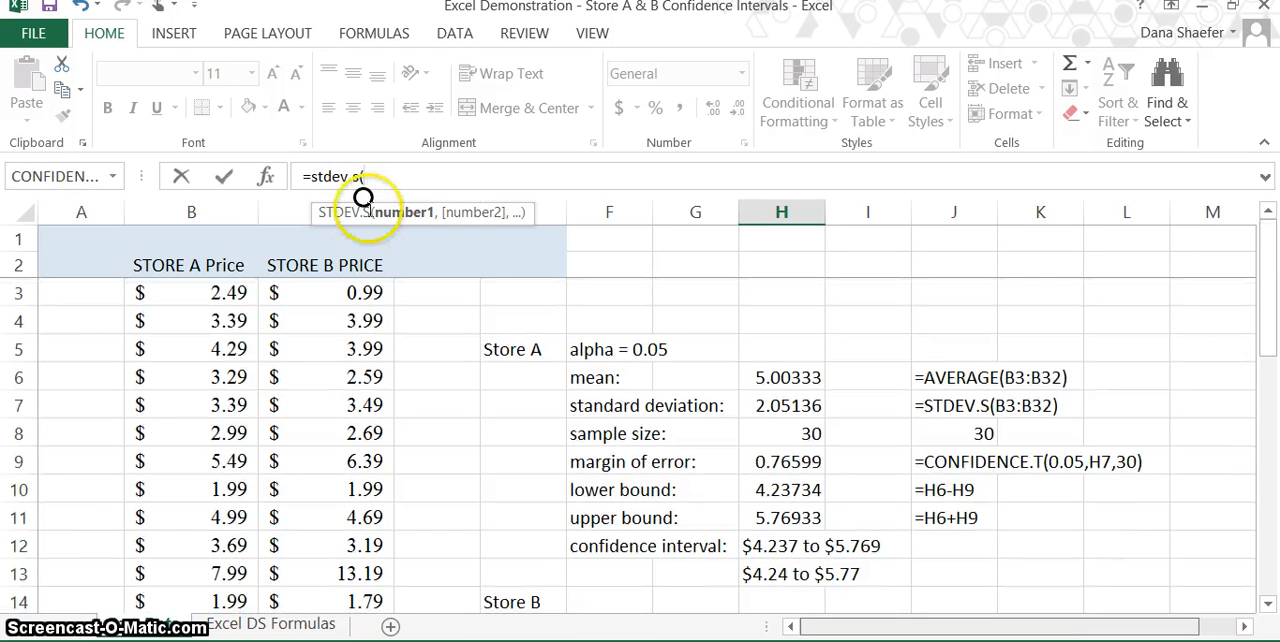
left_click(363, 290)
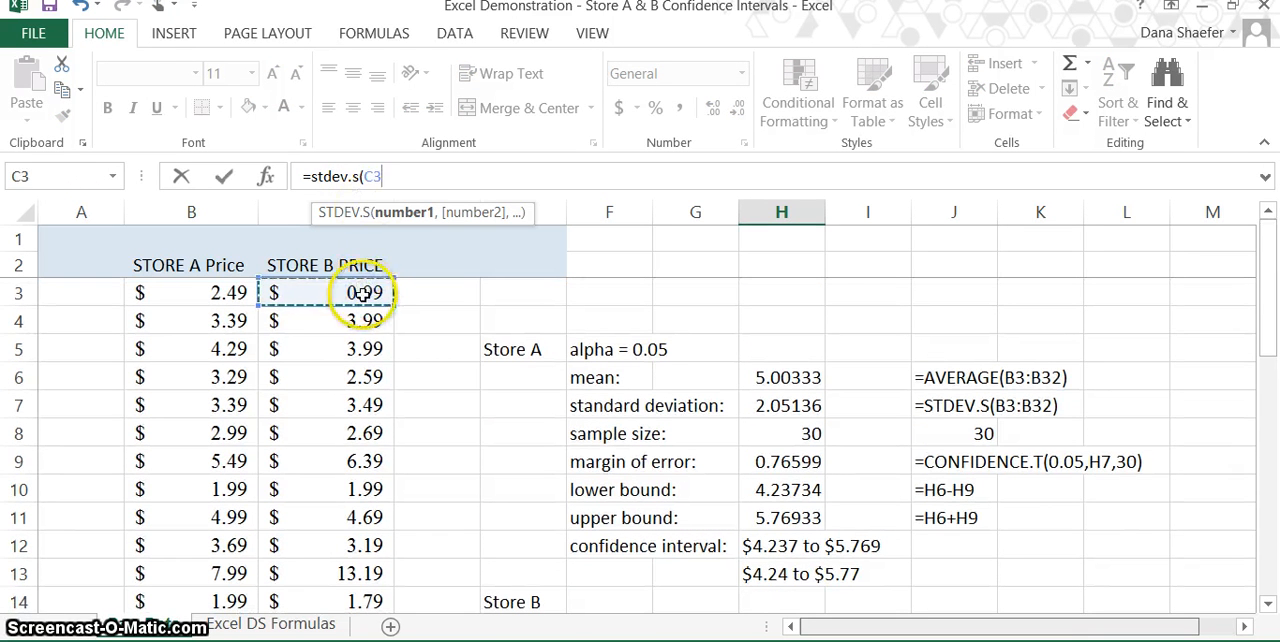
left_click_drag(358, 303, 362, 339)
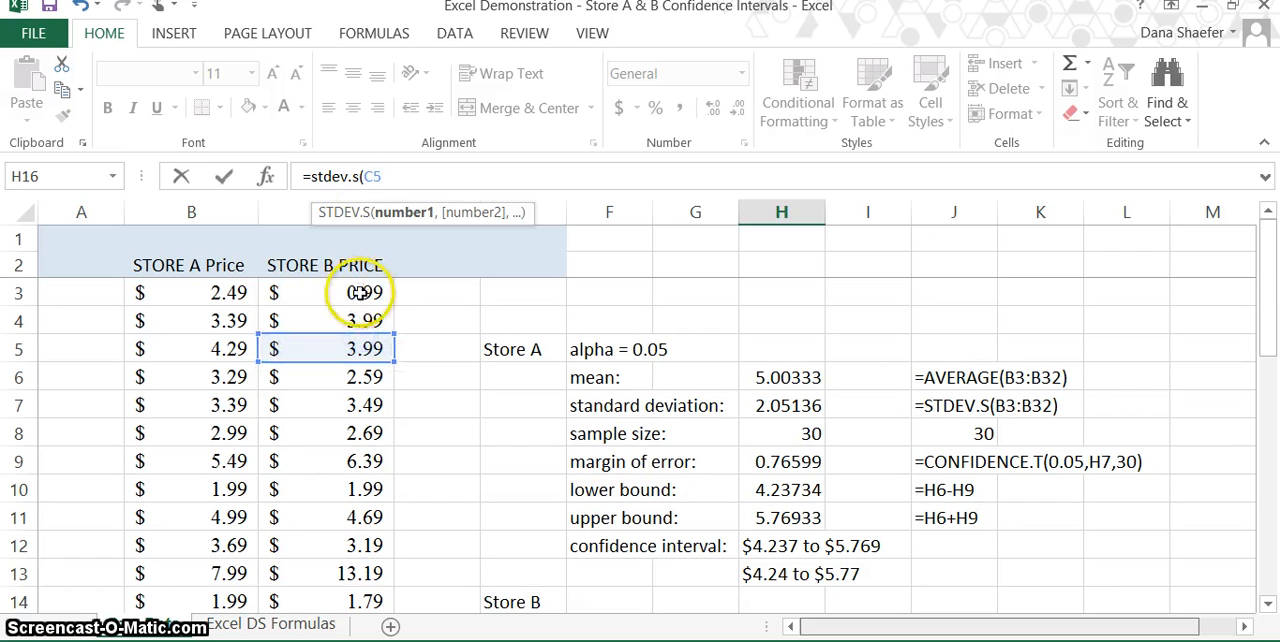
left_click(356, 296)
left_click(365, 292)
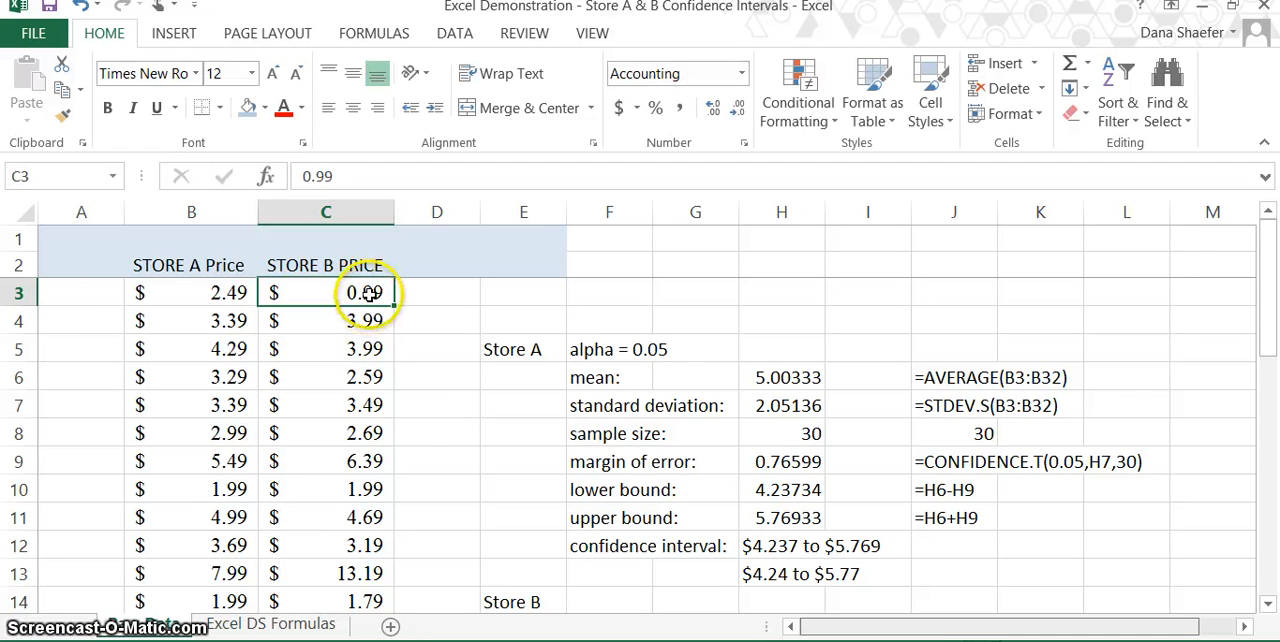
Step: Replace the argument of the STDEV.S formula in cell H16 with the Store B price range C3:C32
left_click(815, 437)
left_click(793, 490)
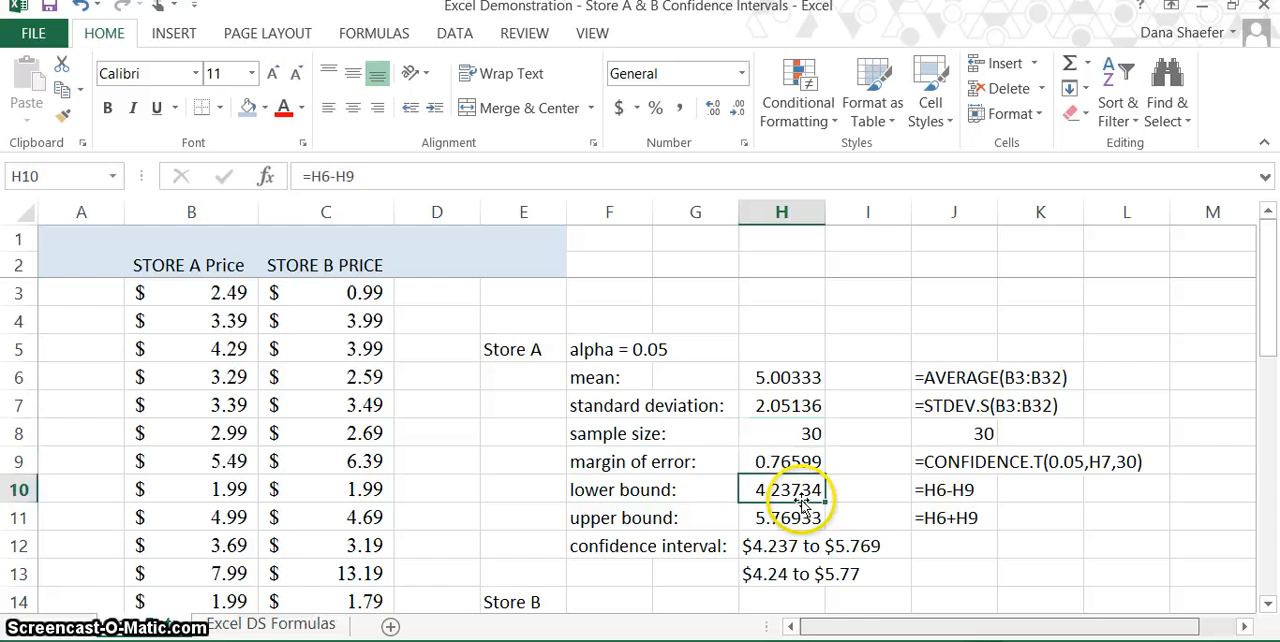
scroll(800, 495, "down", 1)
left_click(801, 495)
scroll(800, 505, "down", 1)
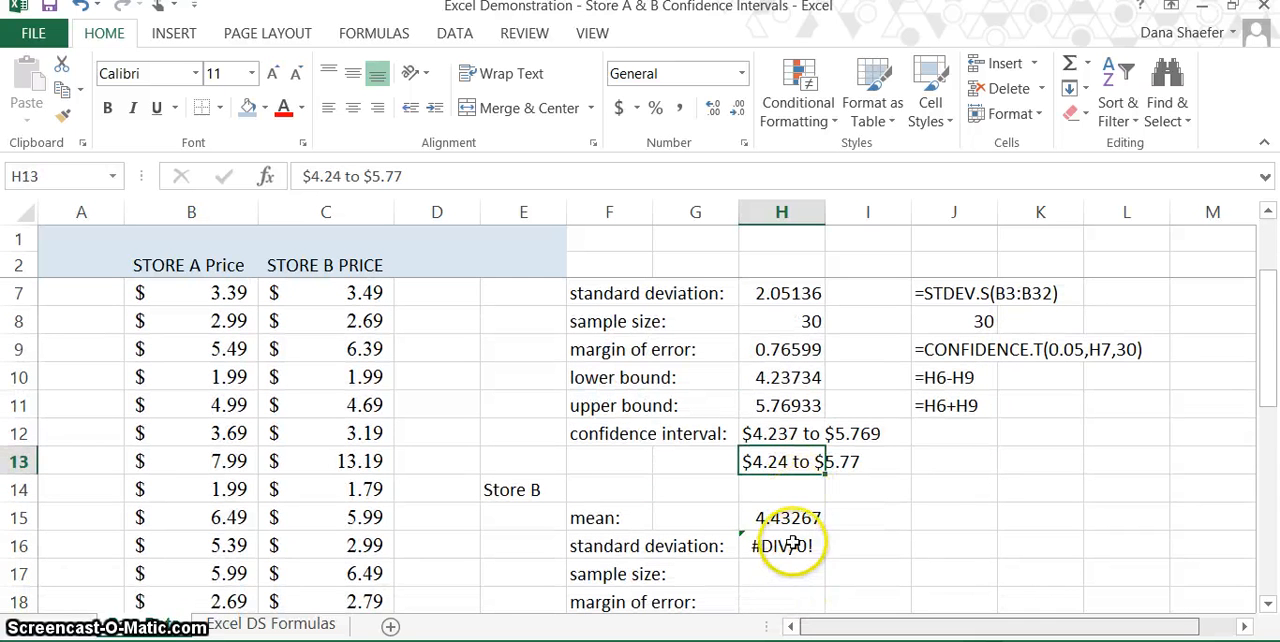
left_click(790, 544)
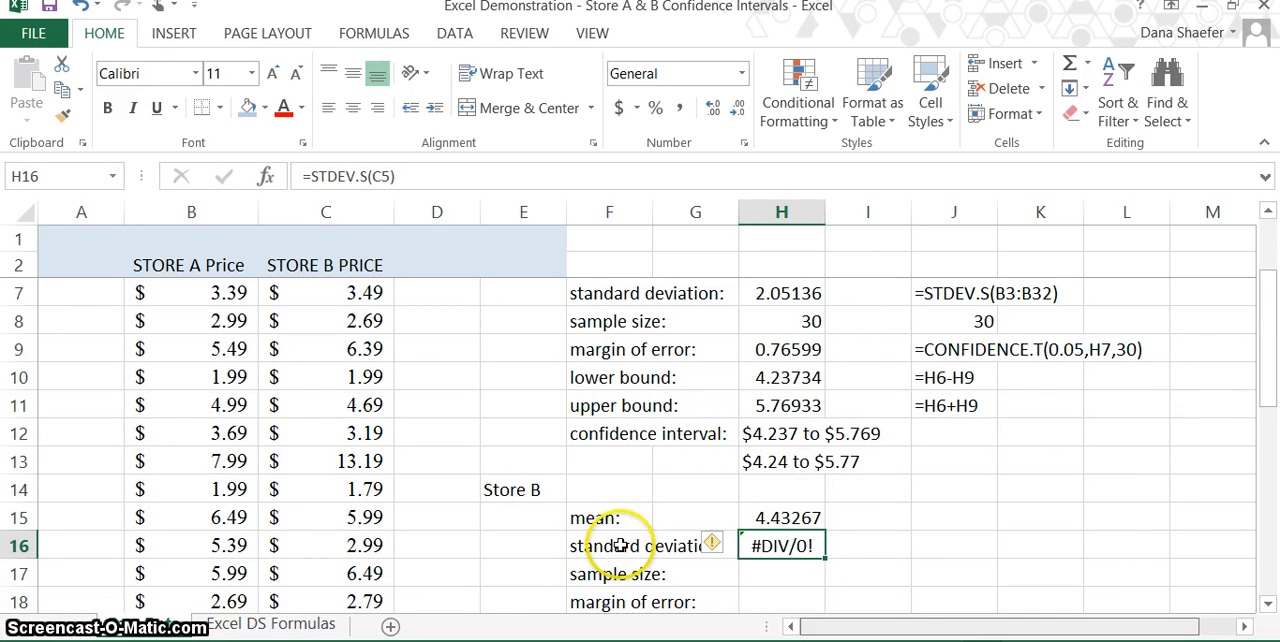
left_click(390, 175)
left_click(385, 214)
type("C")
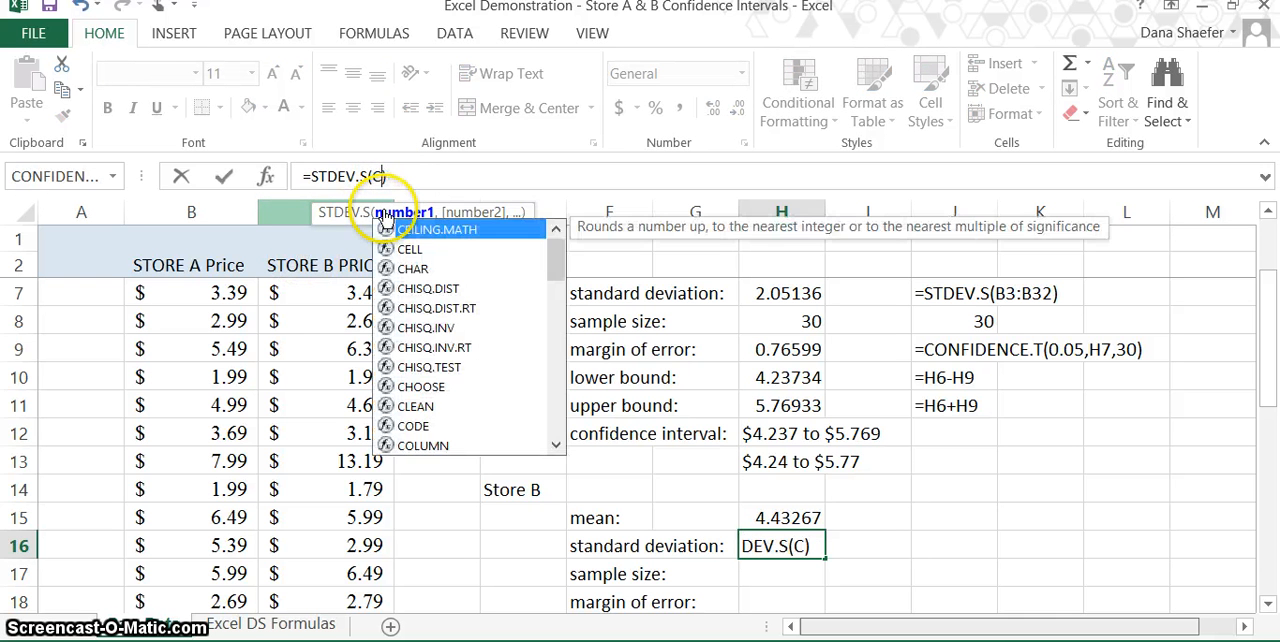
key("BackSpace")
scroll(385, 214, "up", 2)
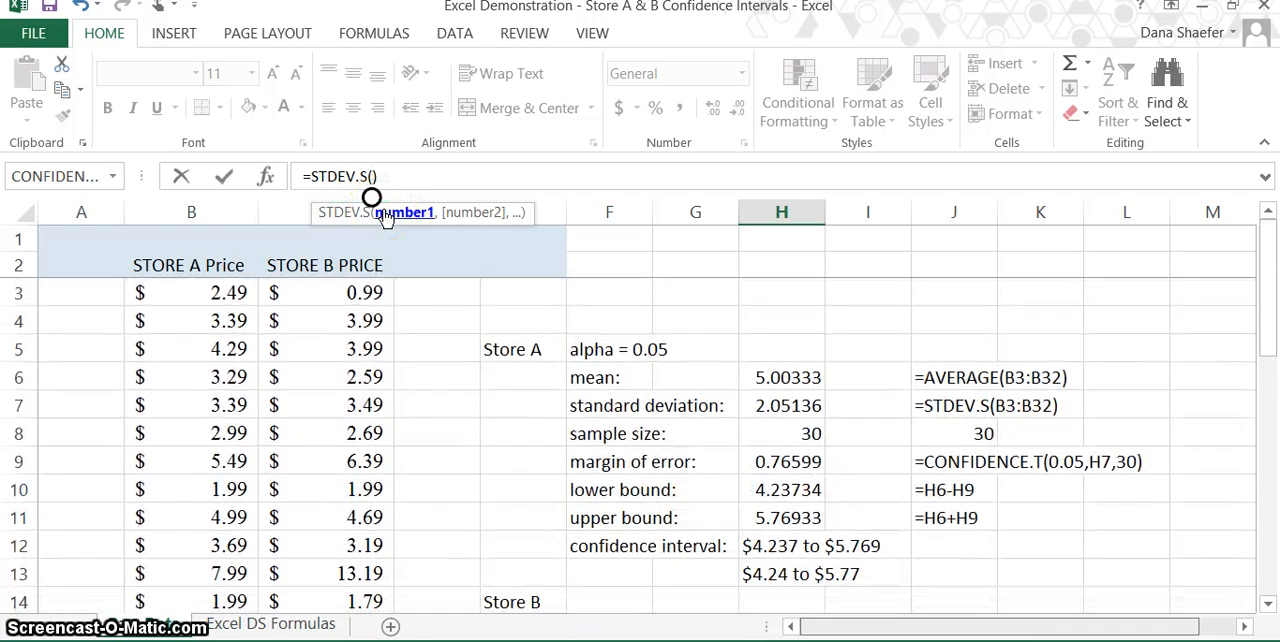
left_click_drag(355, 293, 353, 545)
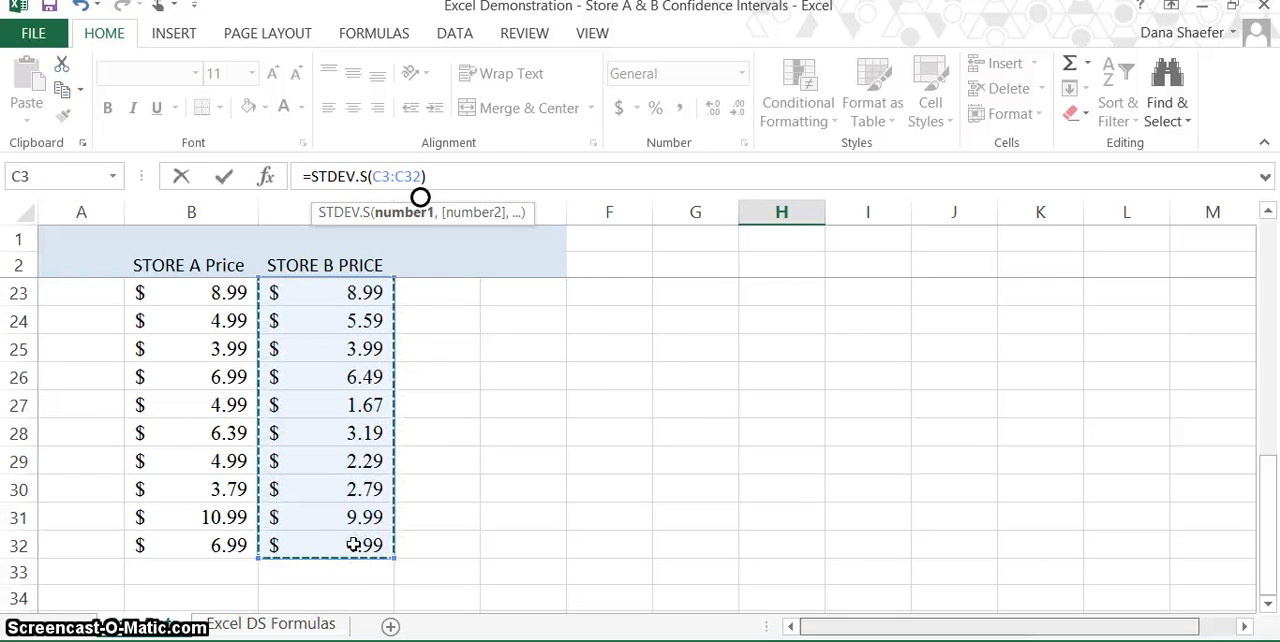
key("Return")
Step: Enter 30 as the Store B sample size in cell H17
scroll(353, 545, "up", 3)
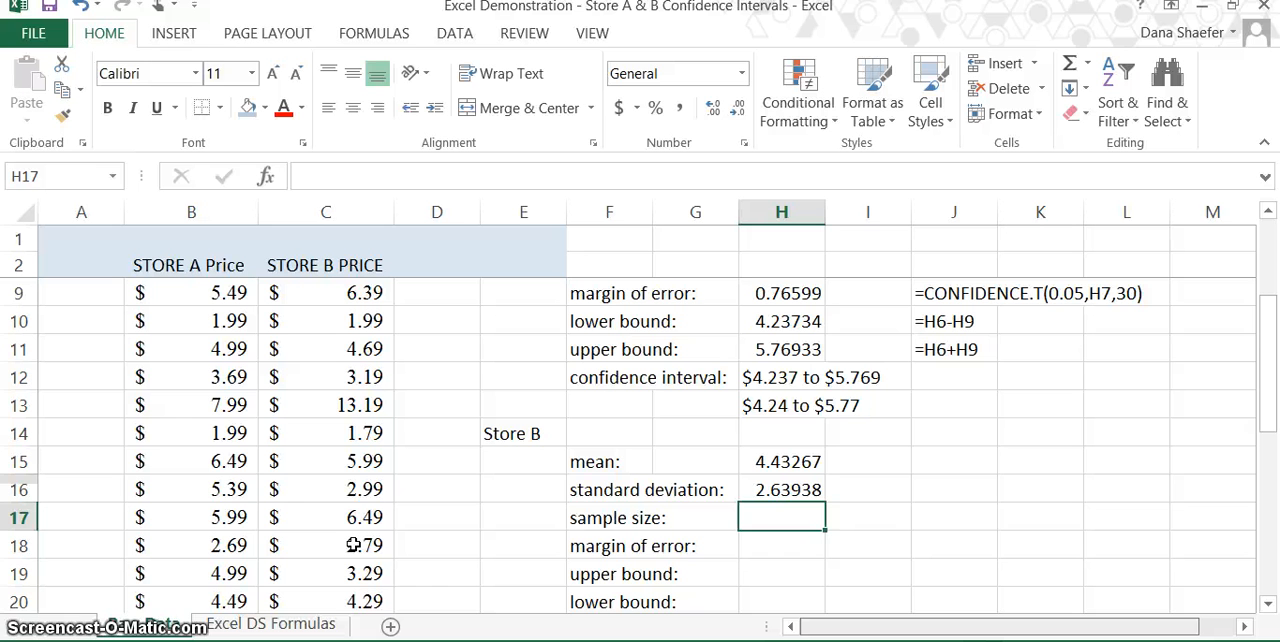
type("30")
key("Return")
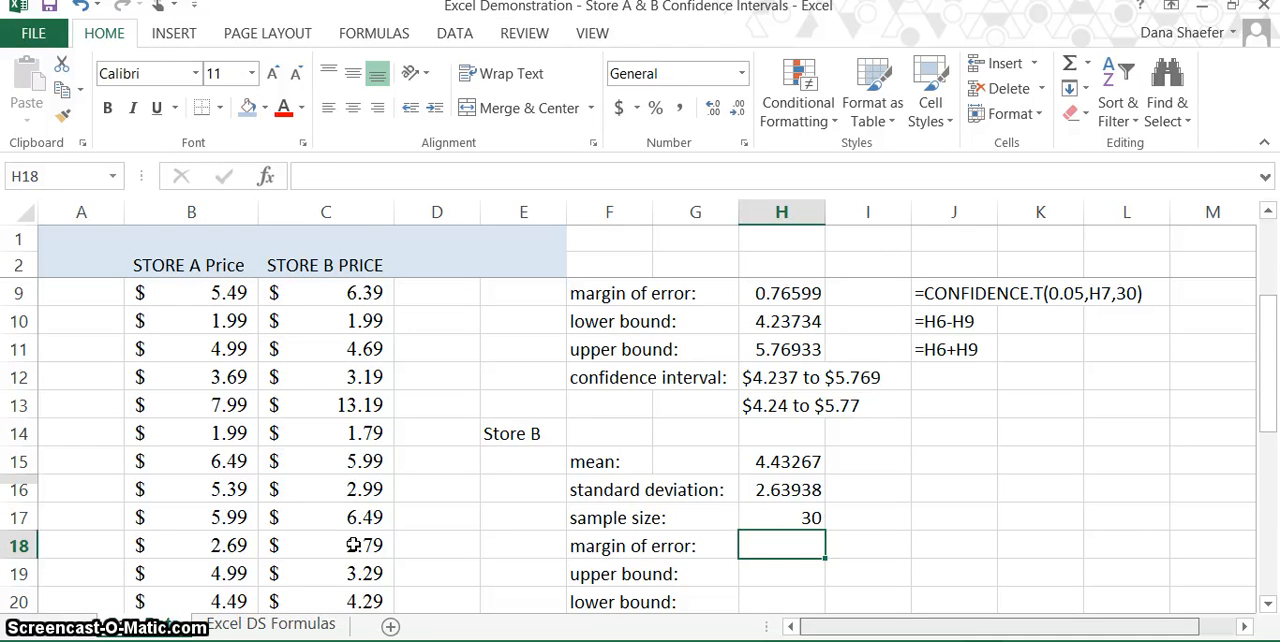
Step: Calculate the Store B margin of error in cell H18 with CONFIDENCE.T, using alpha 0.05, standard deviation H16 and size 30
type("=")
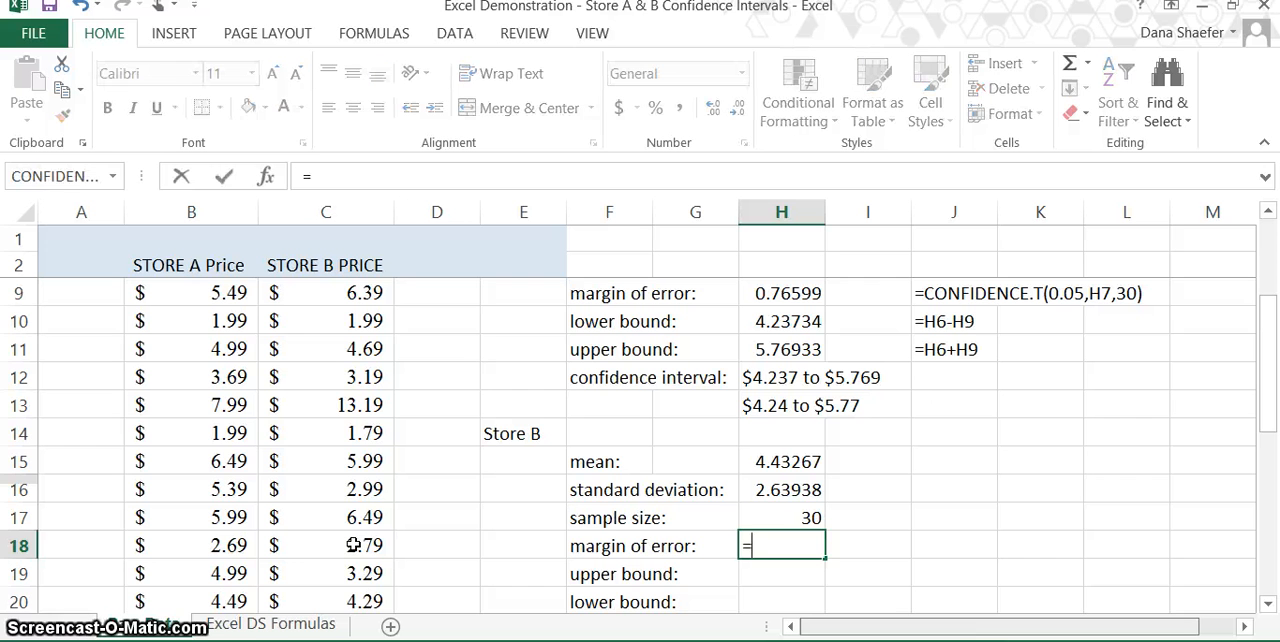
type("c")
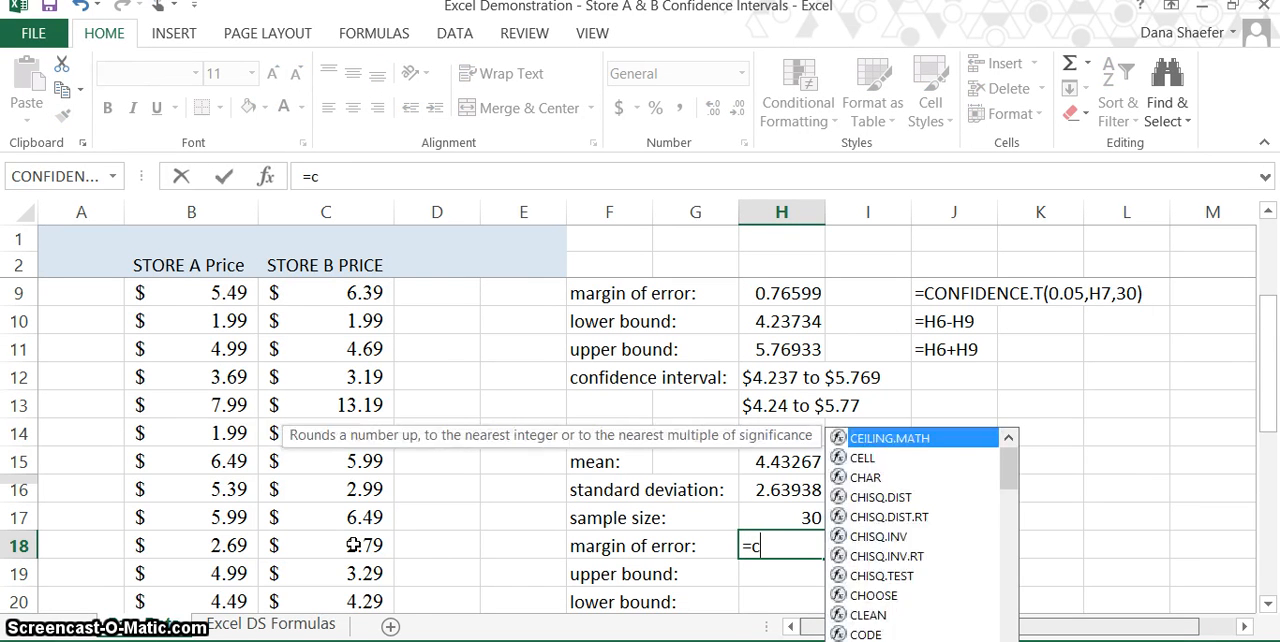
type("onfiden")
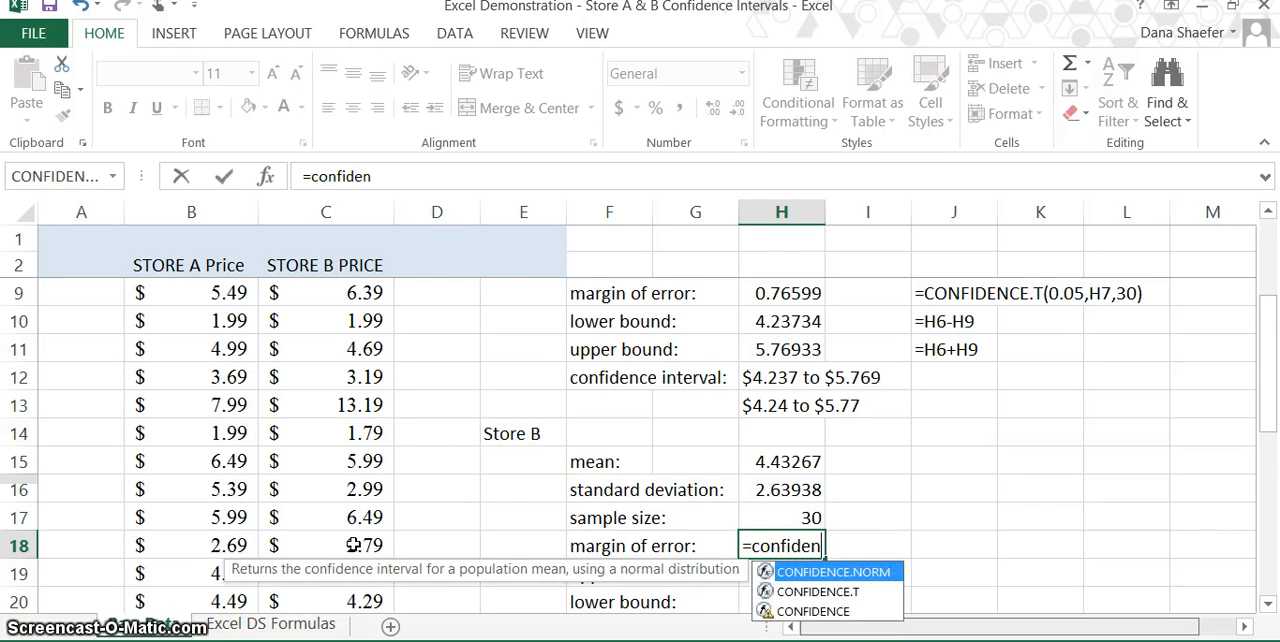
type("ce.t")
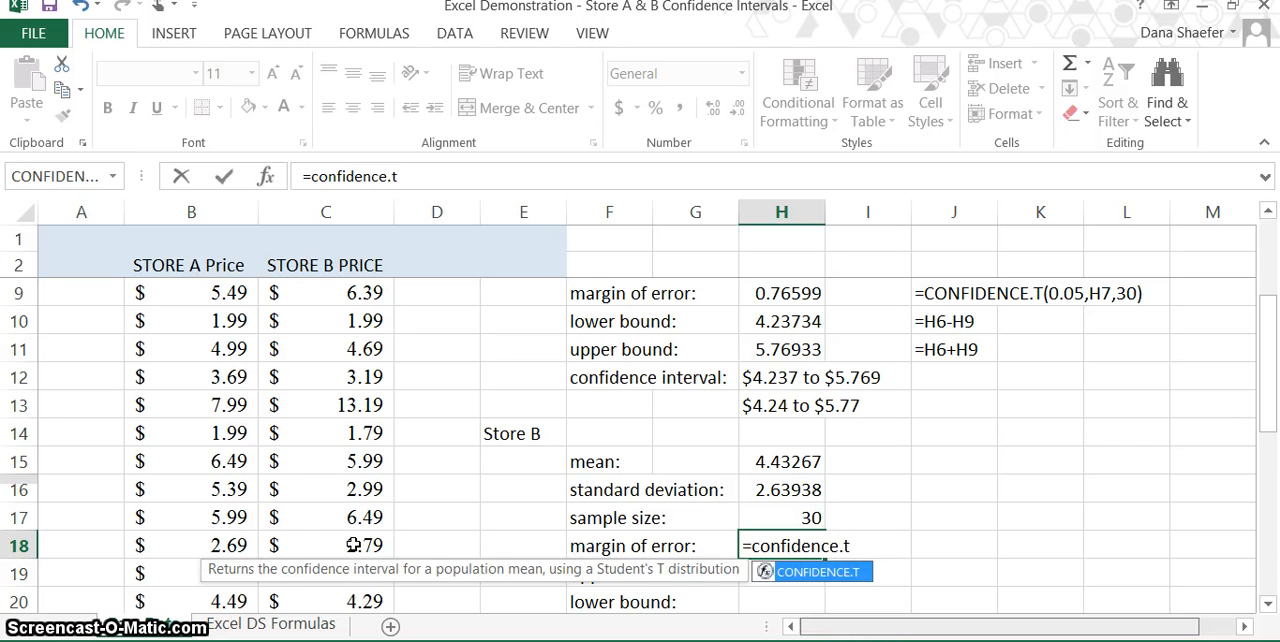
type("(")
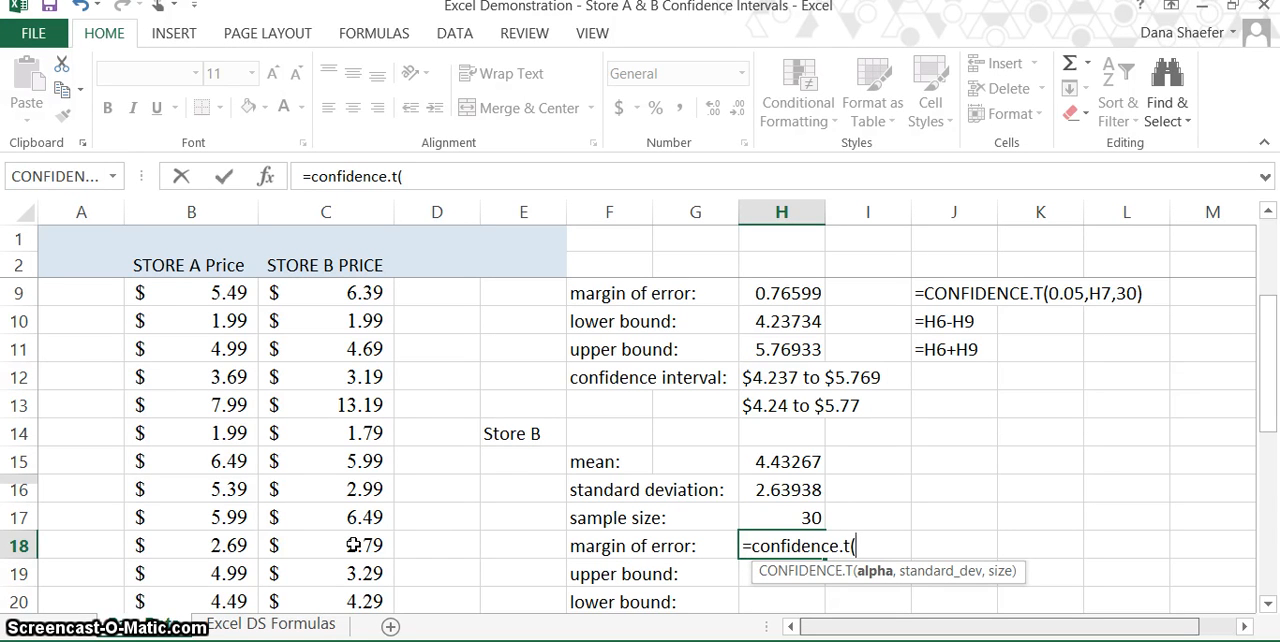
type("0.05")
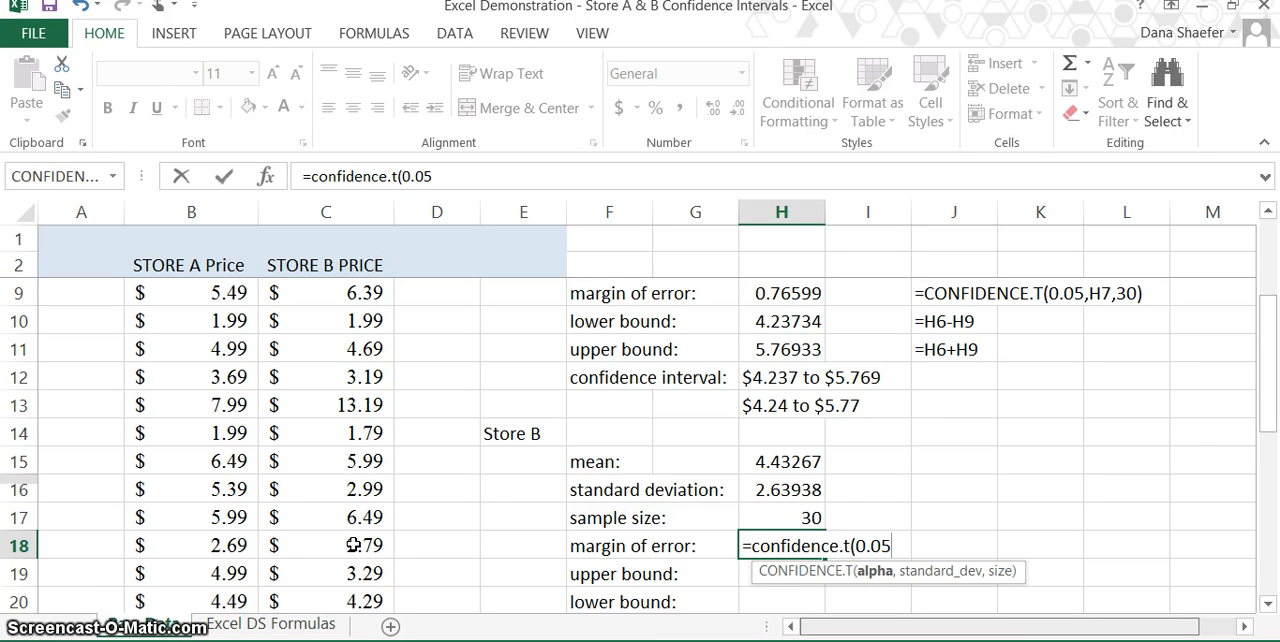
type(",")
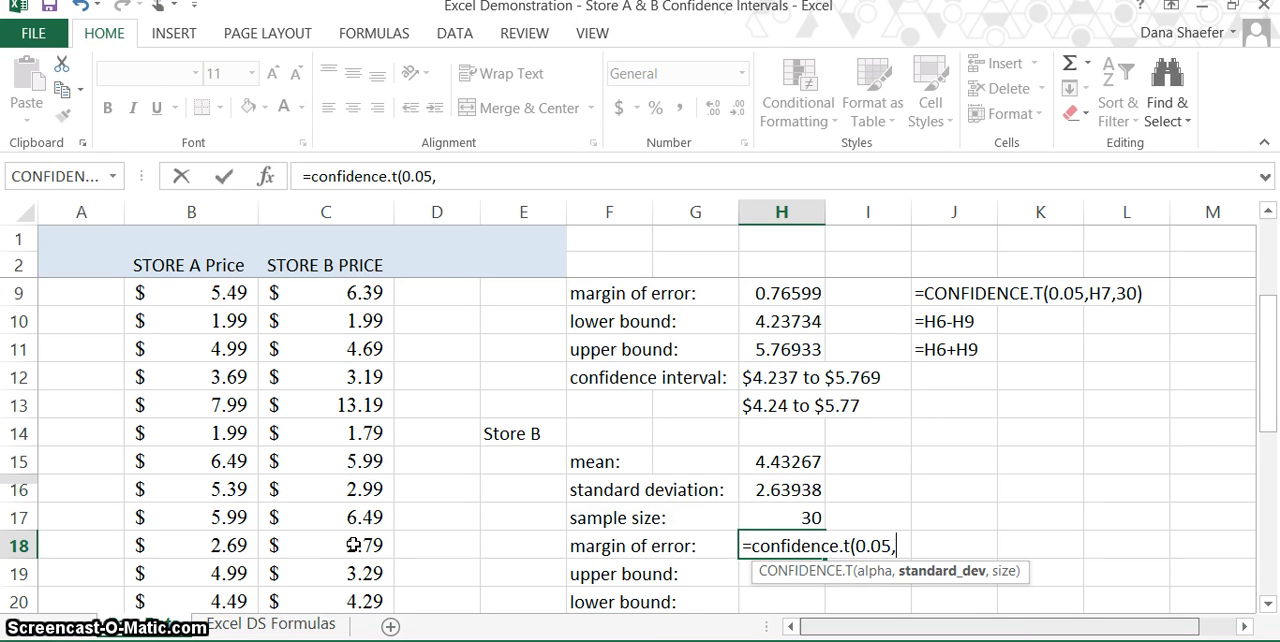
left_click(757, 490)
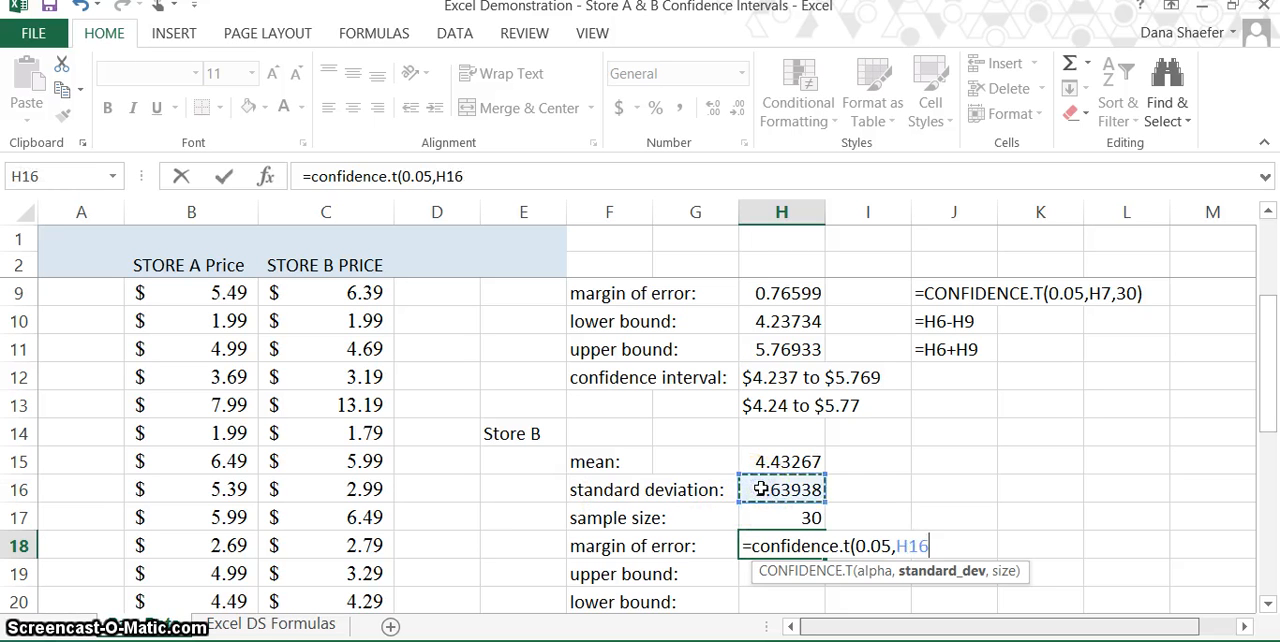
type(",")
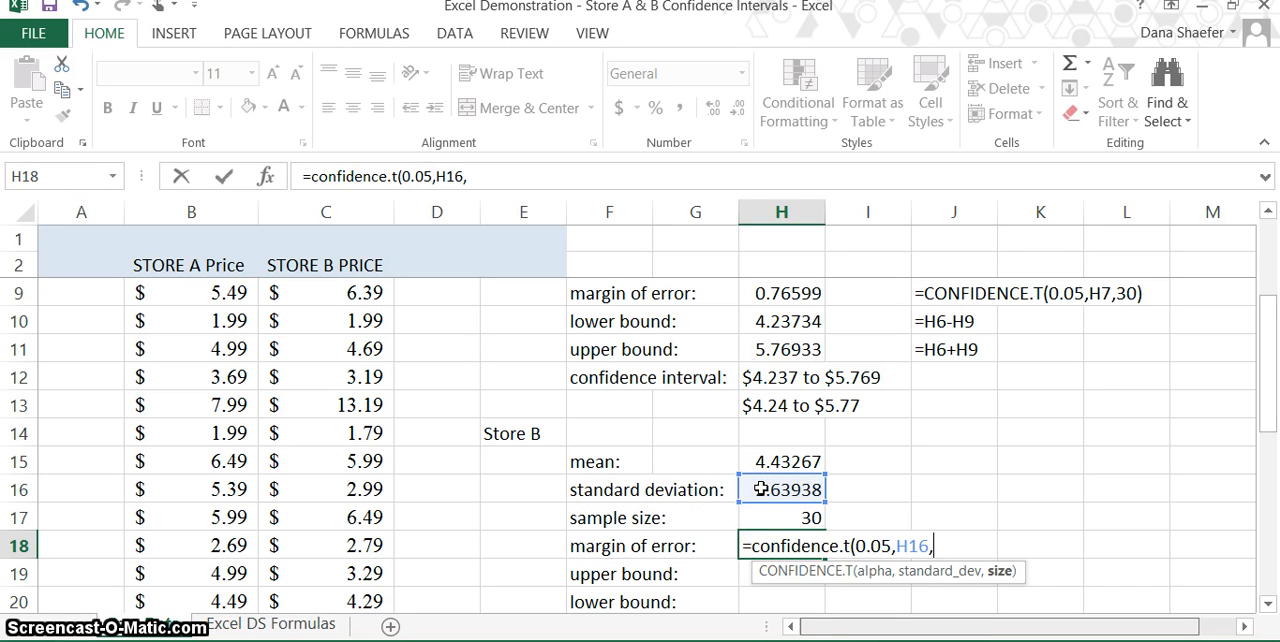
type("30)")
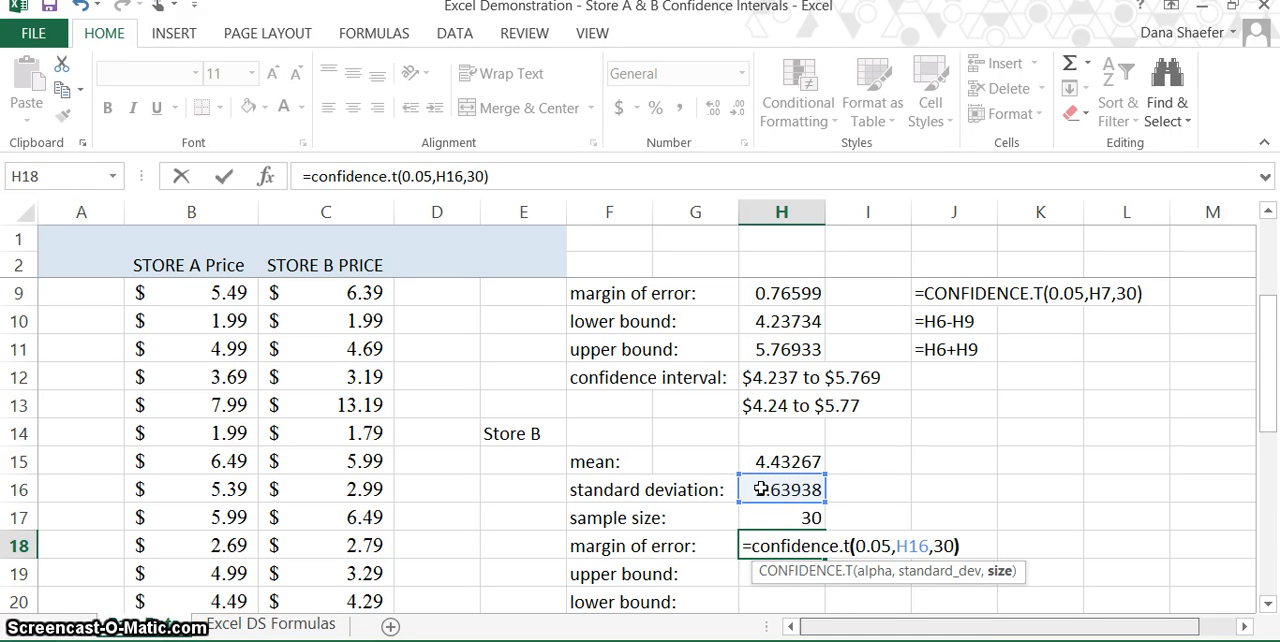
key("Return")
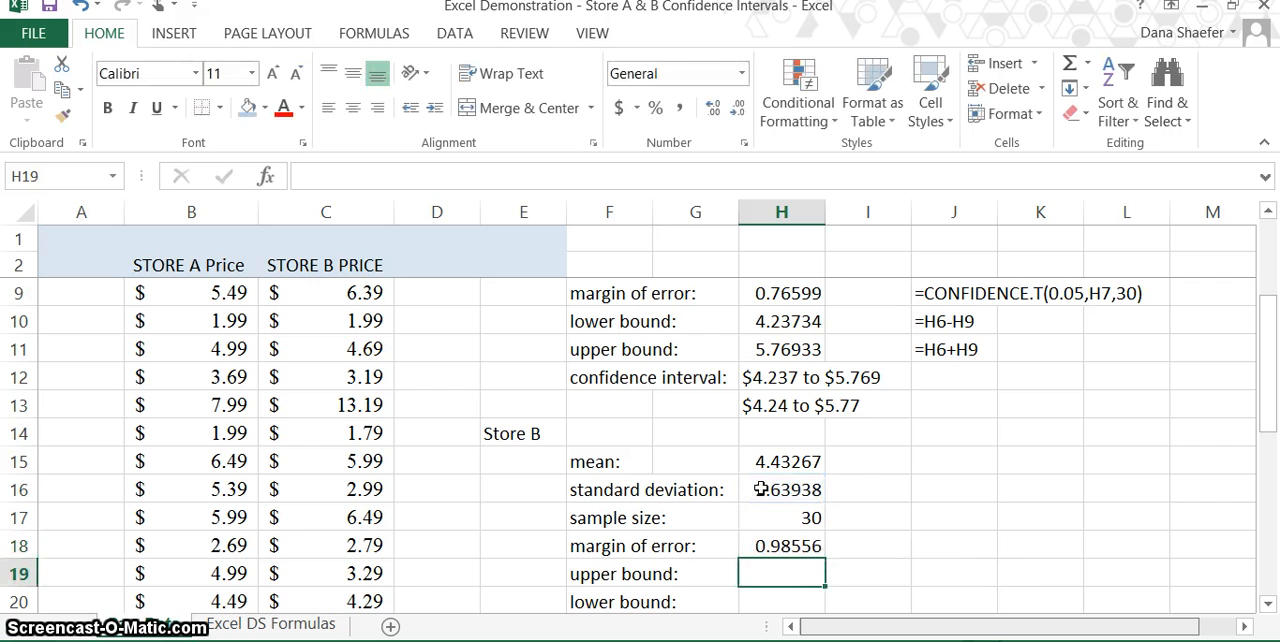
Step: Calculate the Store B upper bound in cell H19 as mean plus margin of error, =H15+H18
scroll(760, 489, "down", 2)
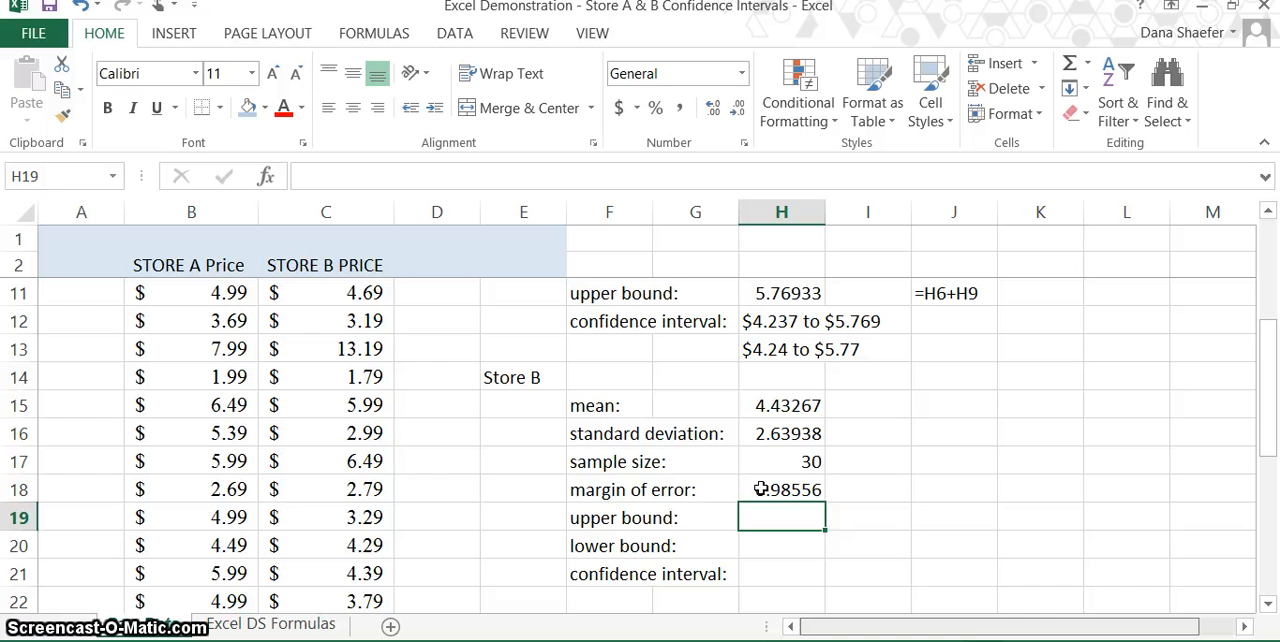
type("=")
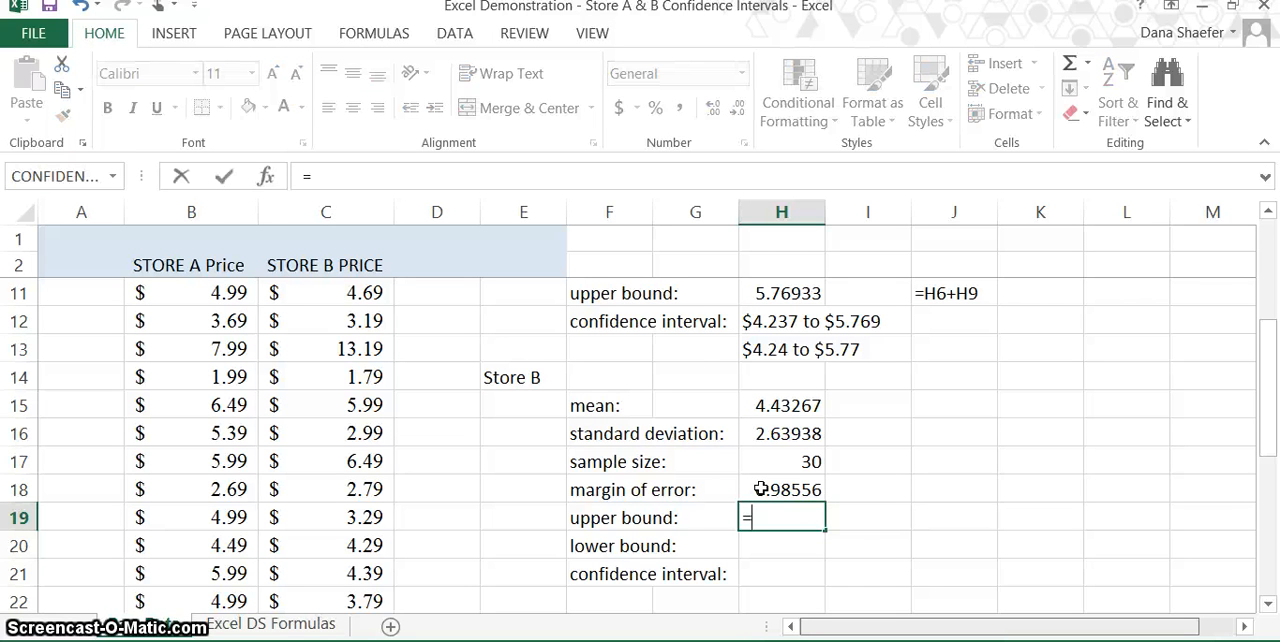
left_click(780, 406)
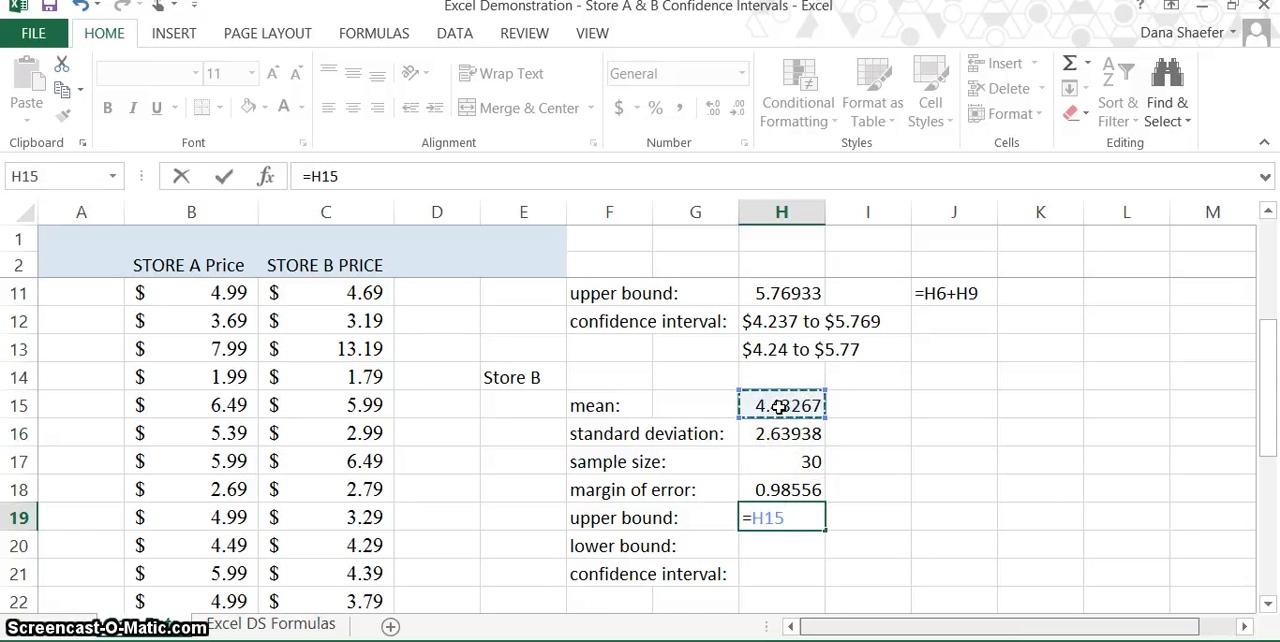
type("+")
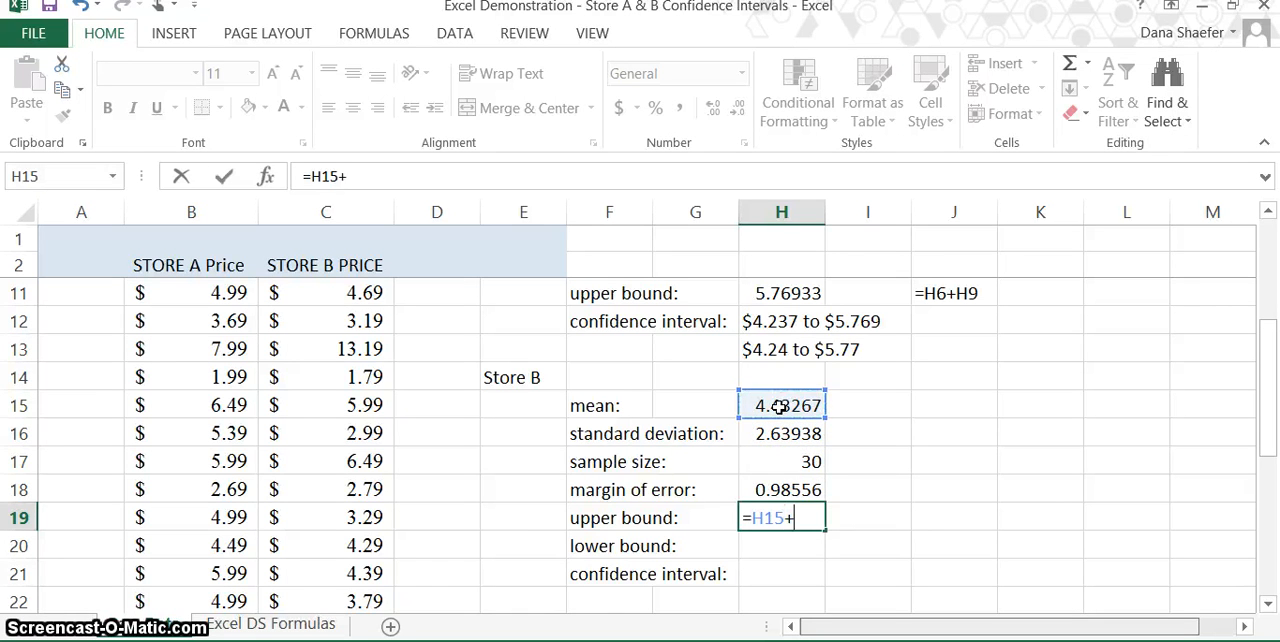
left_click(776, 488)
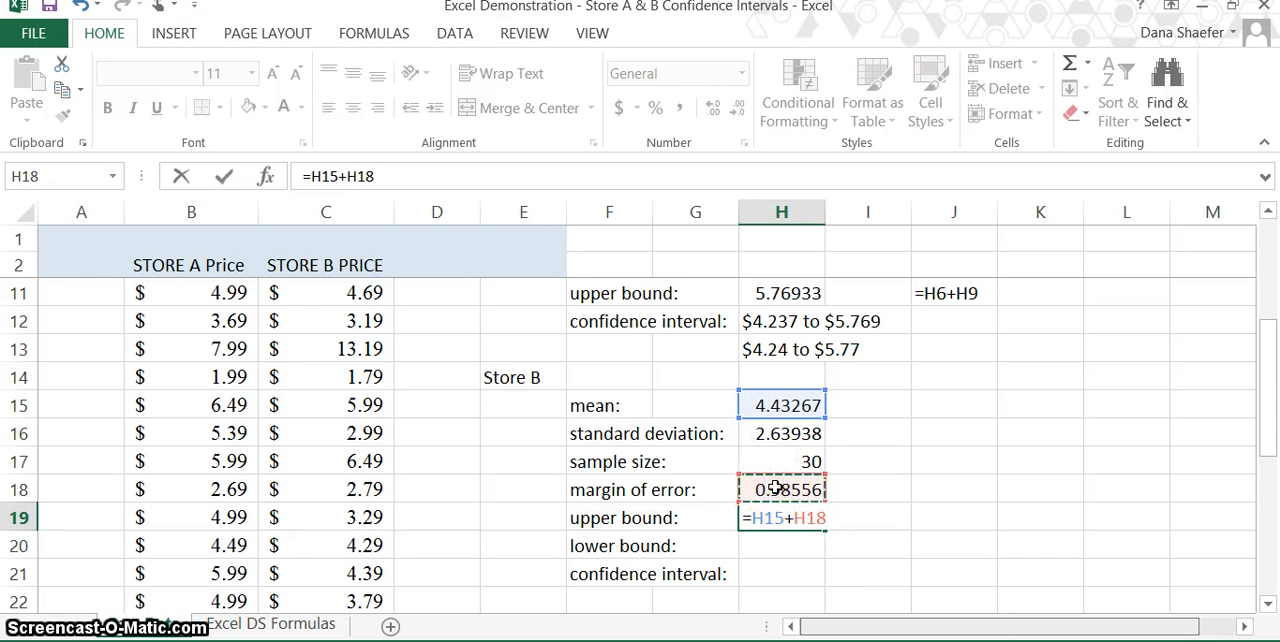
key("Return")
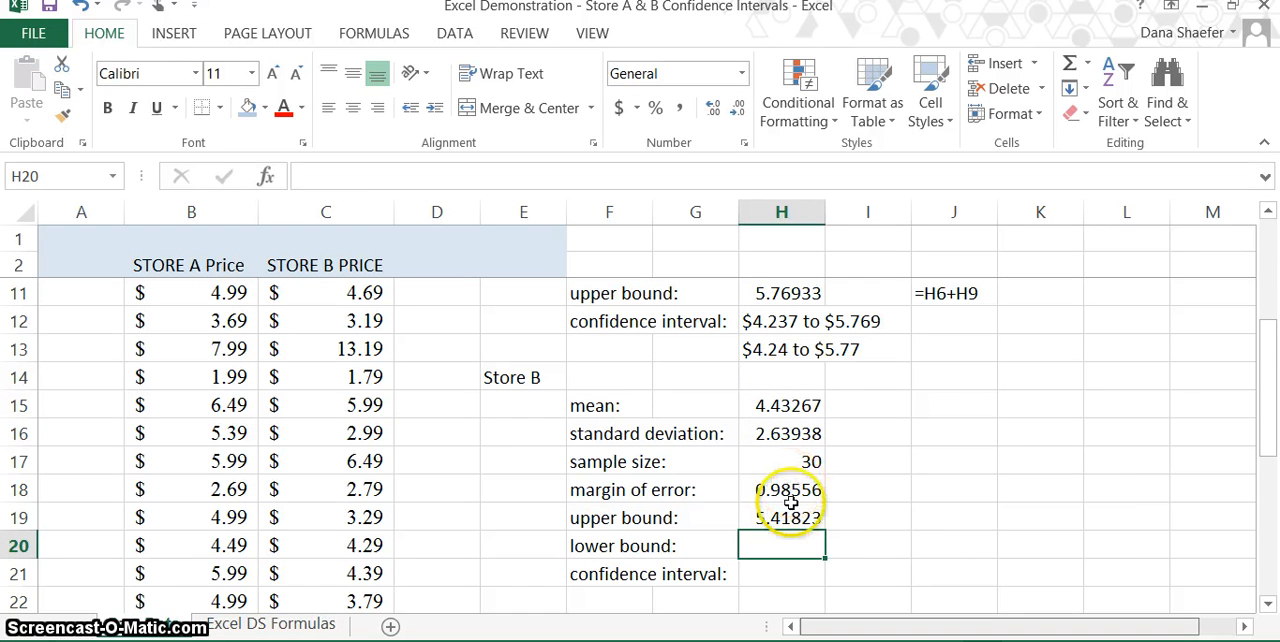
Step: Calculate the Store B lower bound in cell H20 as mean minus margin of error, =H15-H18
type("=")
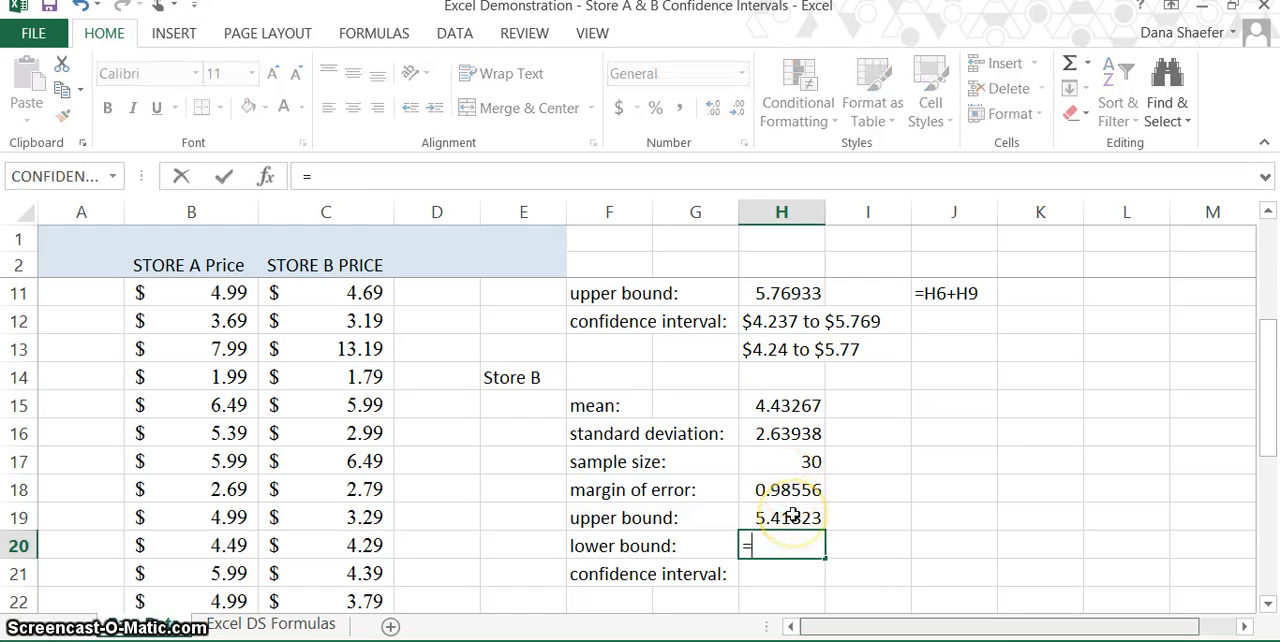
left_click(790, 405)
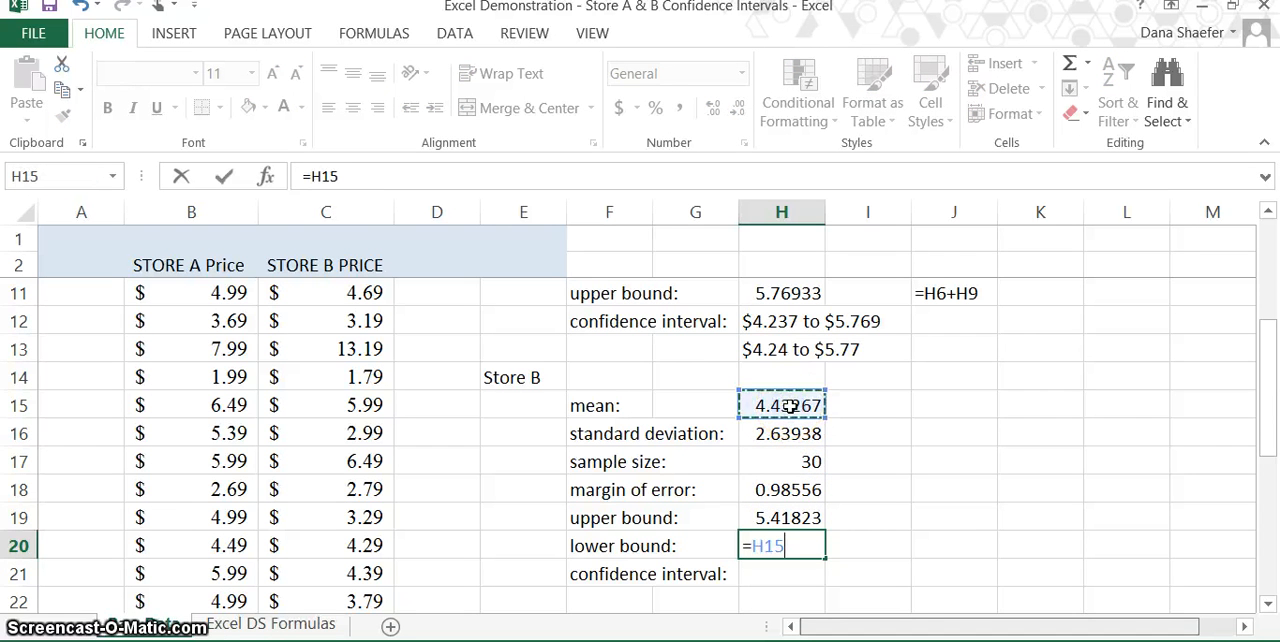
type("-")
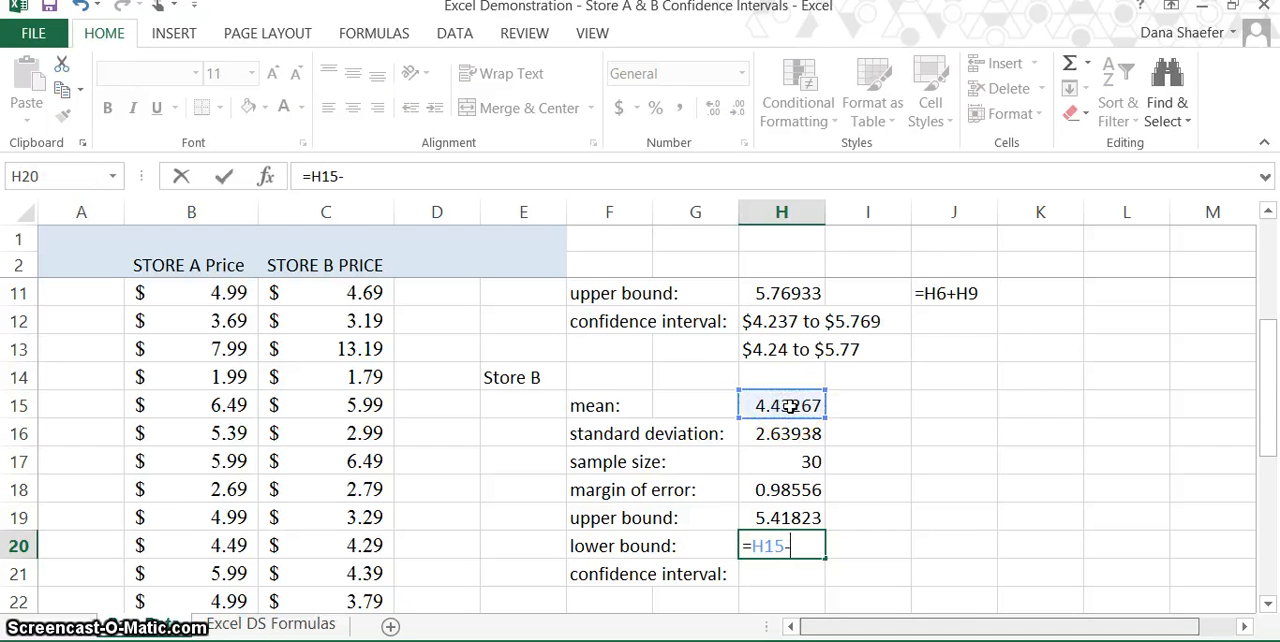
left_click(776, 490)
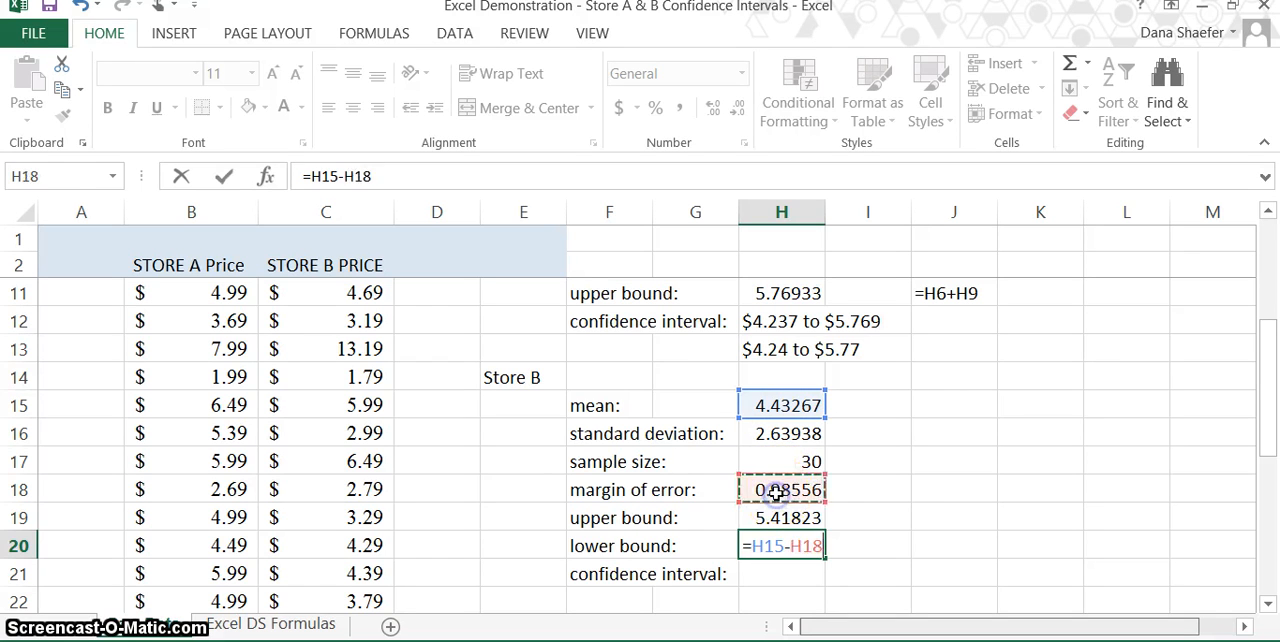
key("Return")
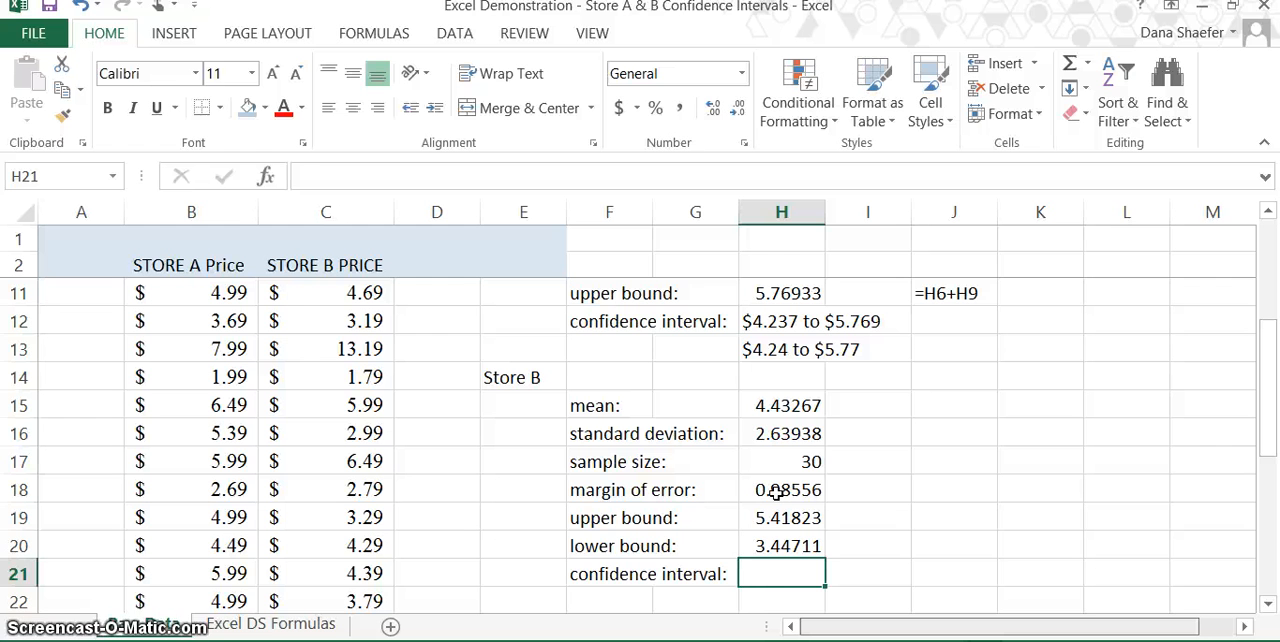
Step: Enter the Store B confidence interval in cell H21 as the text "$3.447 to $5.418"
type("$")
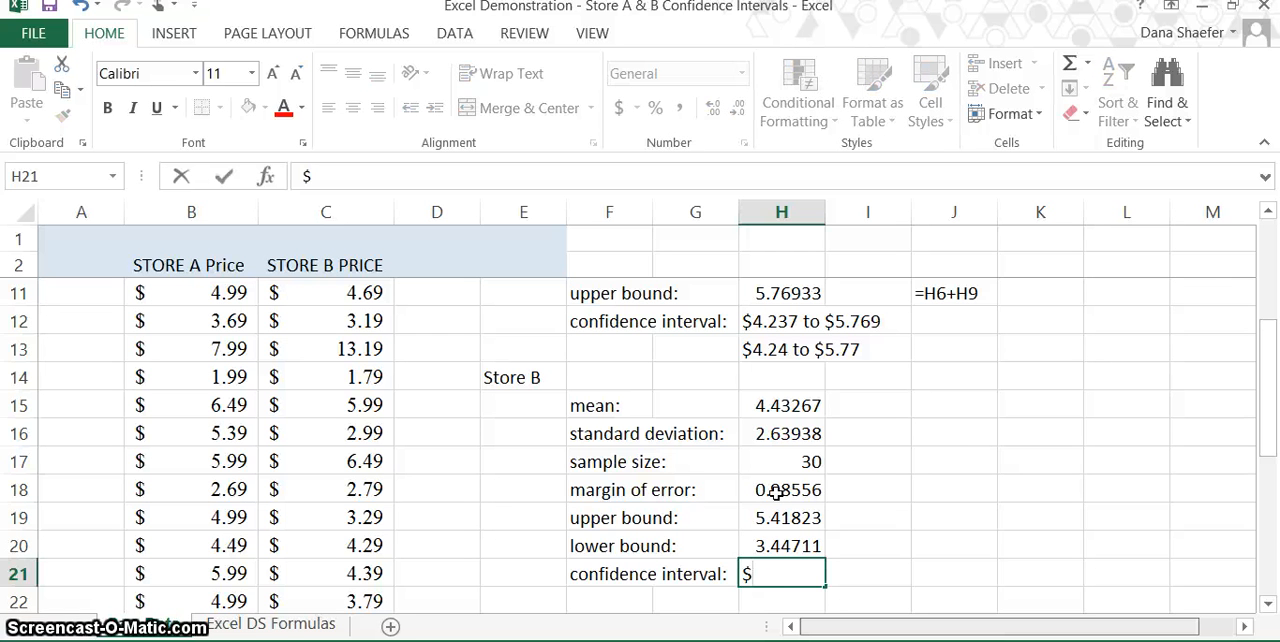
type("3")
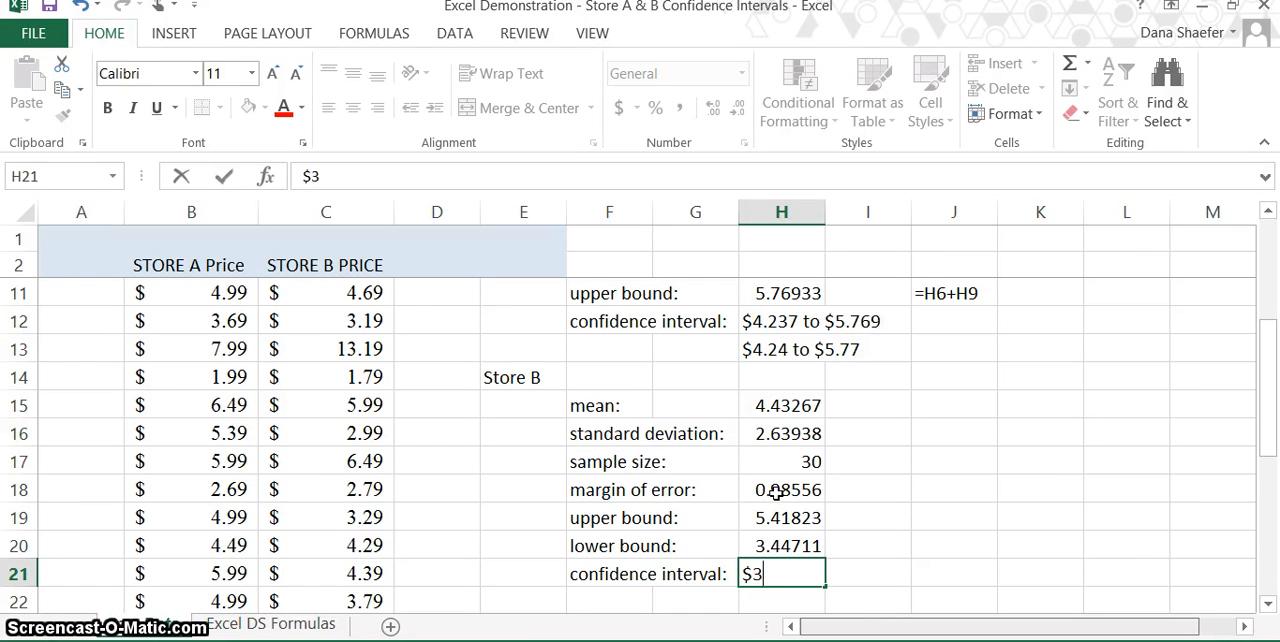
type(".")
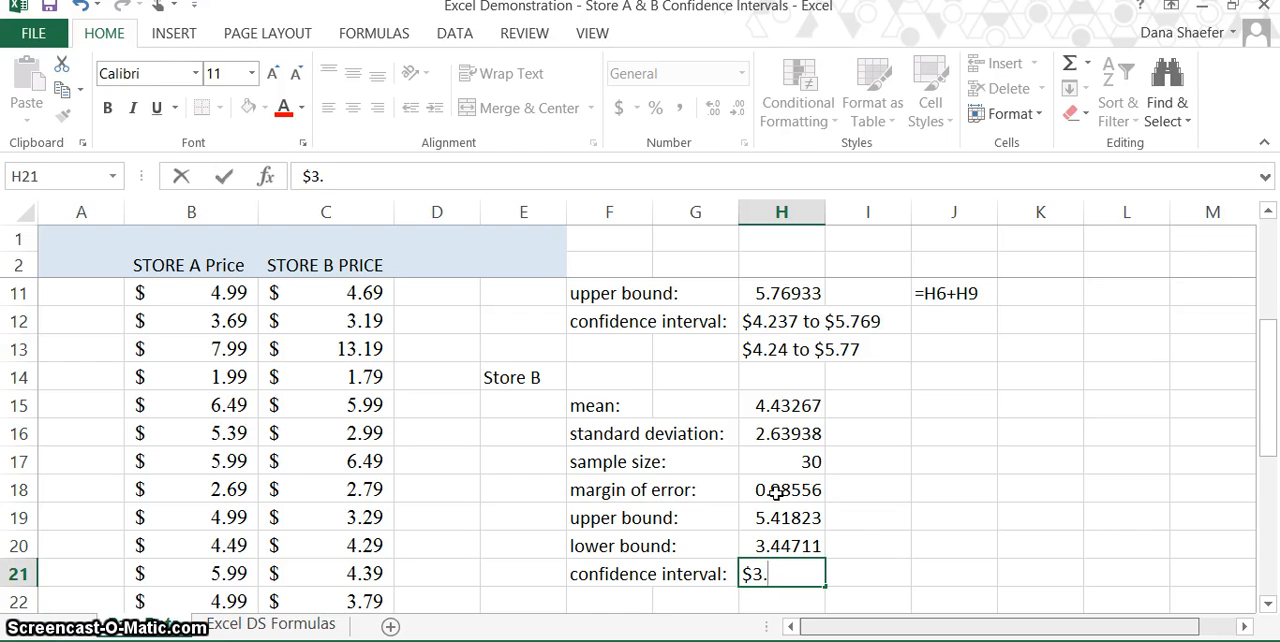
type("447")
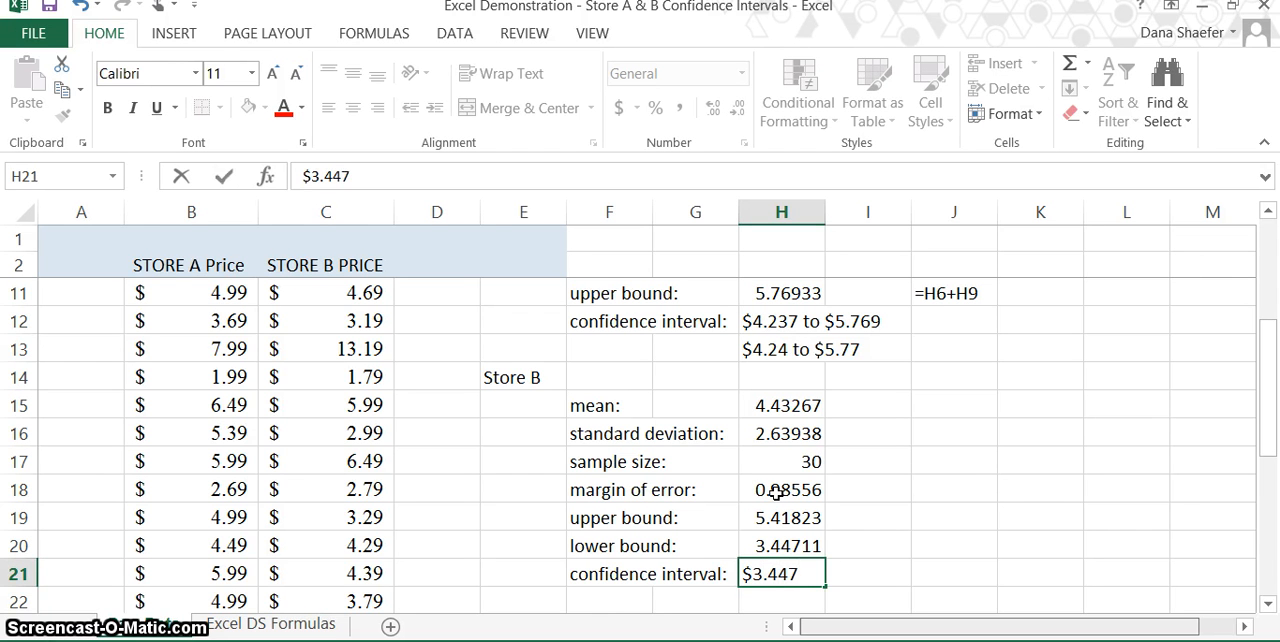
type(" to $5.4")
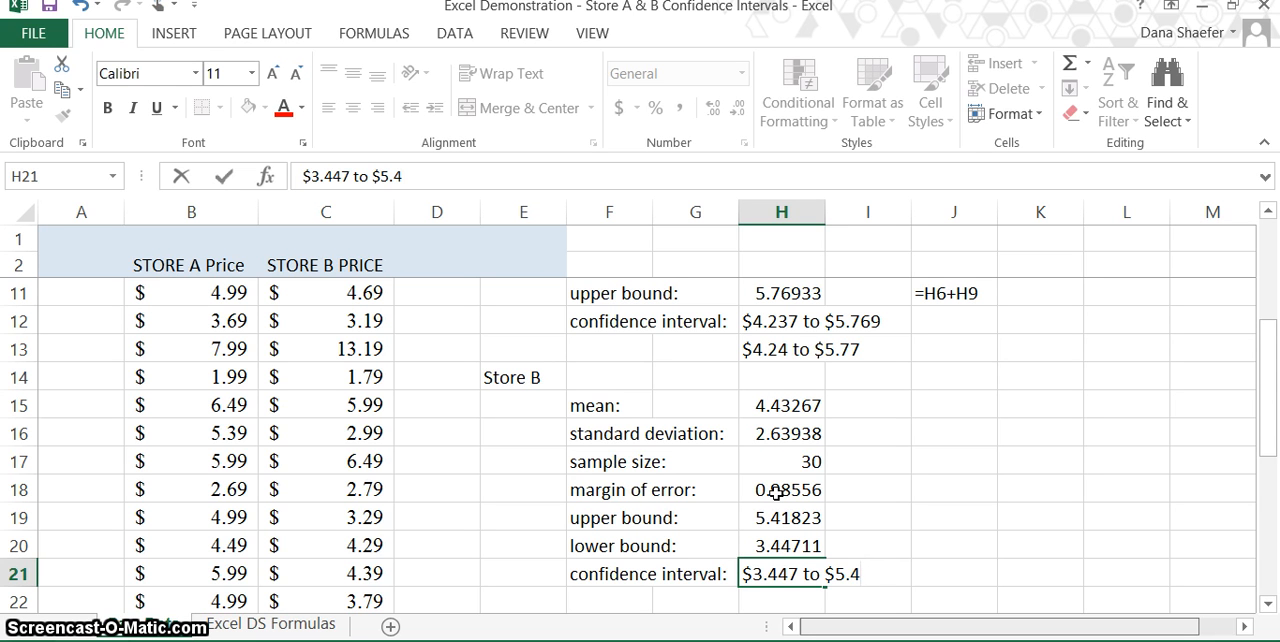
type("18")
key("Return")
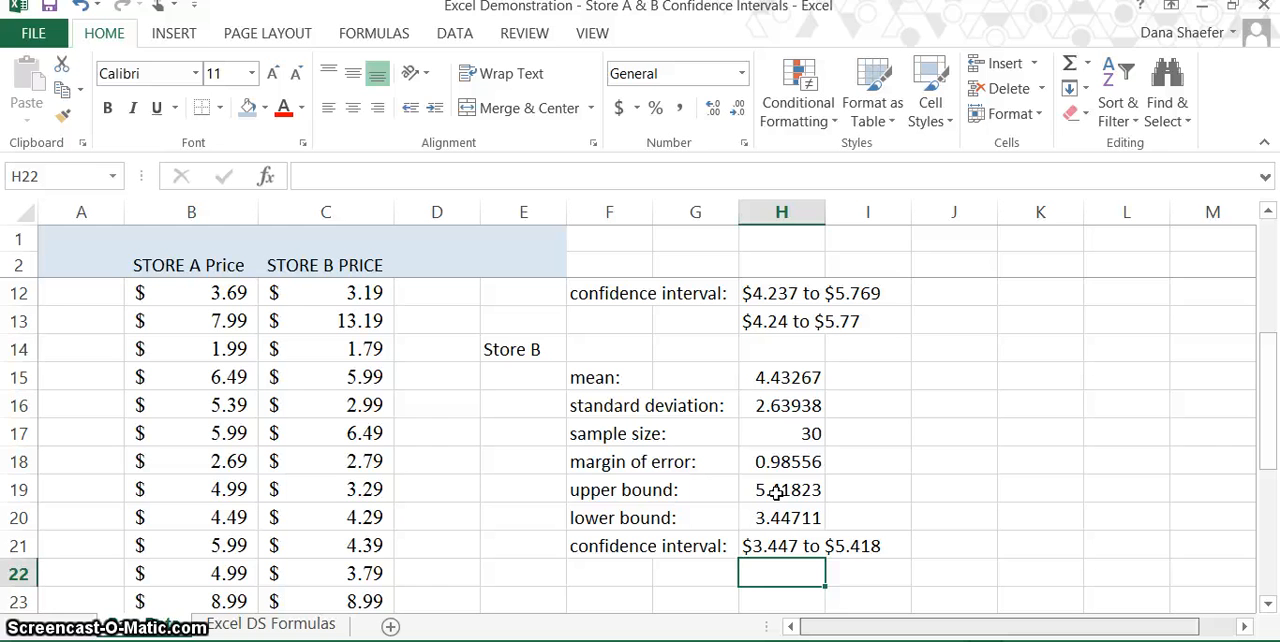
Step: Enter the Store B confidence interval rounded to cents, "$3.45 to $5.42", in cell H22
type("$3.")
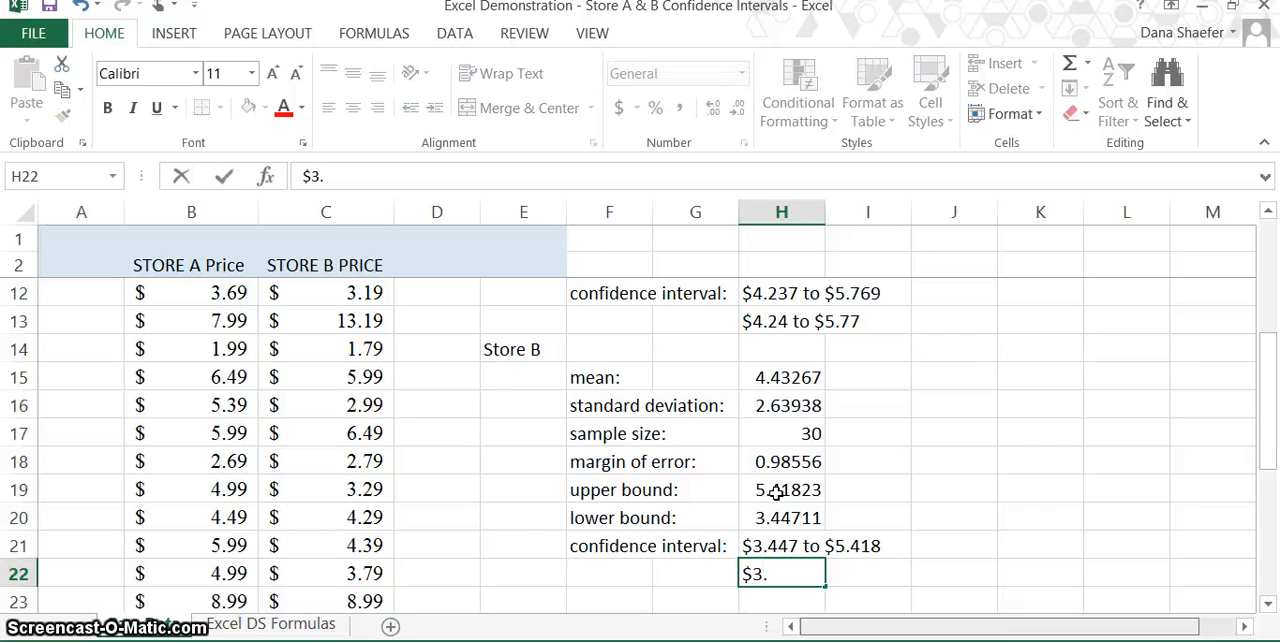
type("45")
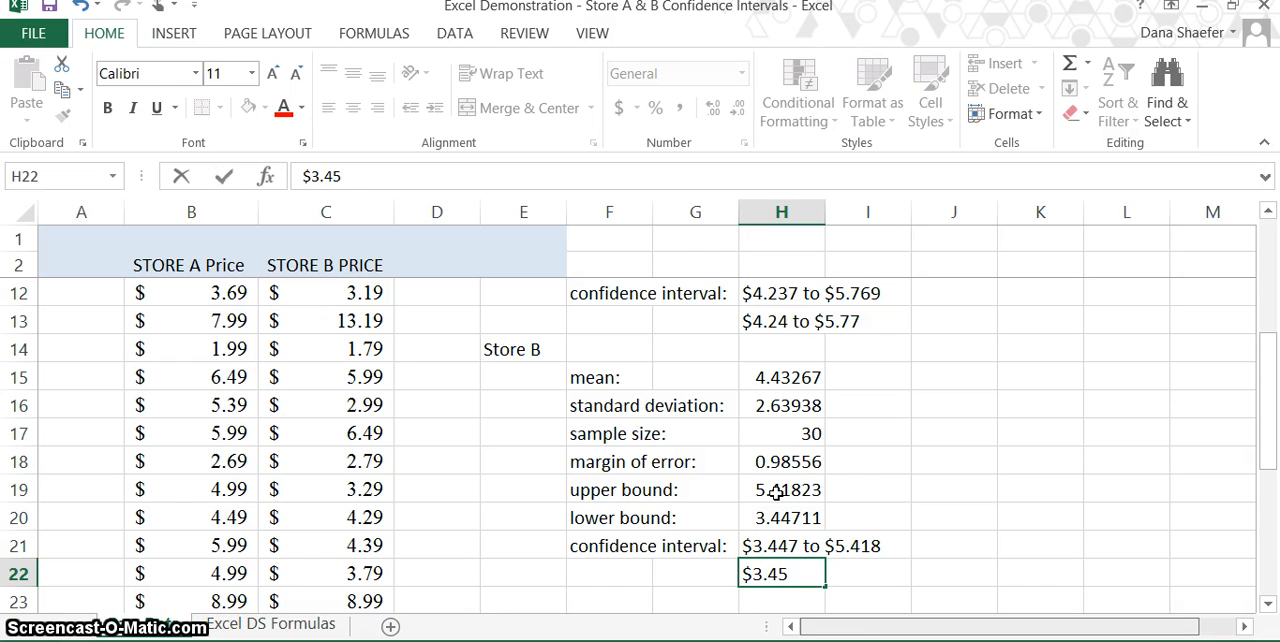
type(" to")
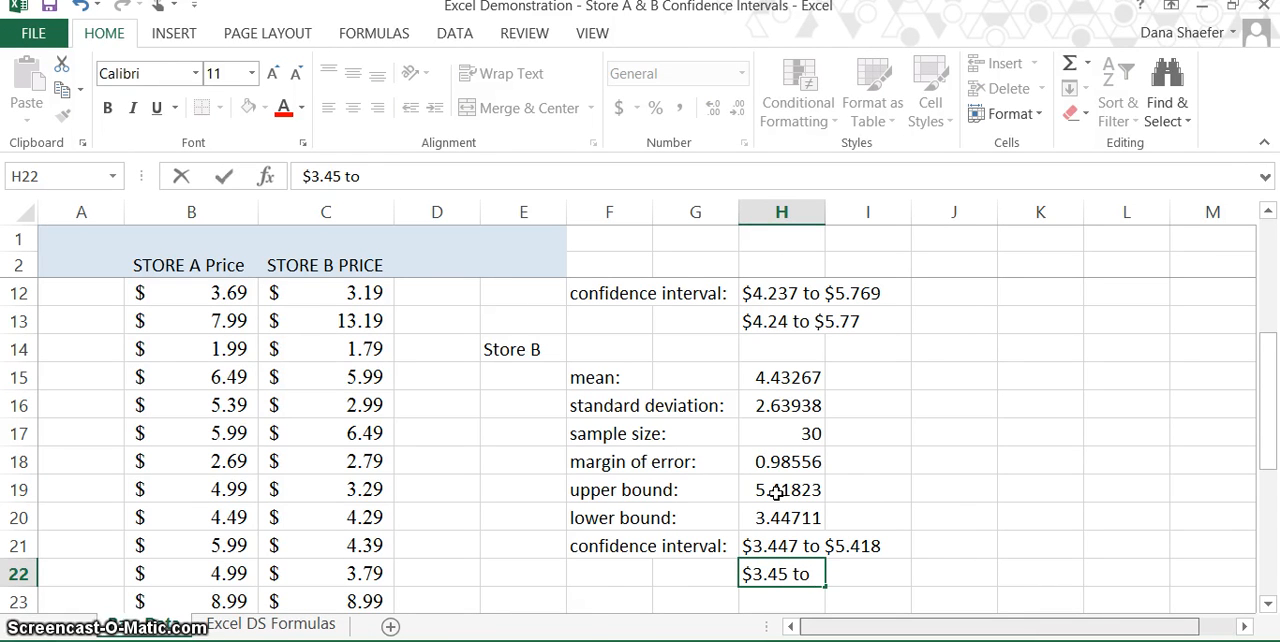
type(" $5")
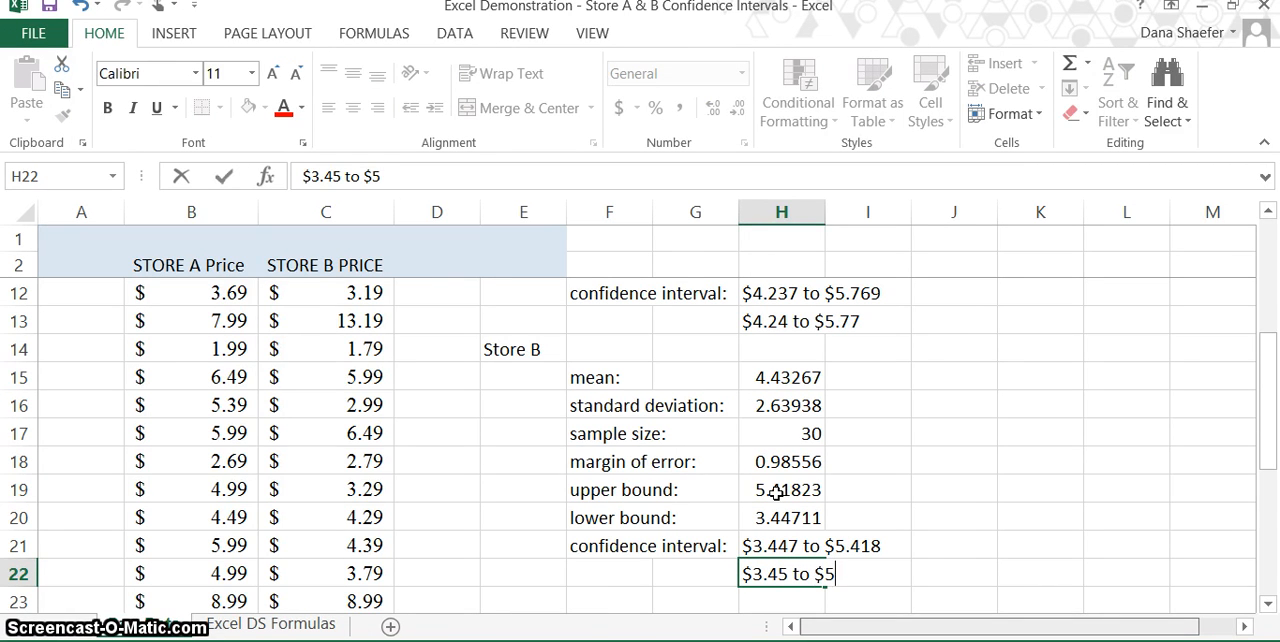
type(".42")
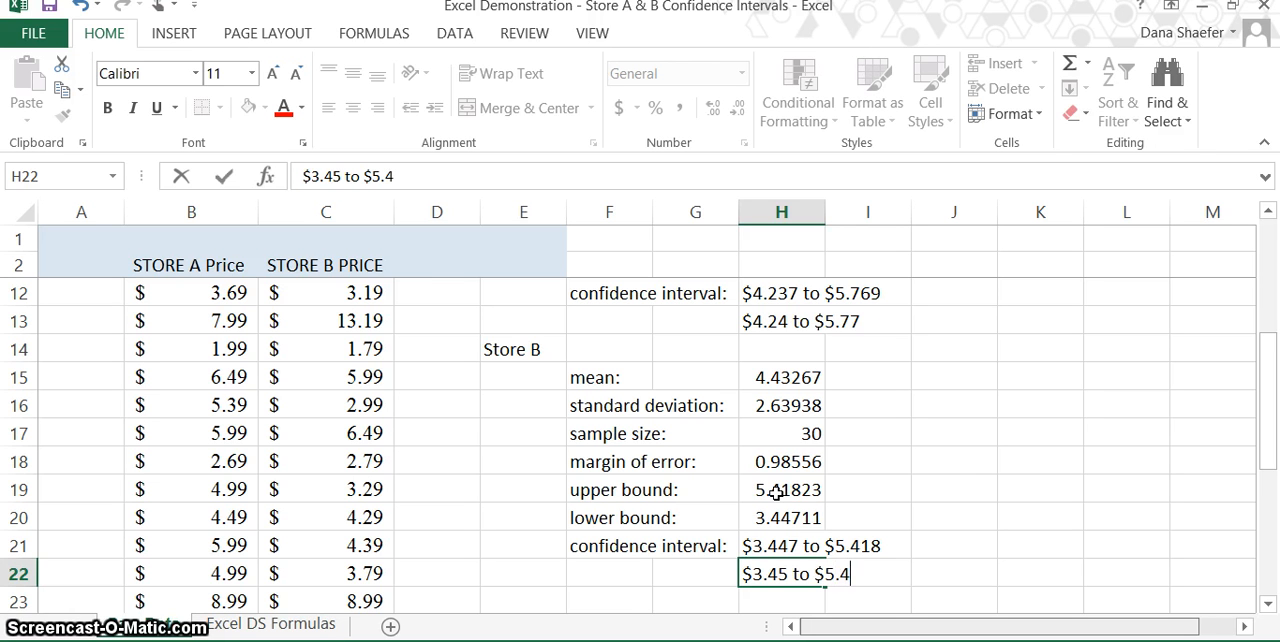